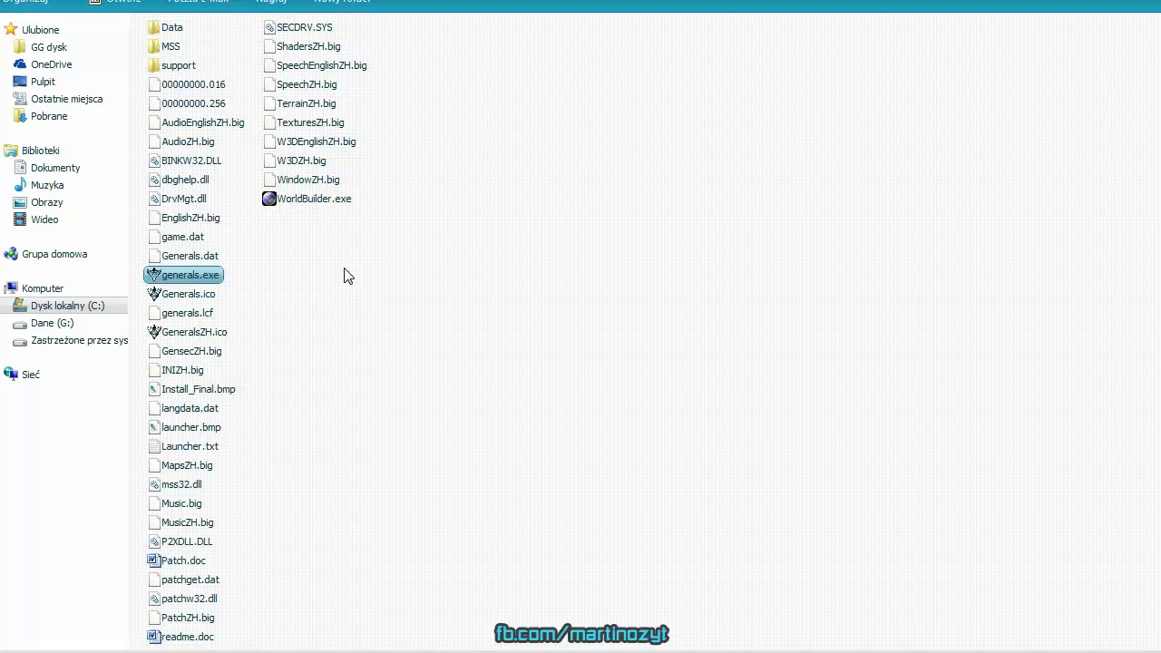
Run generals.exe from the Zero Hour game folder as administrator
right_click(204, 275)
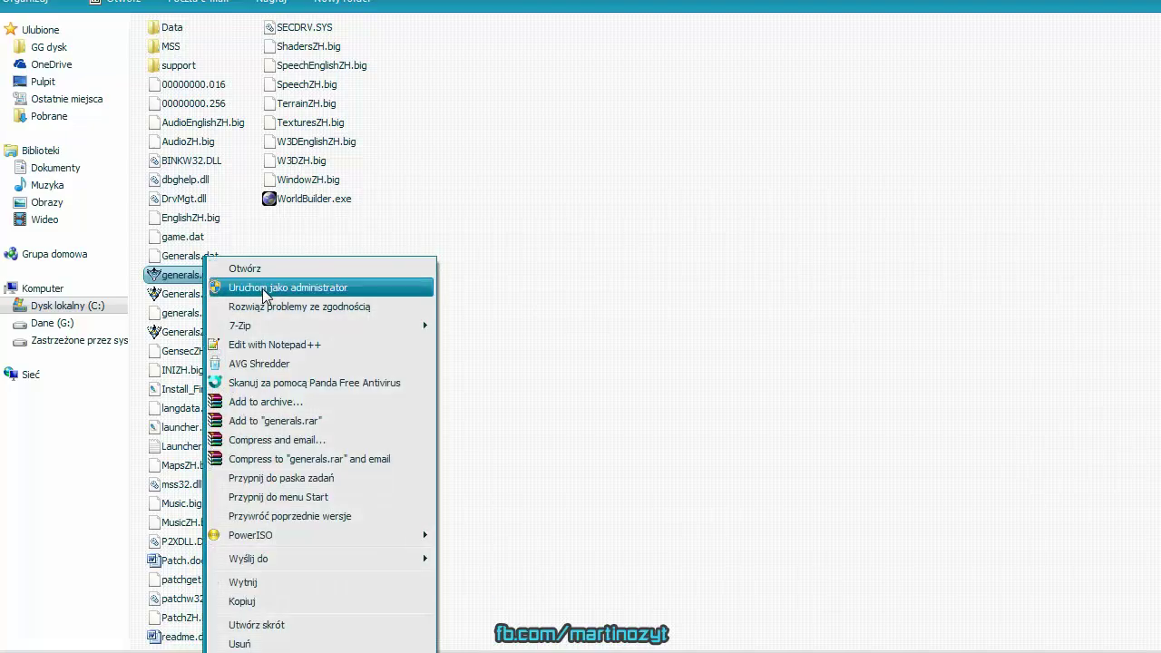
click(264, 288)
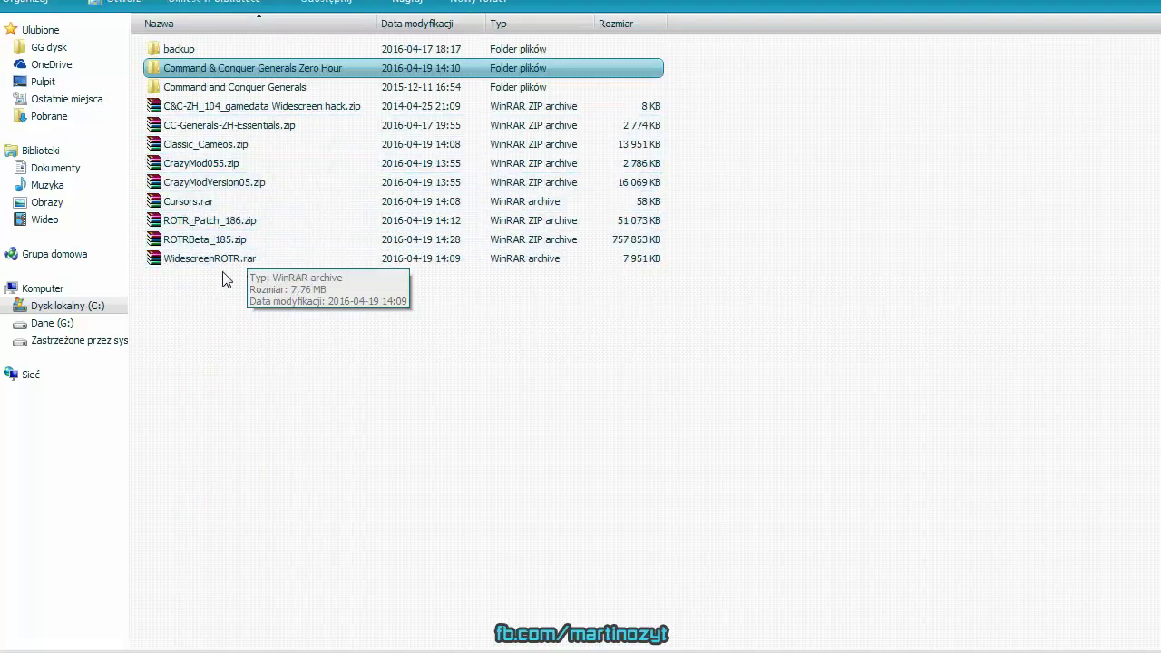
Move CC-Generals-ZH-Essentials.zip from the parent folder into the Command & Conquer Generals Zero Hour folder
click(198, 130)
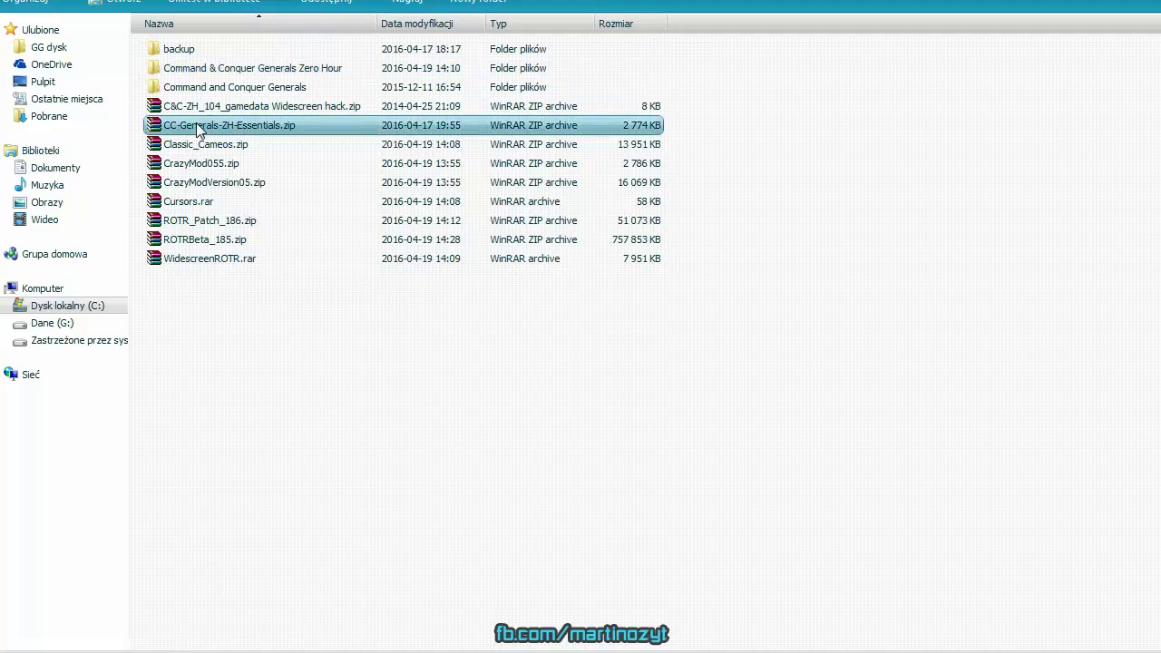
double_click(258, 69)
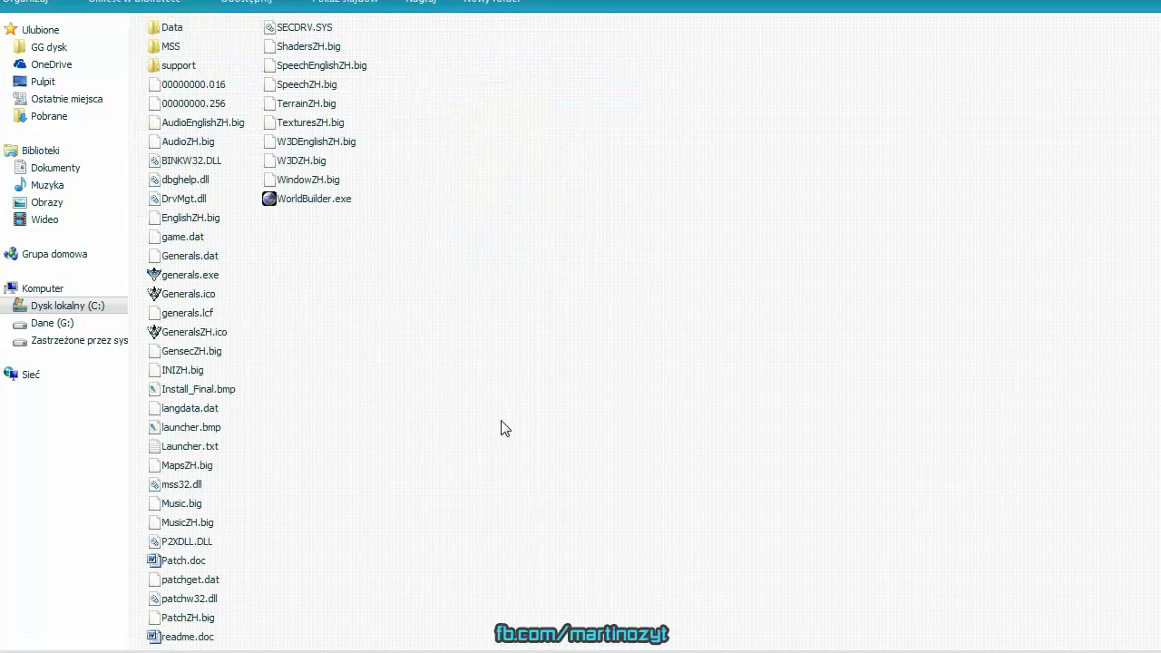
key(ctrl+v)
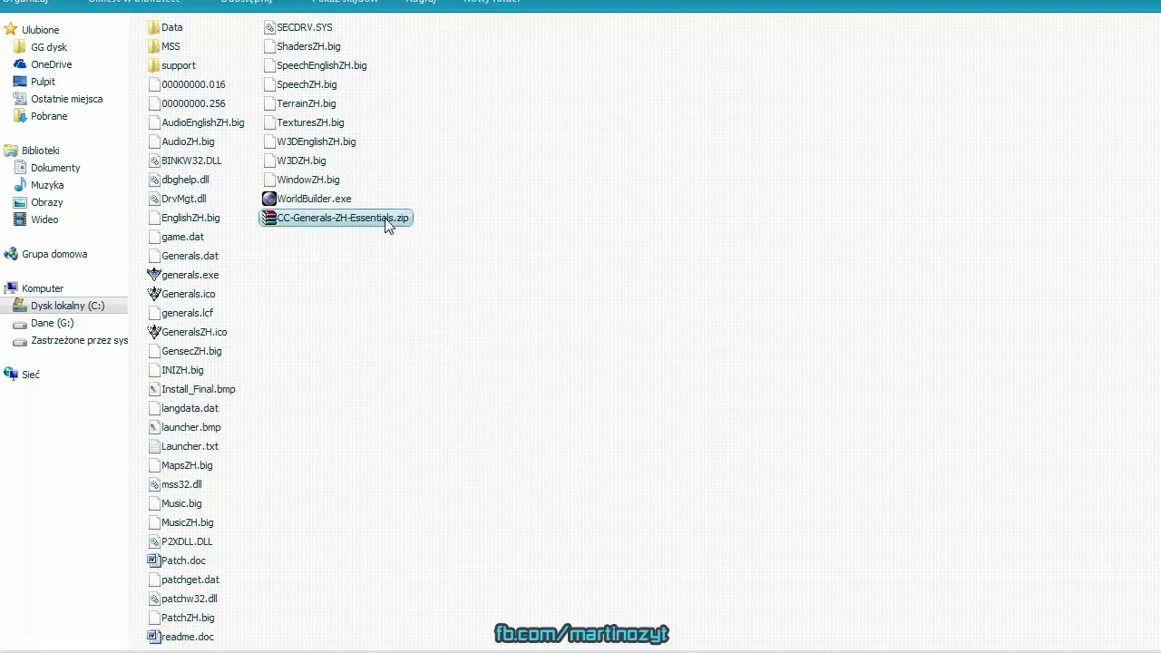
Extract CC-Generals-ZH-Essentials.zip into the Zero Hour game folder, replacing the existing generals.exe
right_click(385, 225)
click(435, 264)
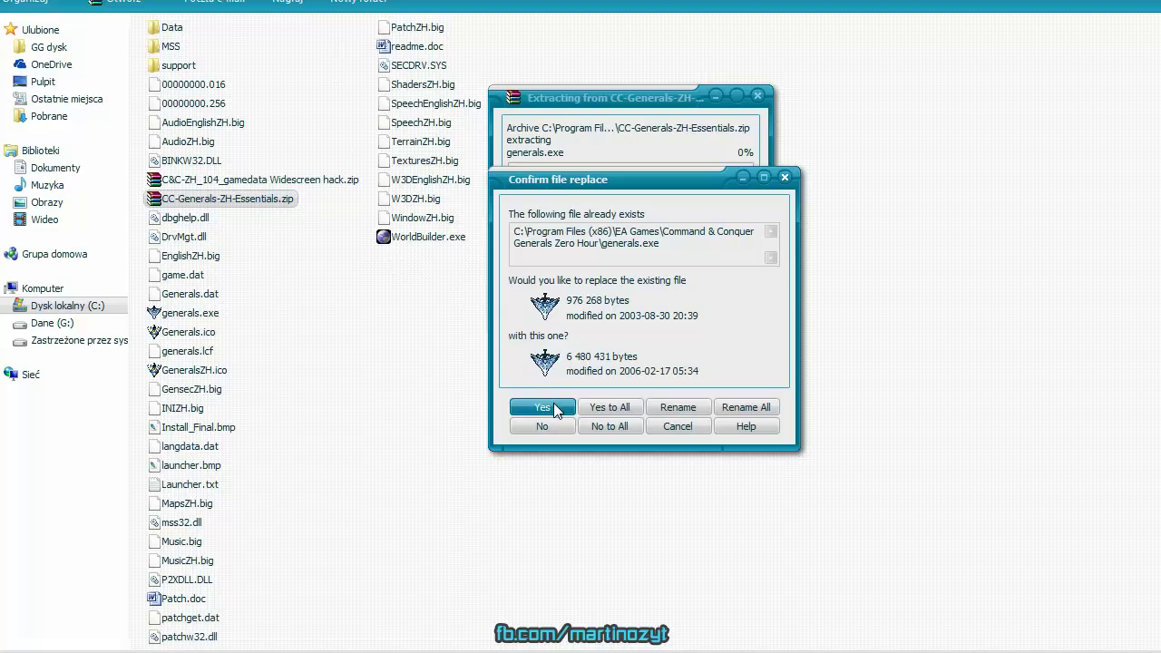
click(558, 410)
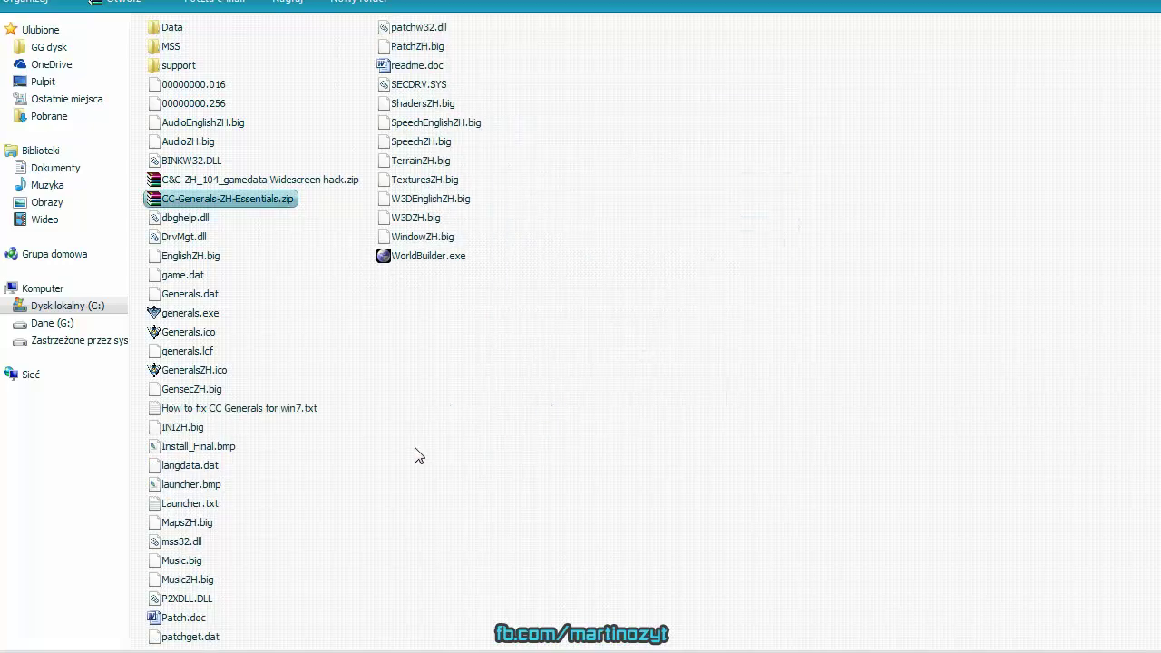
Test the replaced generals.exe by launching it past the security warning, and exit from the game's main menu
double_click(186, 313)
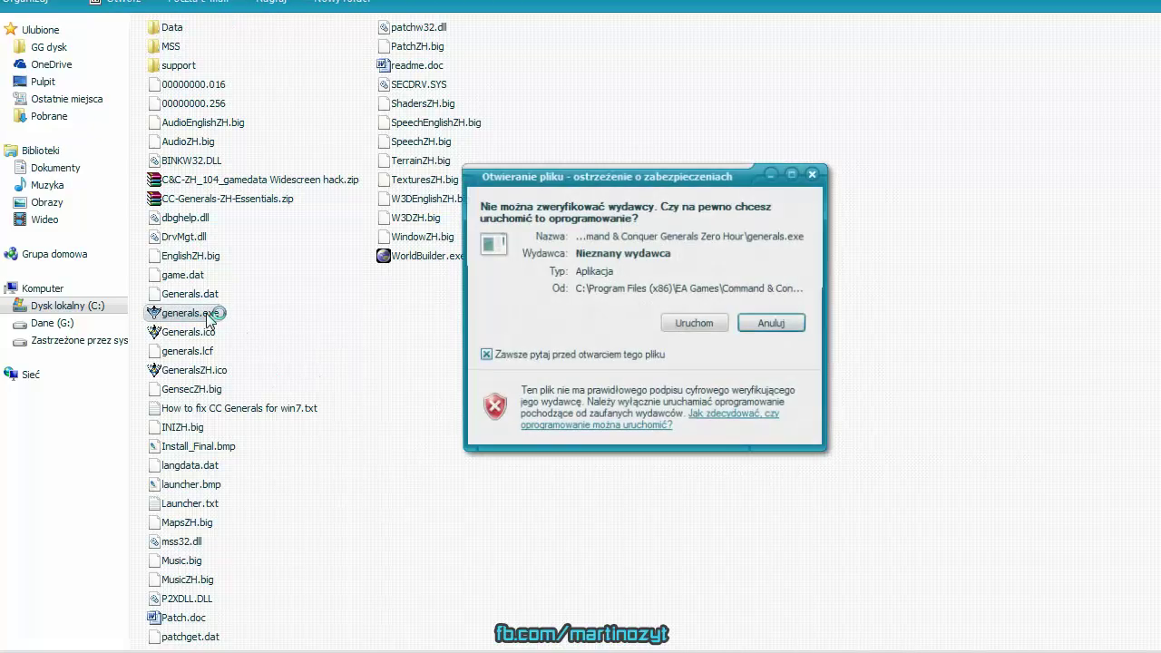
click(684, 322)
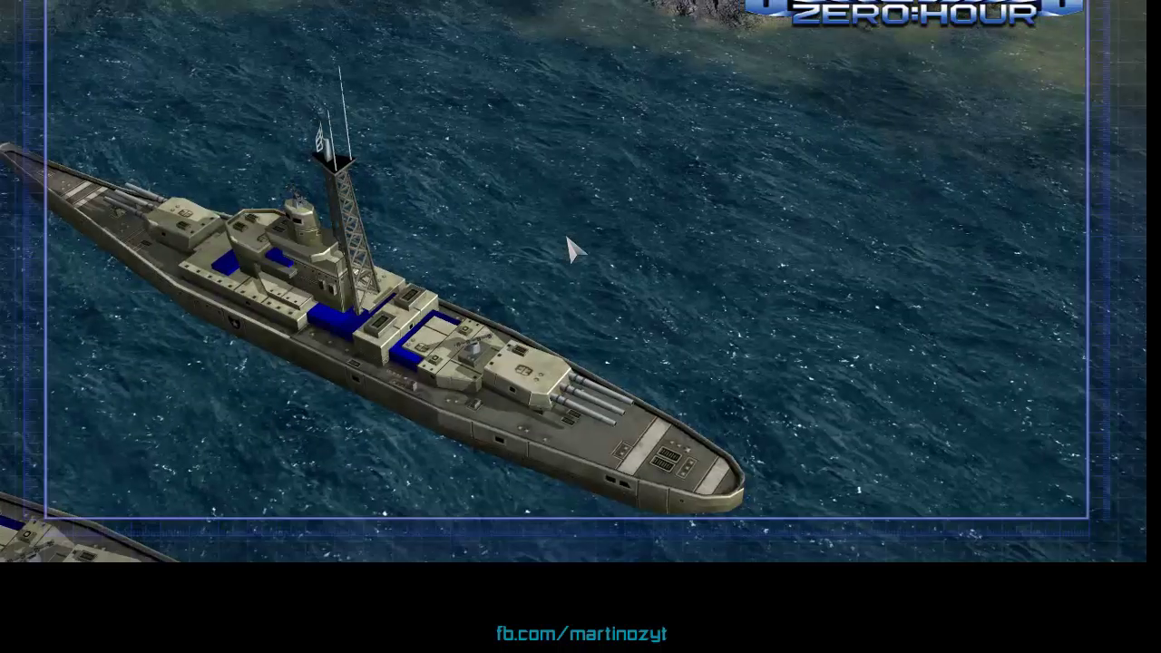
click(846, 271)
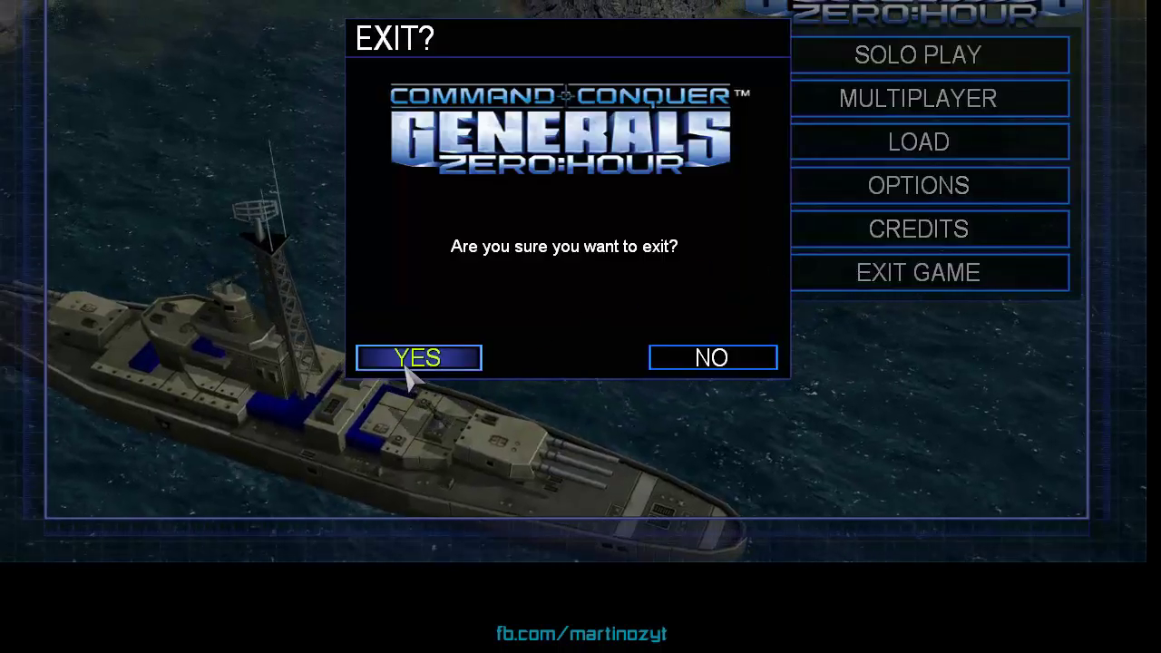
click(405, 368)
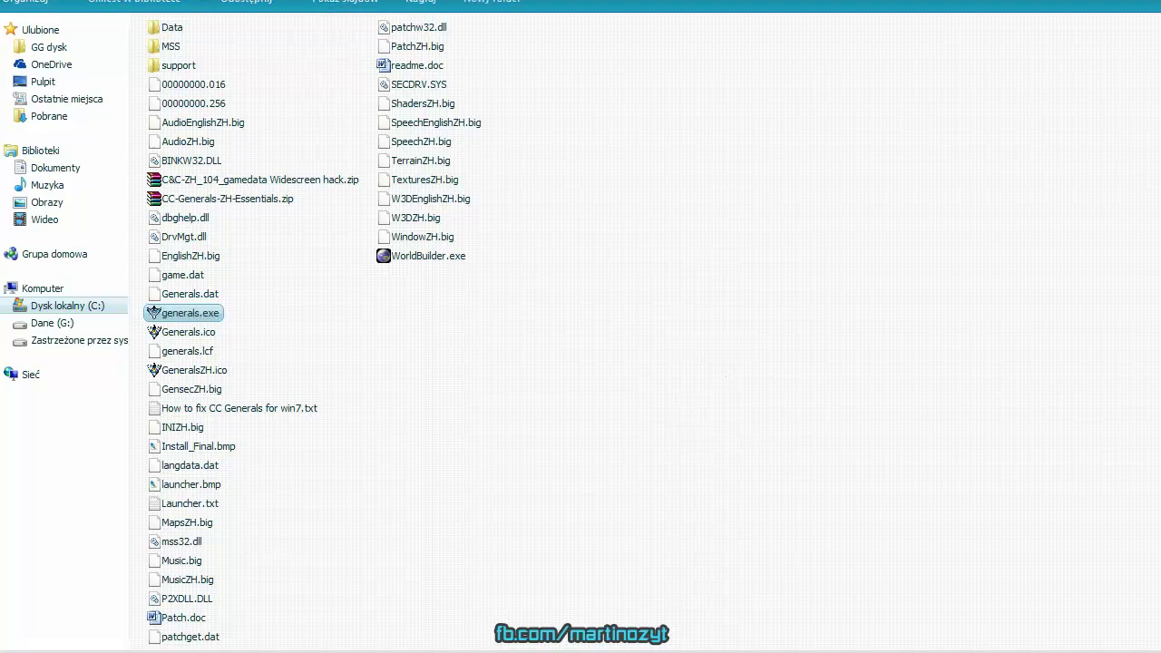
Permanently delete CC-Generals-ZH-Essentials.zip from the Zero Hour game folder
click(272, 205)
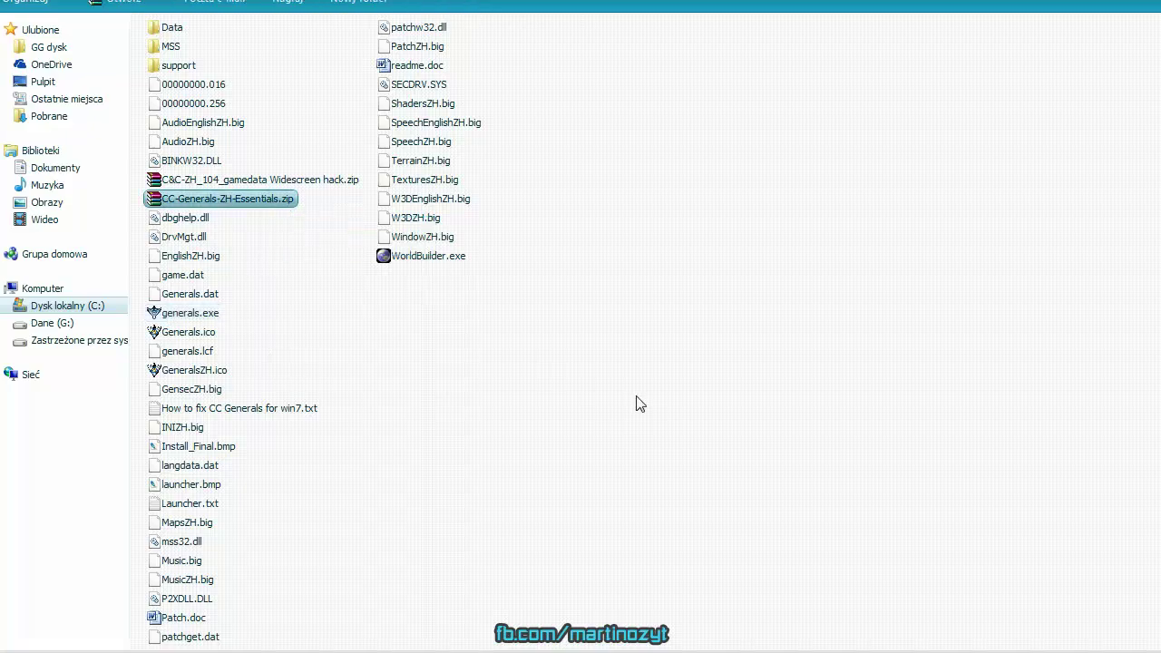
key(shift+Delete)
key(Return)
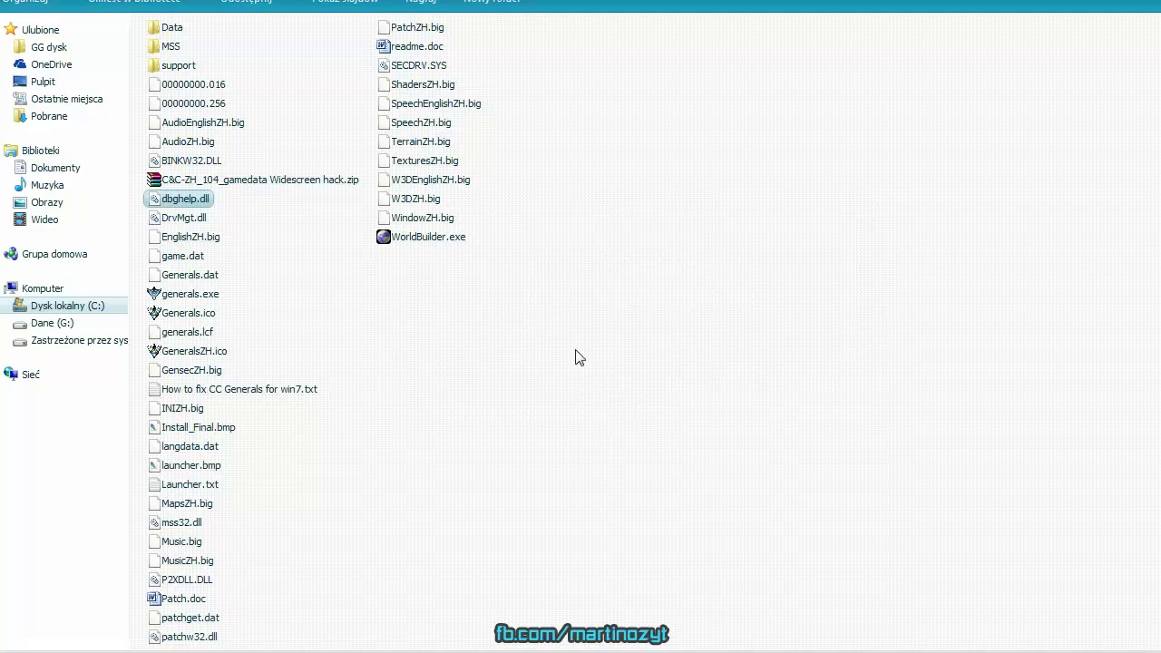
Move ROTR_Patch_186.zip and ROTRBeta_185.zip from the parent folder into the Command & Conquer Generals Zero Hour folder and open that folder
click(293, 186)
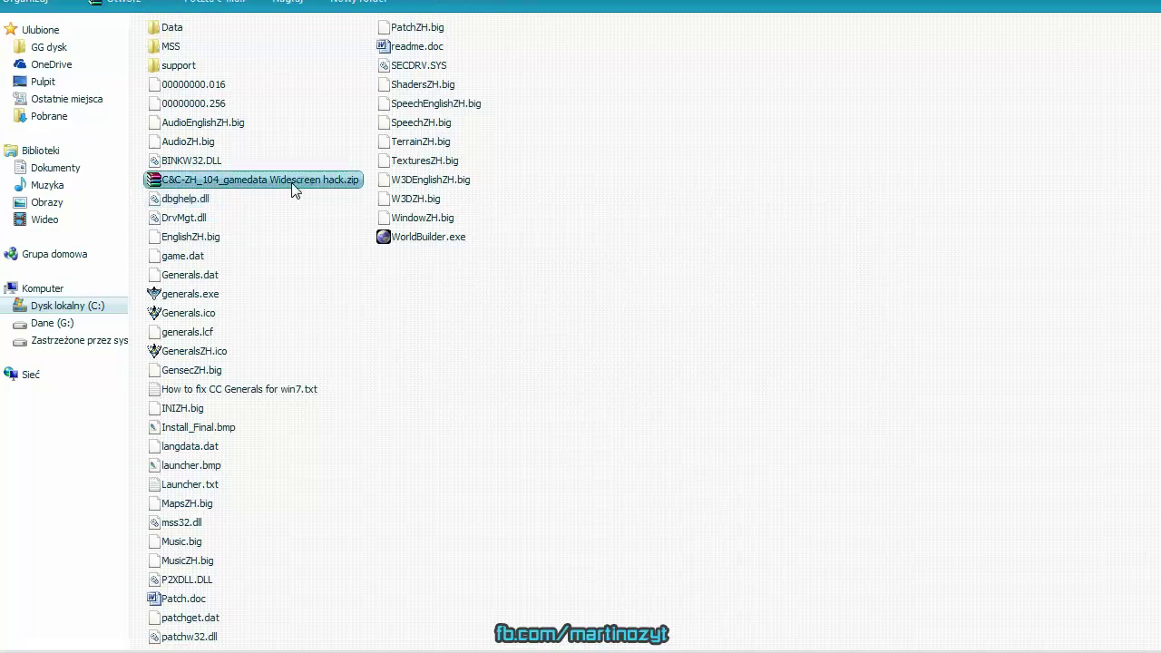
key(alt+Left)
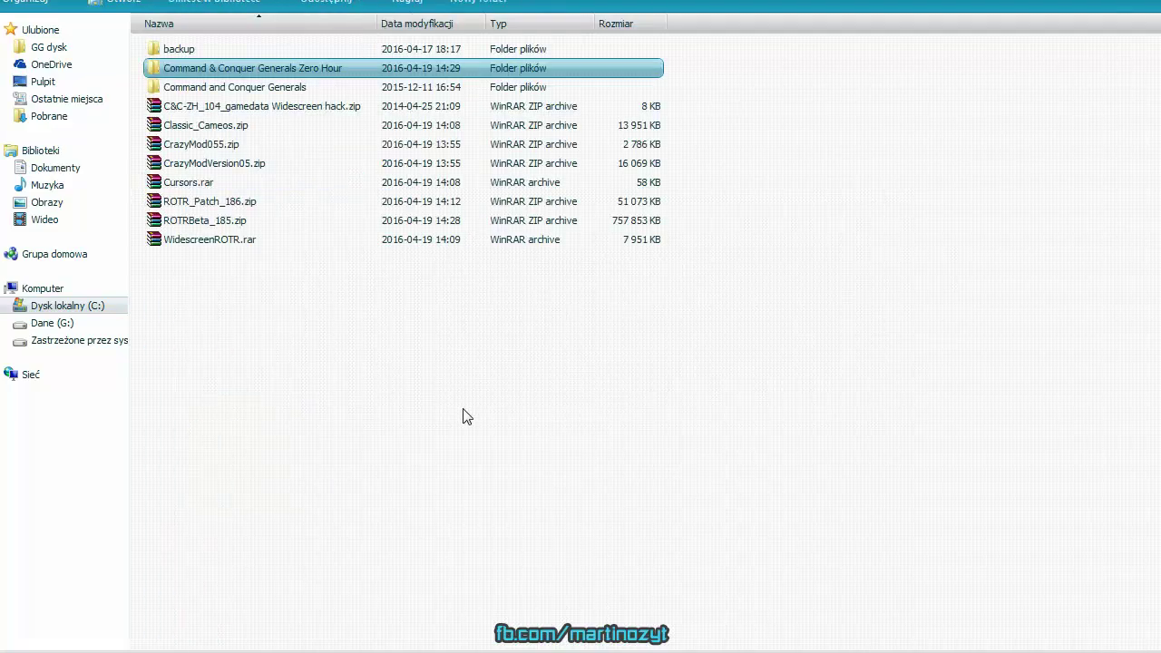
click(260, 220)
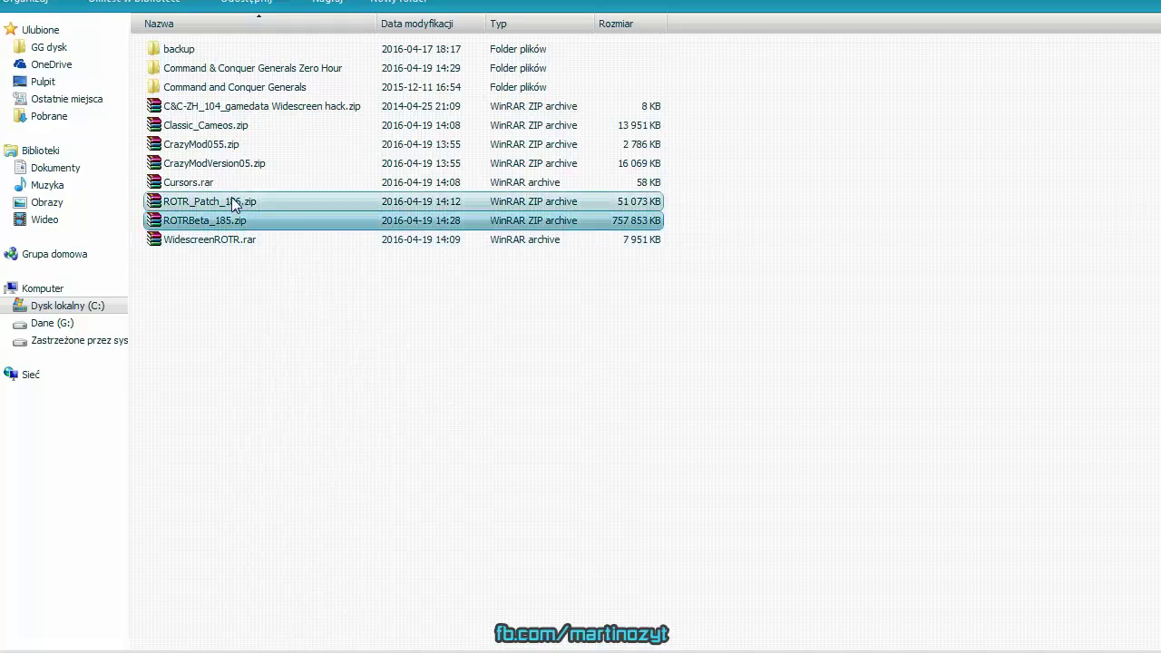
ctrl+click(232, 199)
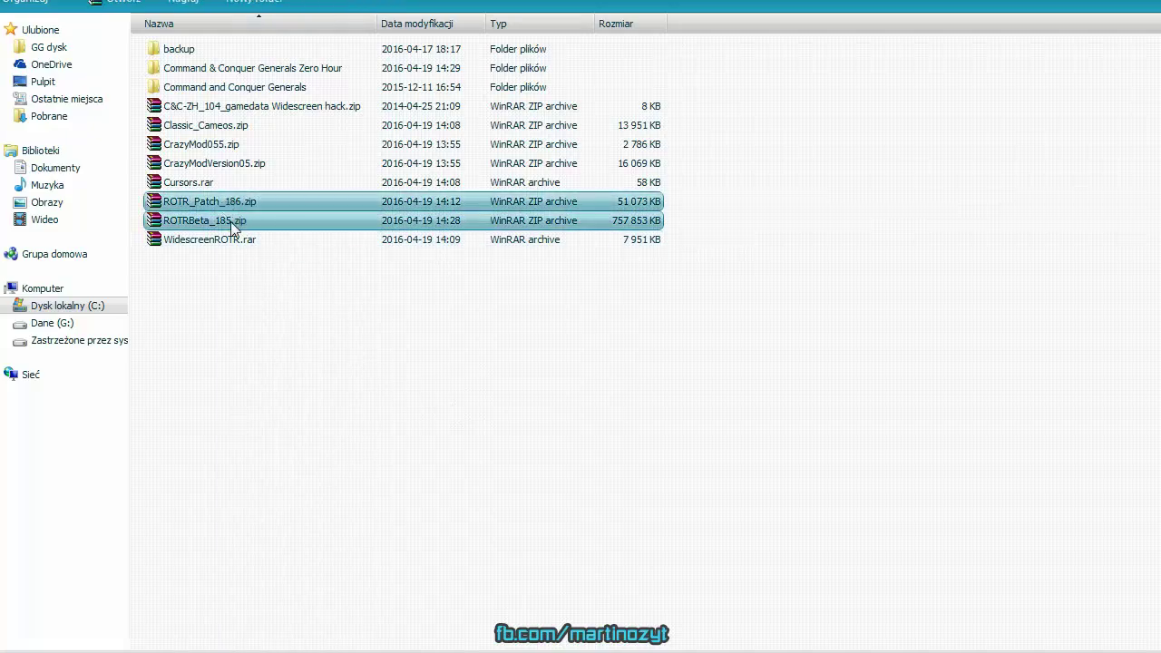
drag(227, 221, 243, 70)
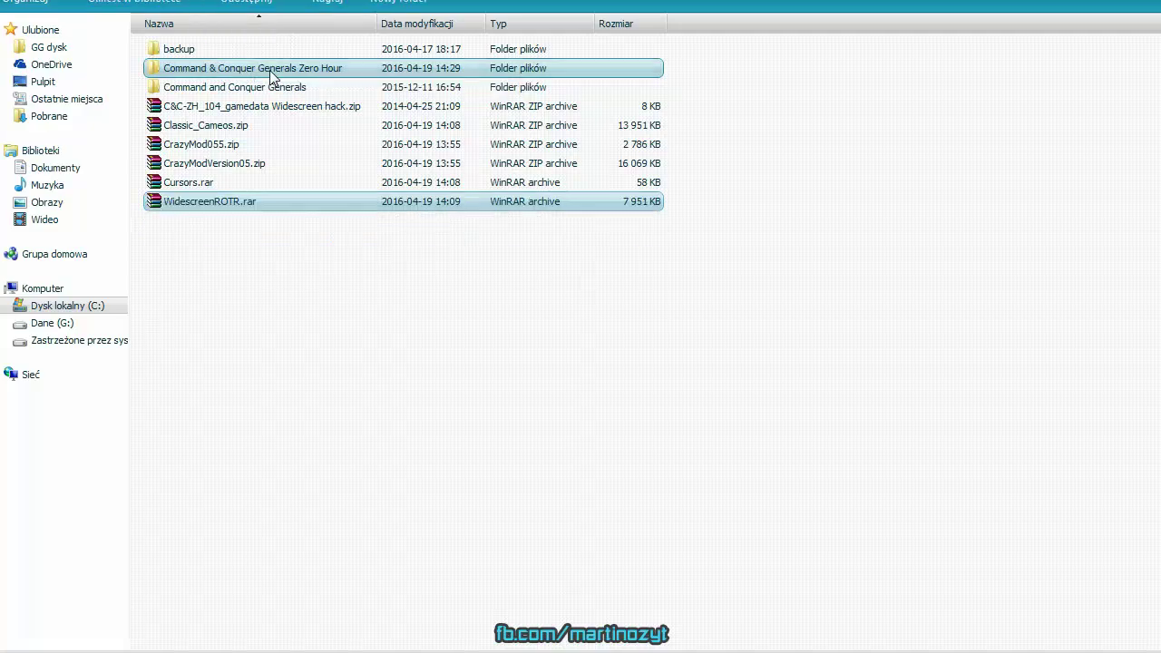
double_click(270, 70)
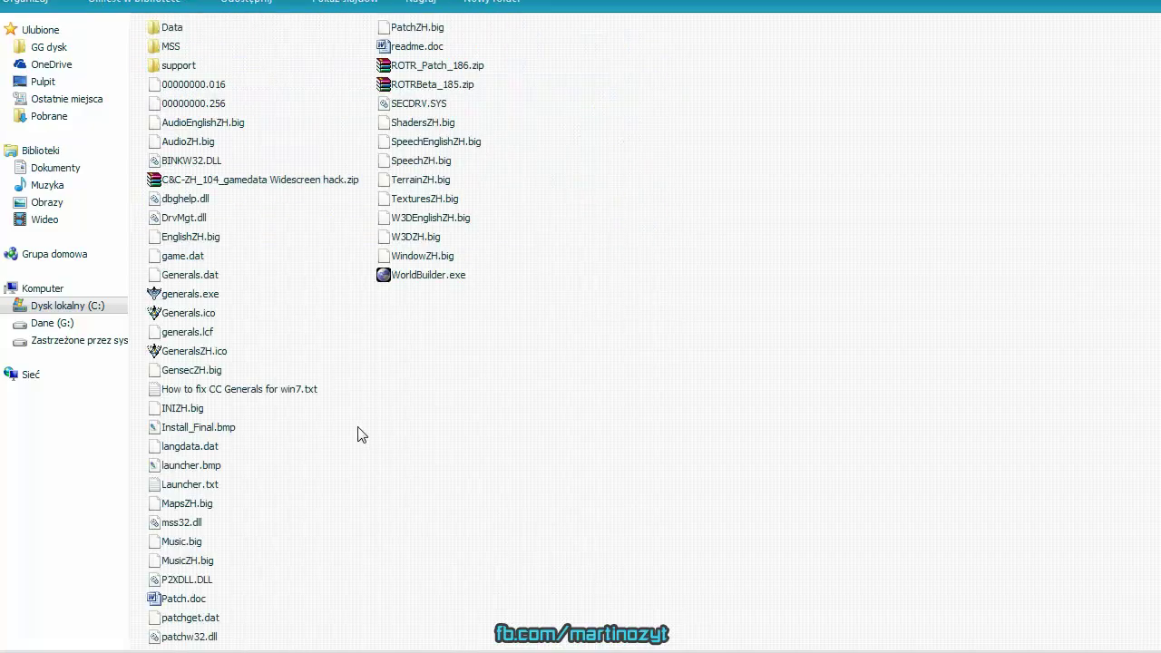
Extract ROTRBeta_185.zip into the Zero Hour game folder
right_click(435, 84)
click(533, 144)
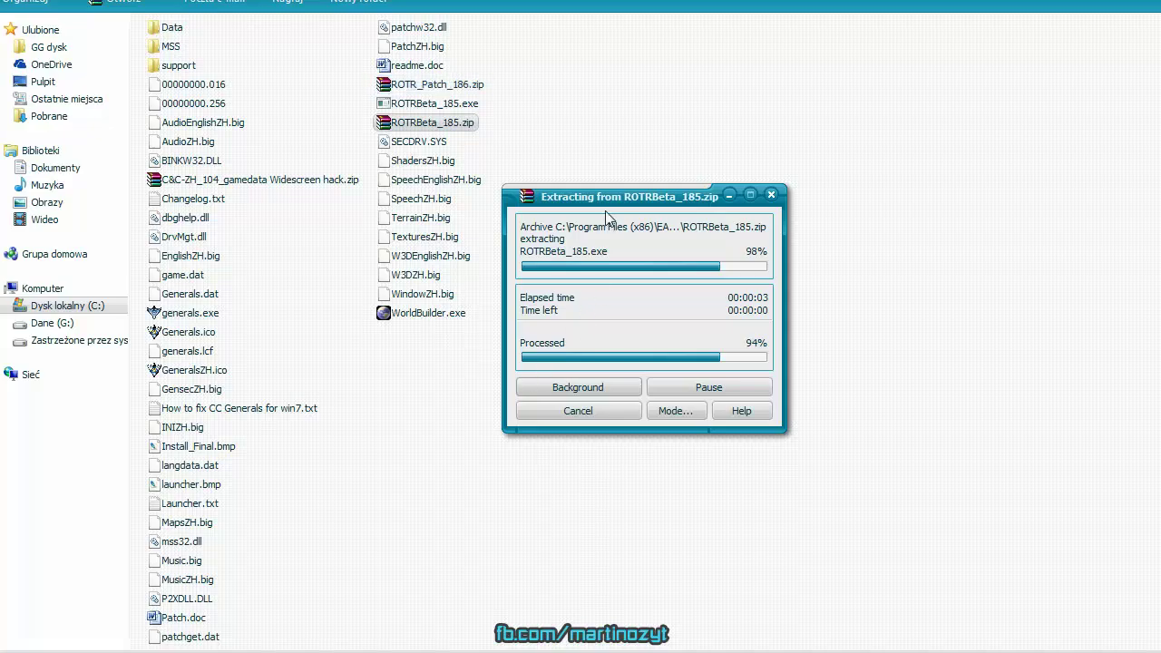
drag(619, 197, 620, 183)
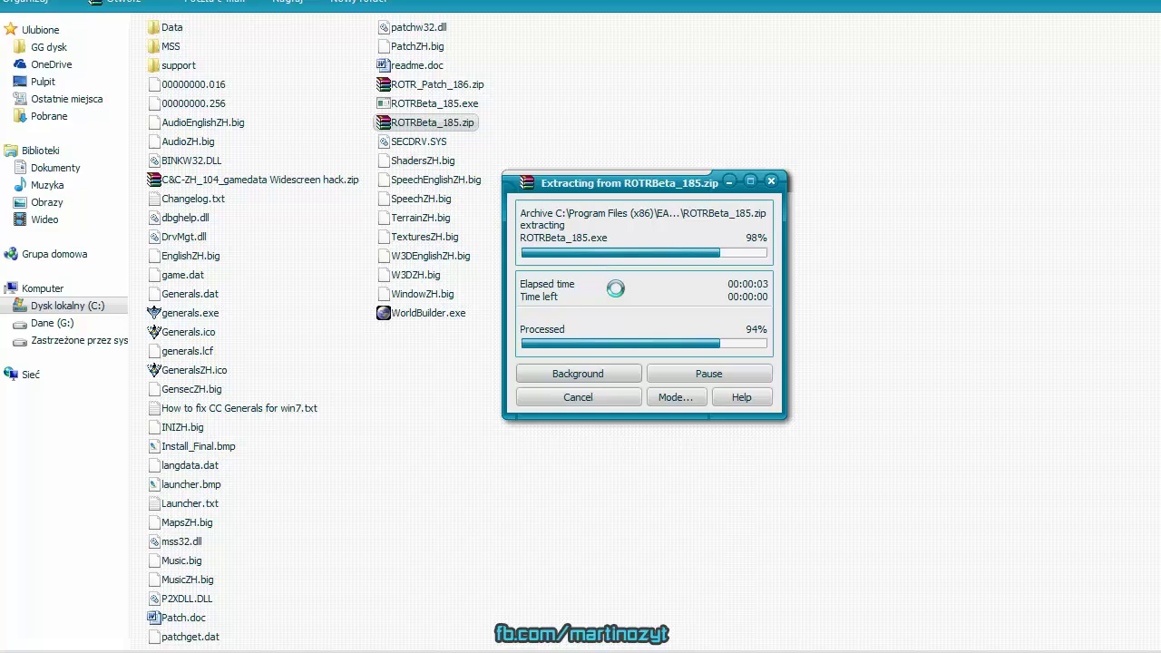
Extract ROTR_Patch_186.zip into the same folder, replacing the existing Readme.txt
right_click(455, 101)
click(510, 151)
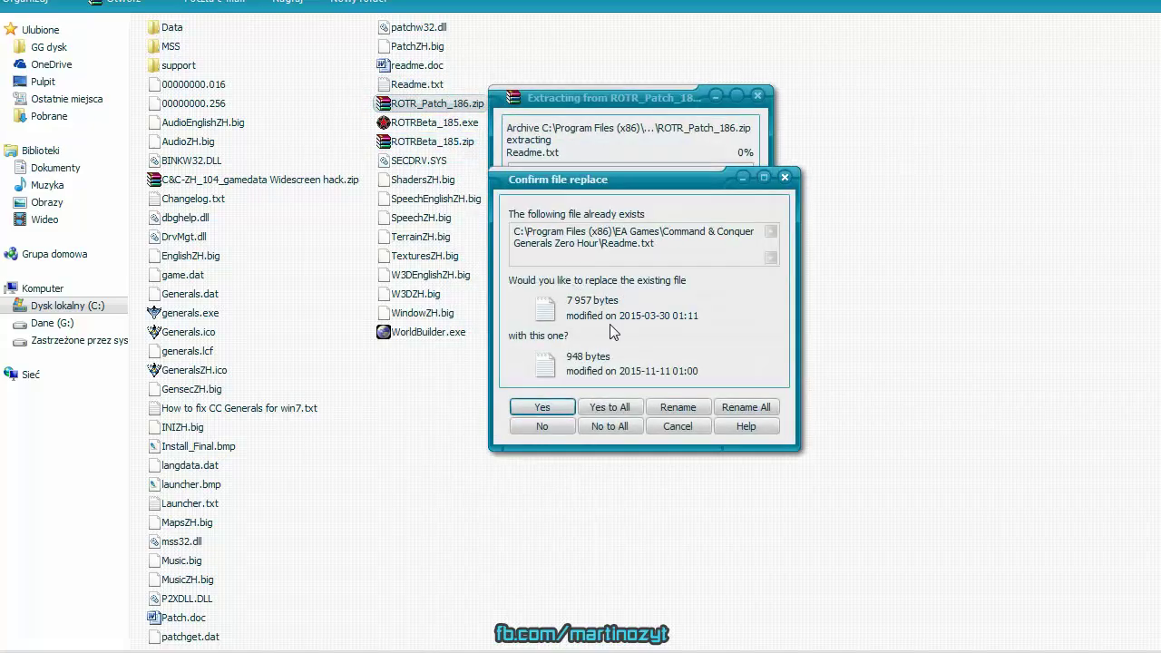
click(592, 406)
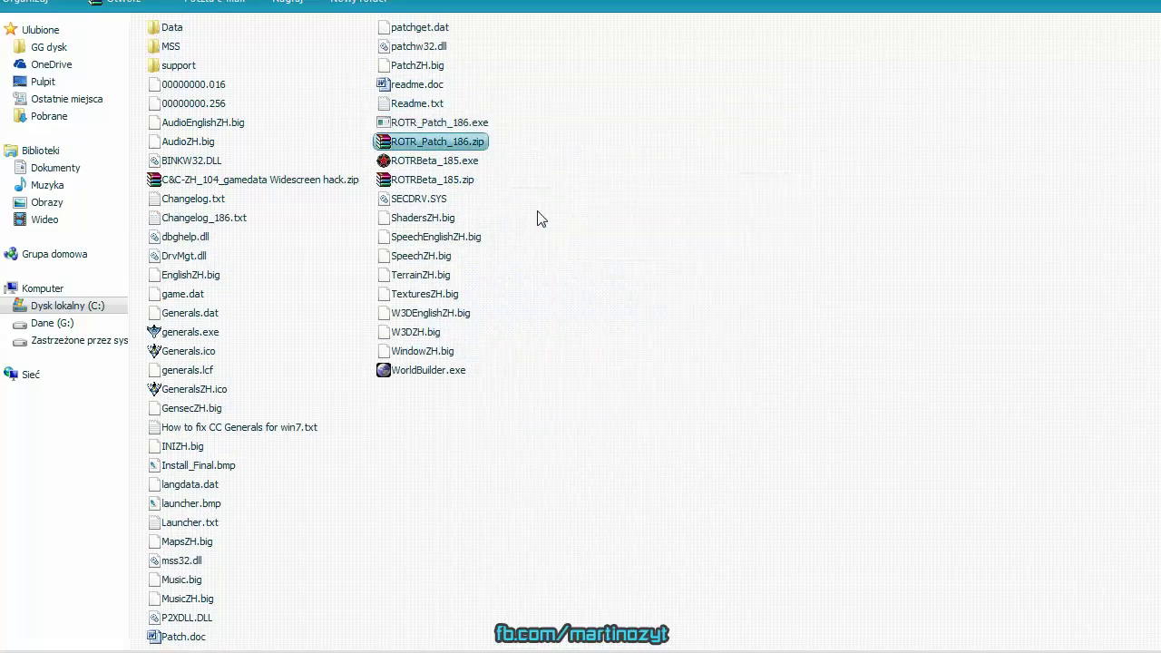
Run ROTRBeta_185.exe and install ROTR Beta 1.85 into the proposed Command & Conquer Generals Zero Hour directory
click(471, 164)
double_click(471, 164)
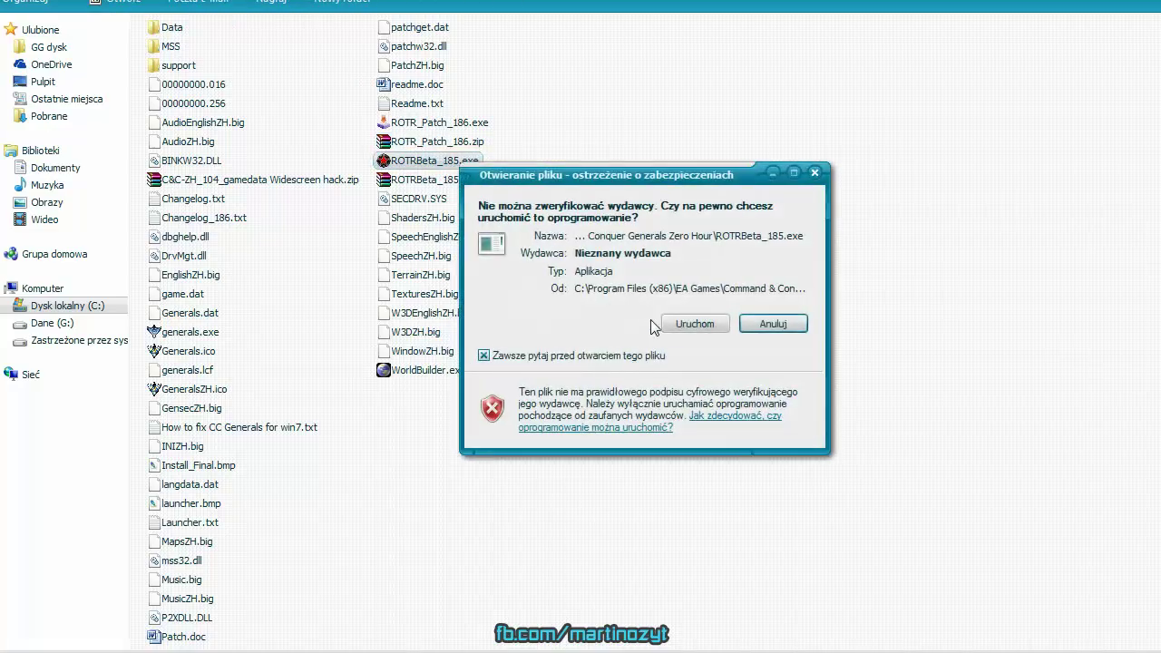
key(Return)
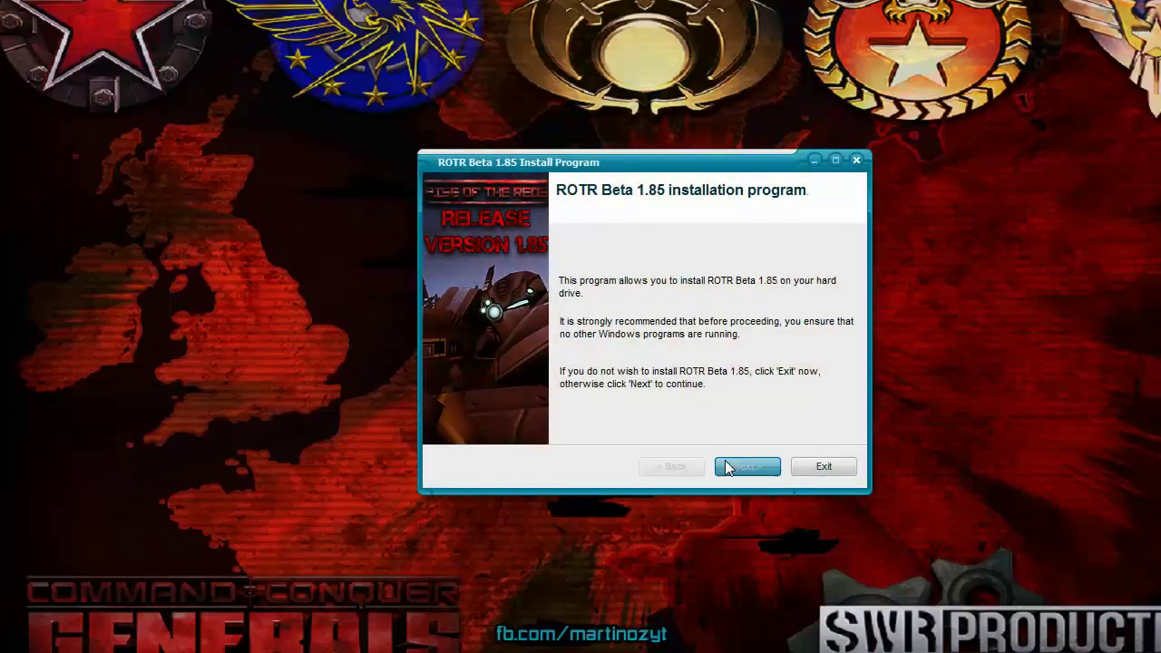
click(730, 465)
click(708, 411)
click(745, 466)
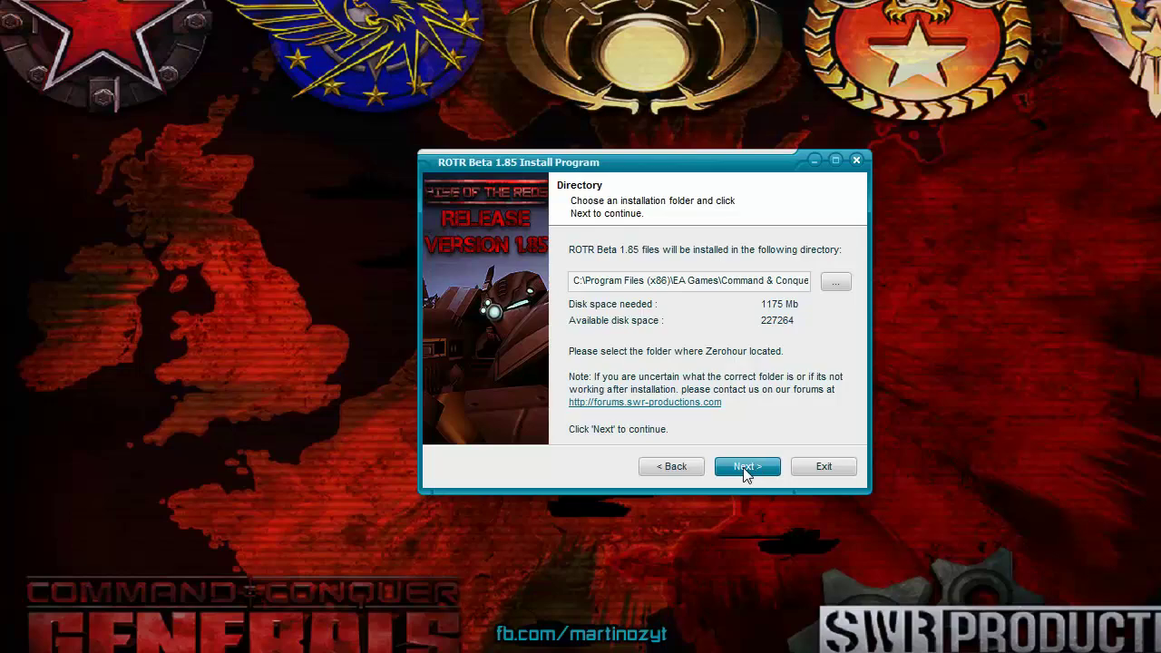
click(746, 466)
click(745, 466)
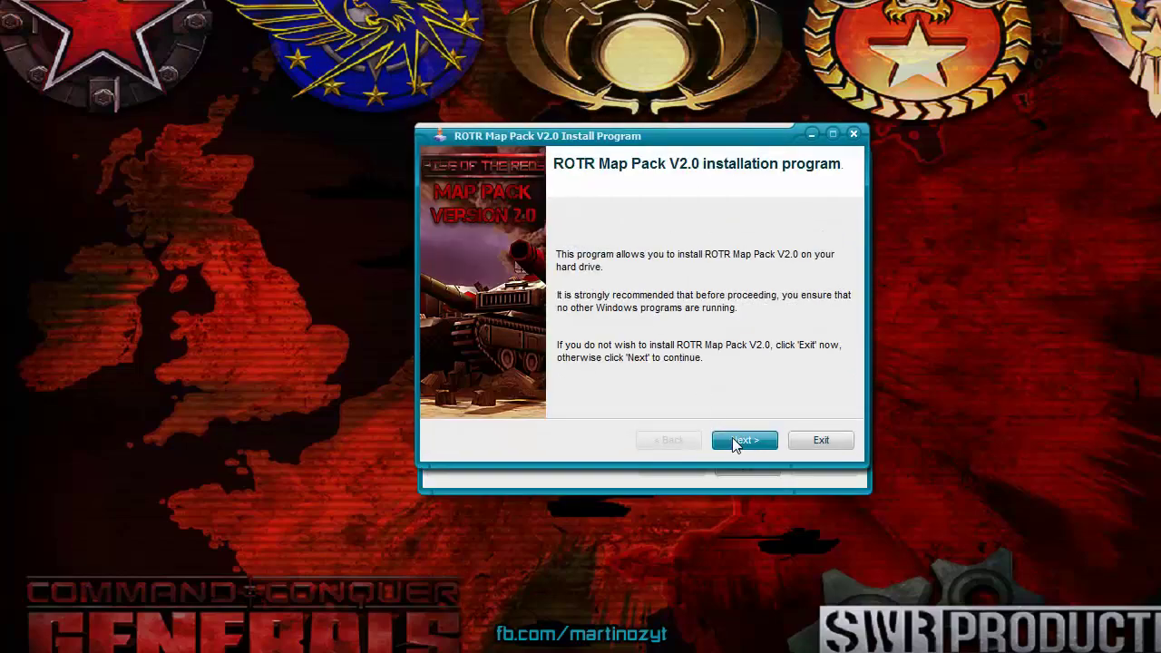
Install ROTR Map Pack V2.0 with its default settings and exit its installer
click(733, 438)
click(732, 438)
click(733, 440)
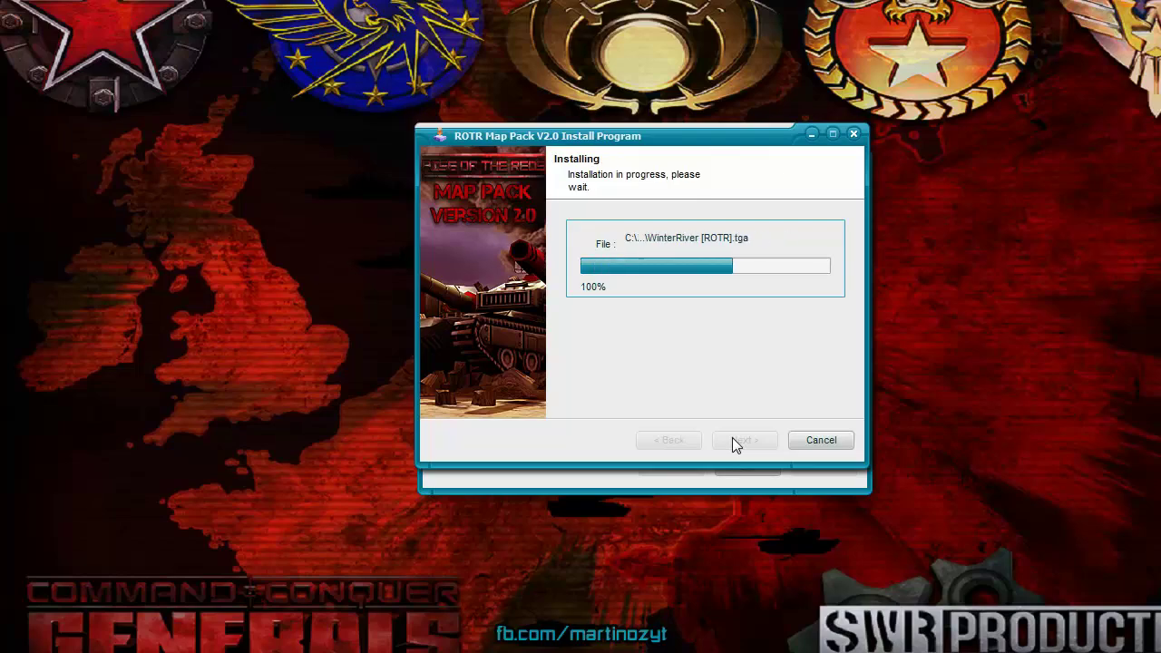
click(732, 440)
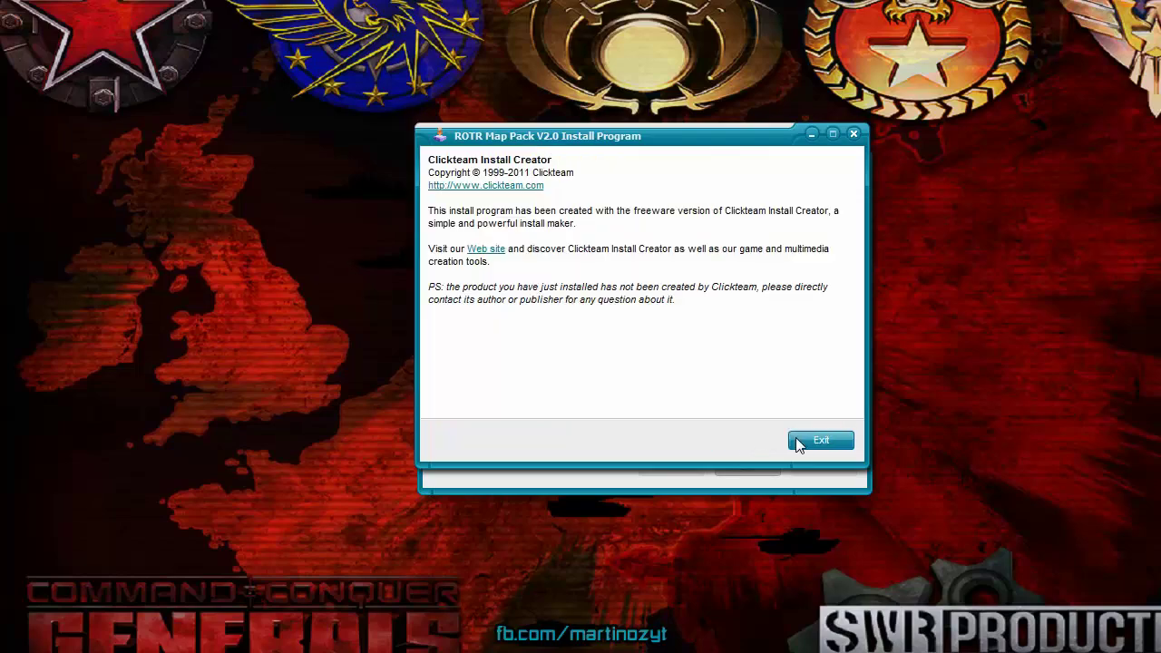
click(810, 443)
Install SWR.Net V 1.0 with its default settings, and finish and exit the ROTR Beta 1.85 installer
click(739, 440)
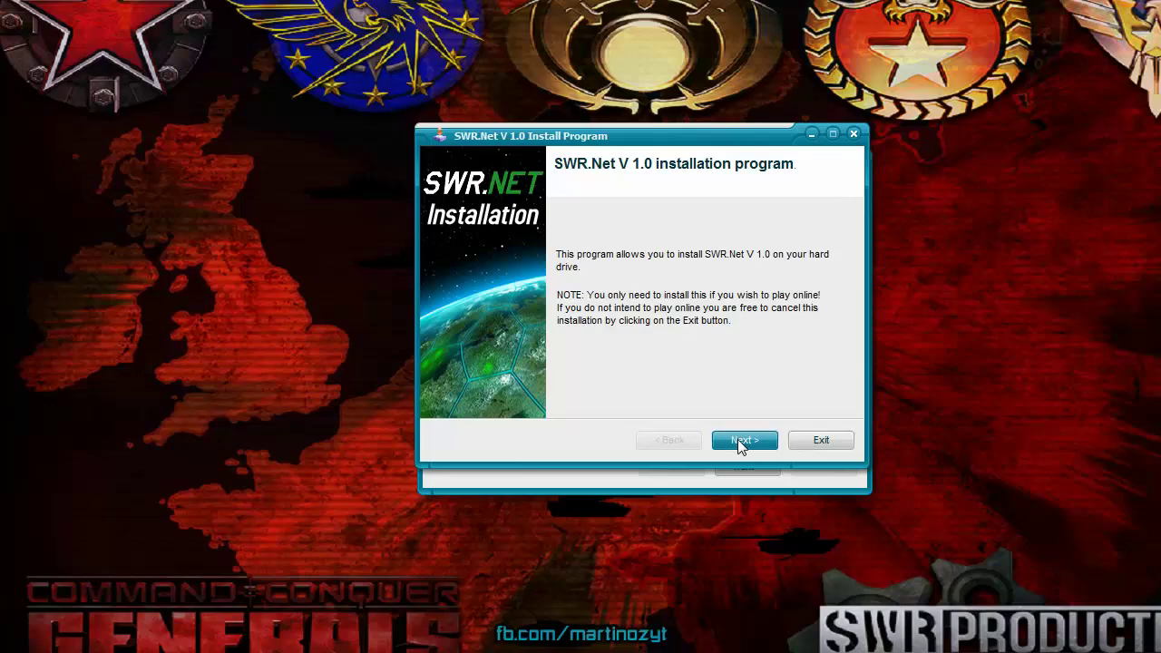
click(739, 440)
click(739, 440)
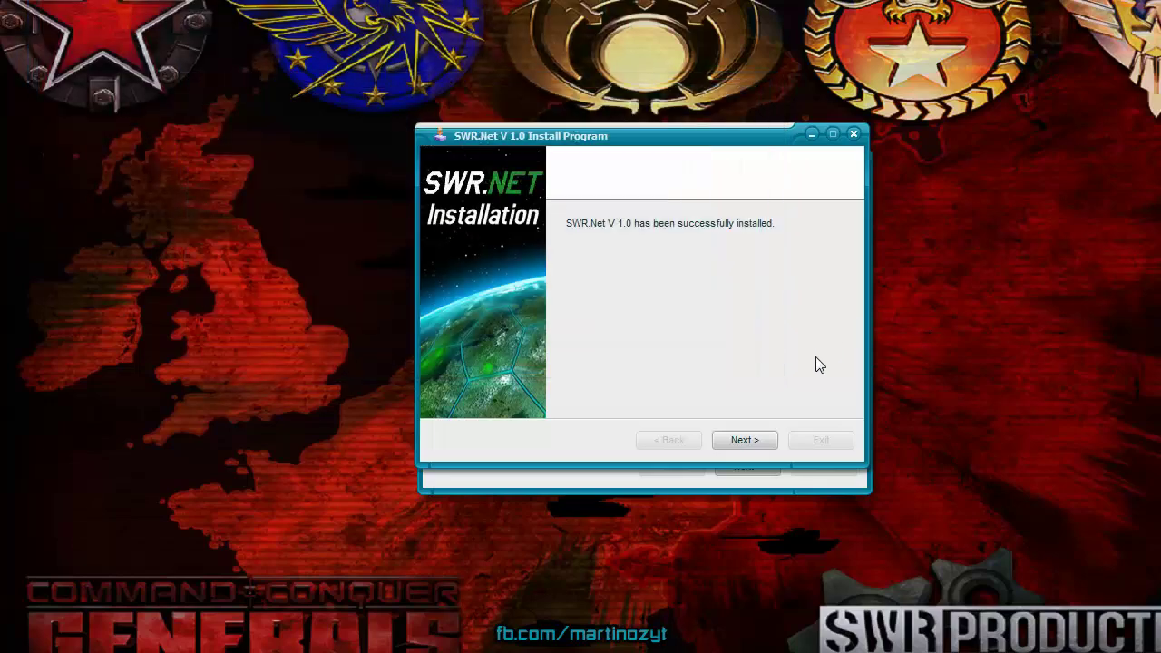
click(757, 440)
click(809, 440)
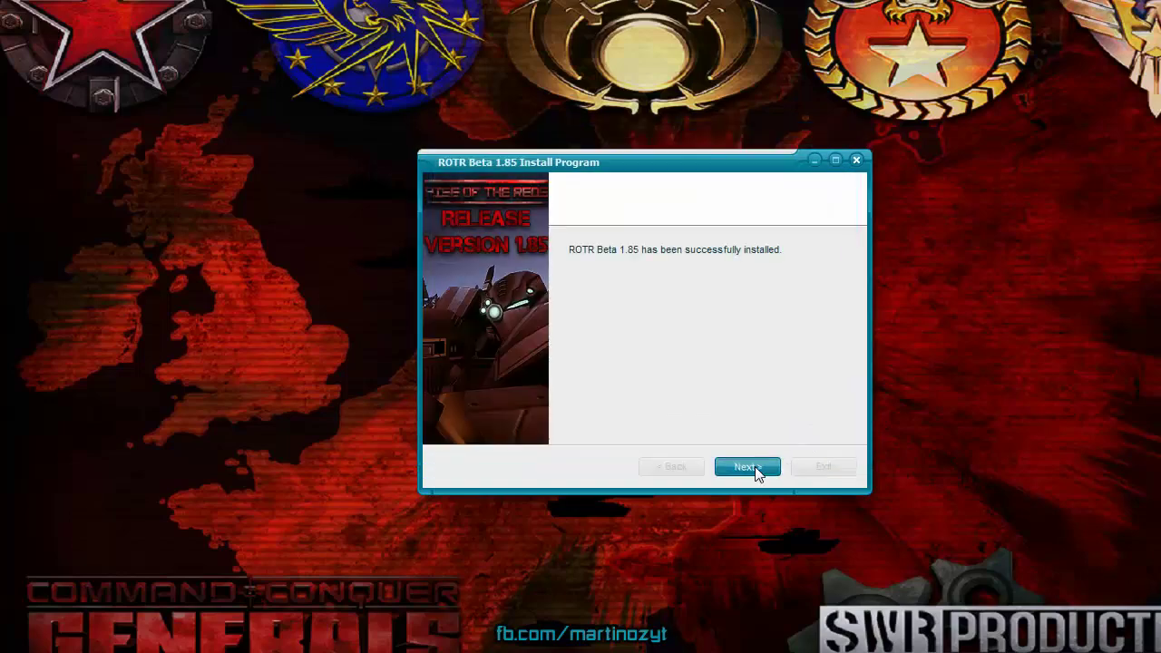
click(754, 466)
click(814, 466)
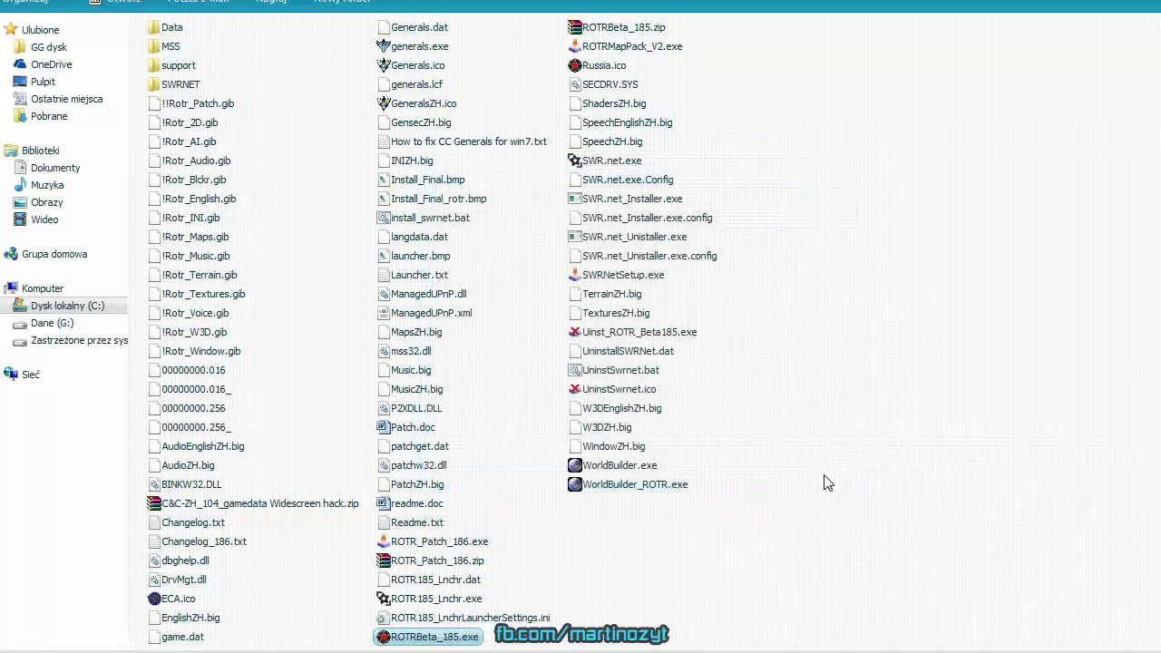
Permanently delete ROTR_Patch_186.exe, ROTR_Patch_186.zip, ROTRMapPack_V2.exe, ROTRBeta_185.zip and ROTRBeta_185.exe from the game folder
drag(497, 568, 457, 554)
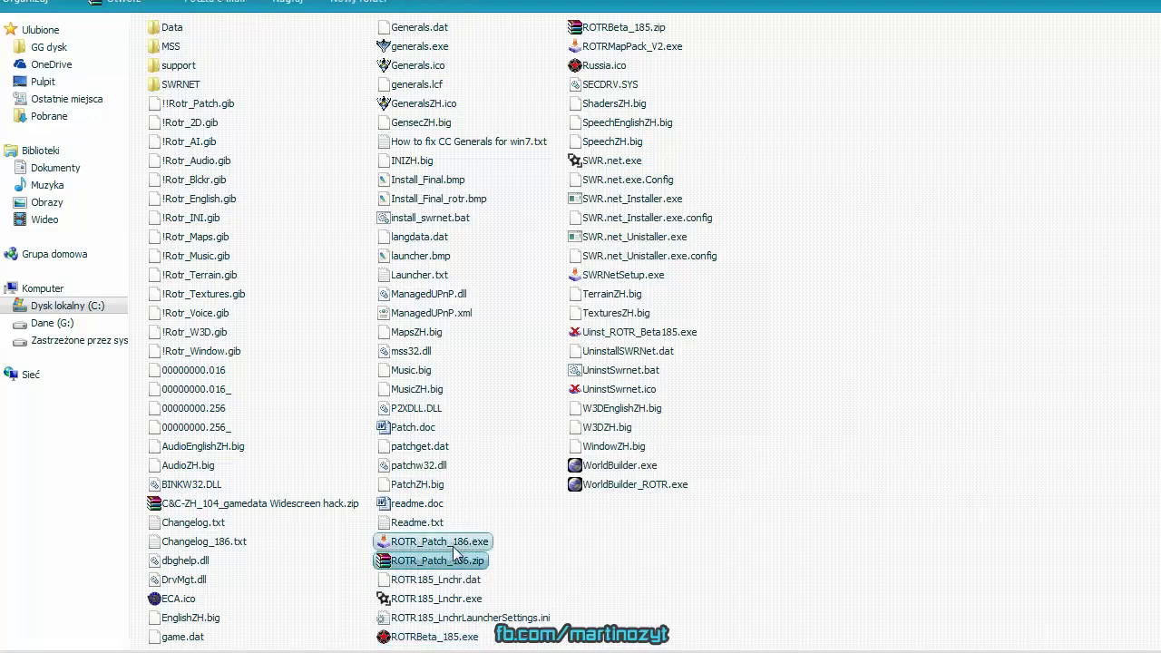
ctrl+click(661, 50)
ctrl+click(639, 28)
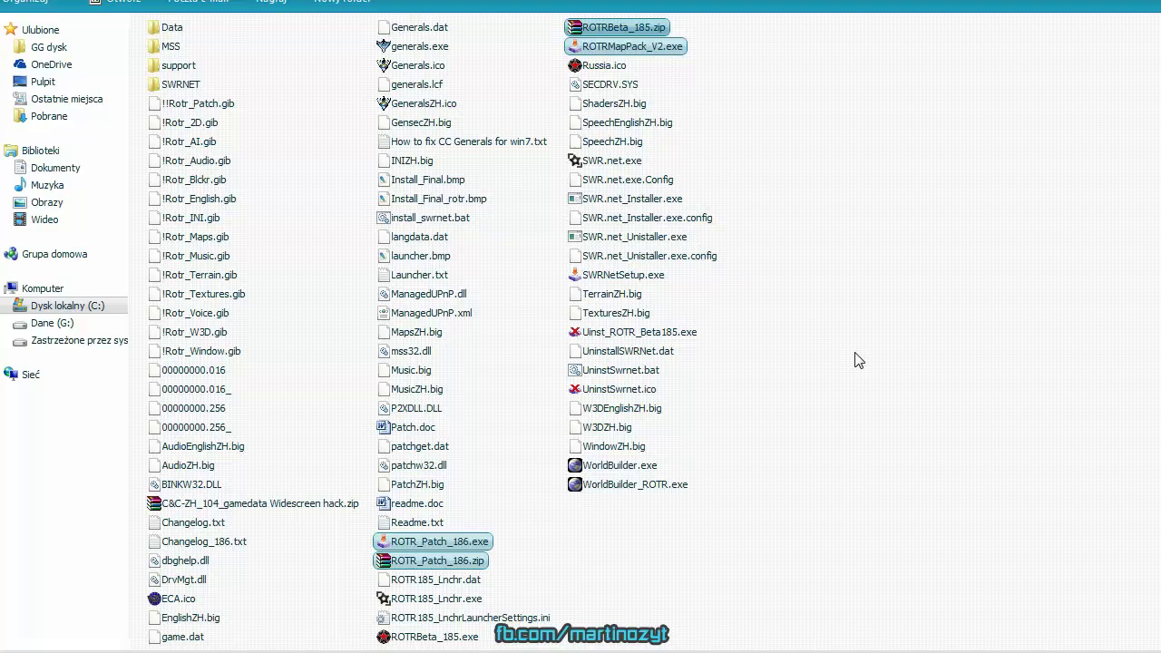
key(shift+Delete)
key(Return)
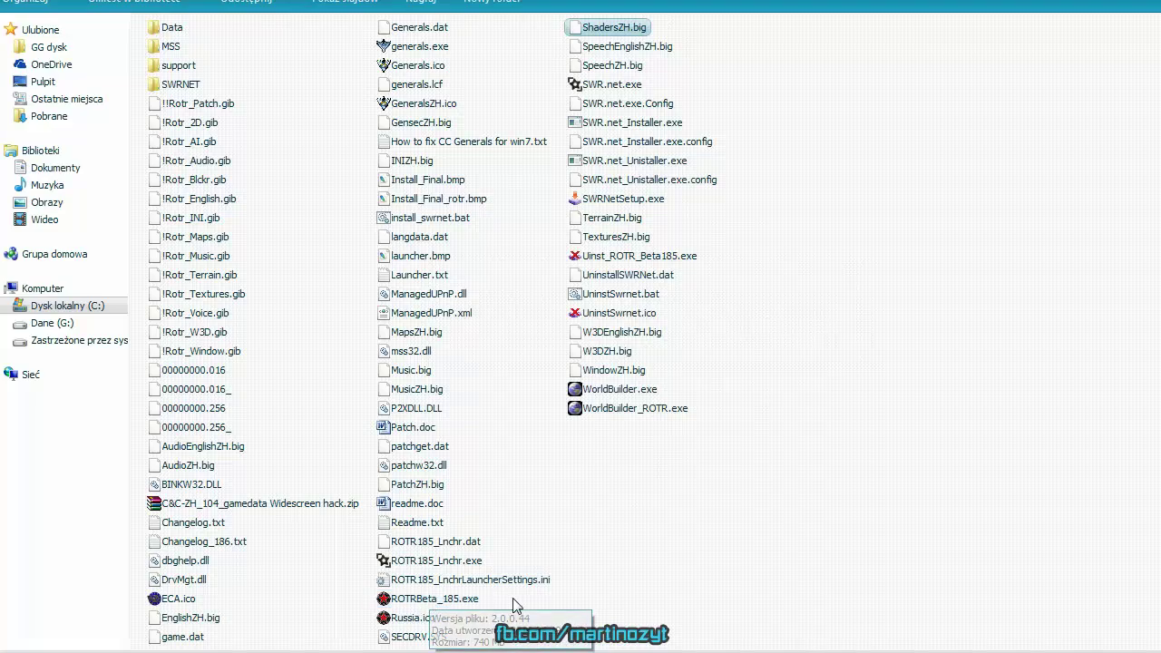
click(471, 600)
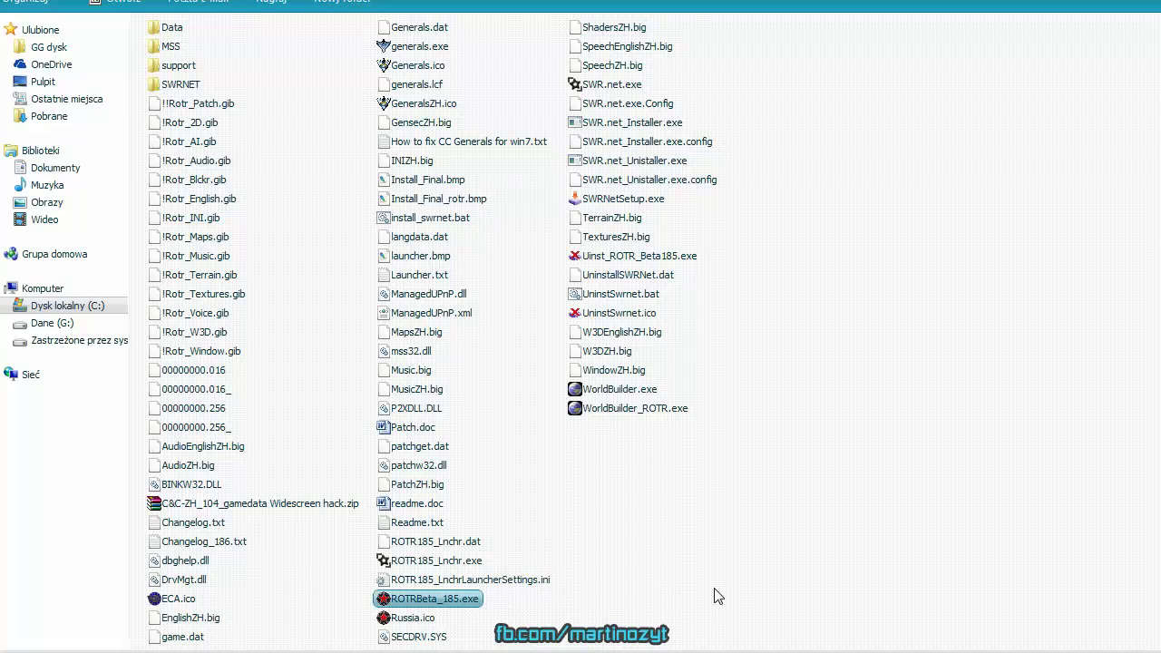
key(shift+Delete)
key(Return)
Run ROTR185_Lnchr.exe, launch Rise of the Reds from it and allow generals.exe to run
click(468, 566)
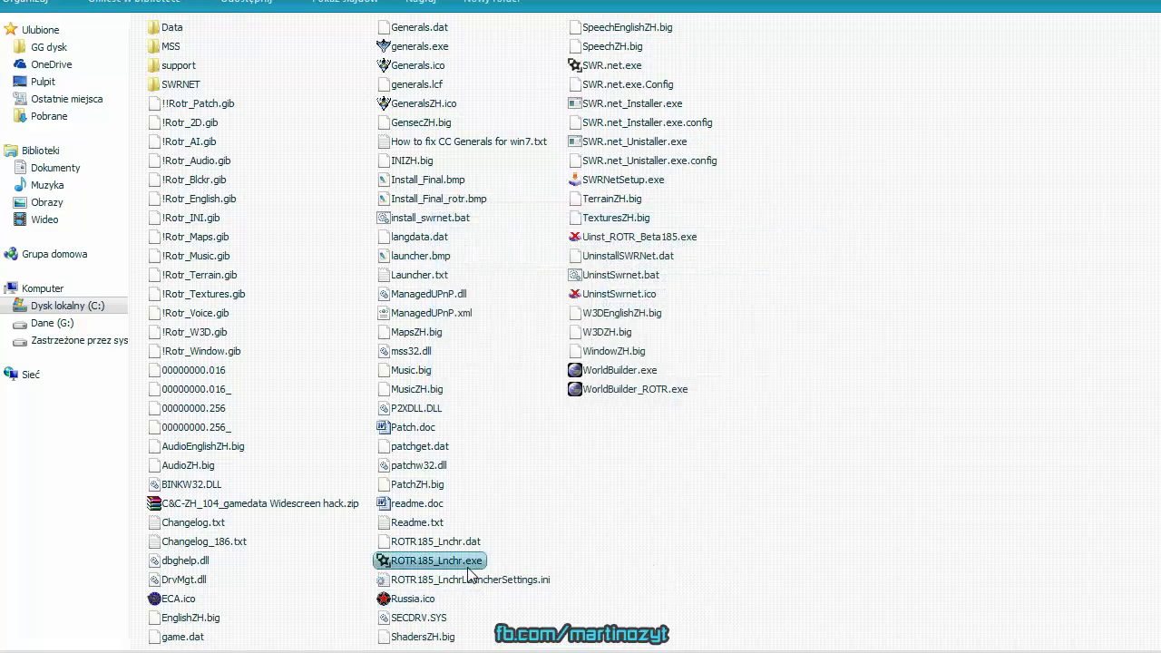
double_click(469, 566)
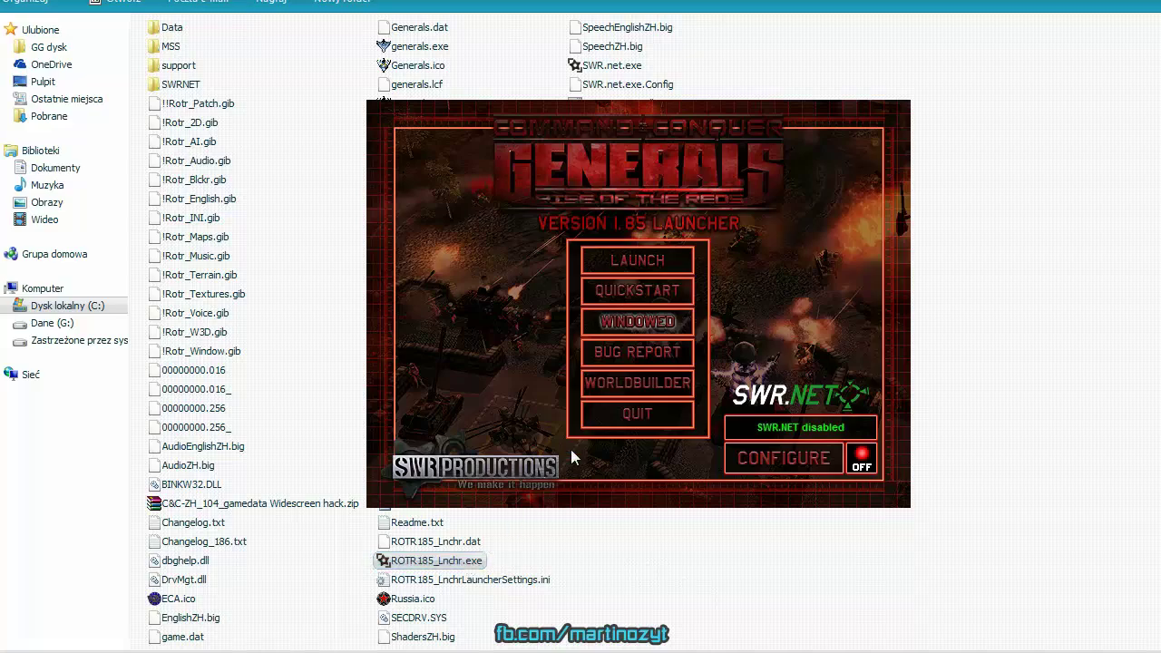
click(642, 259)
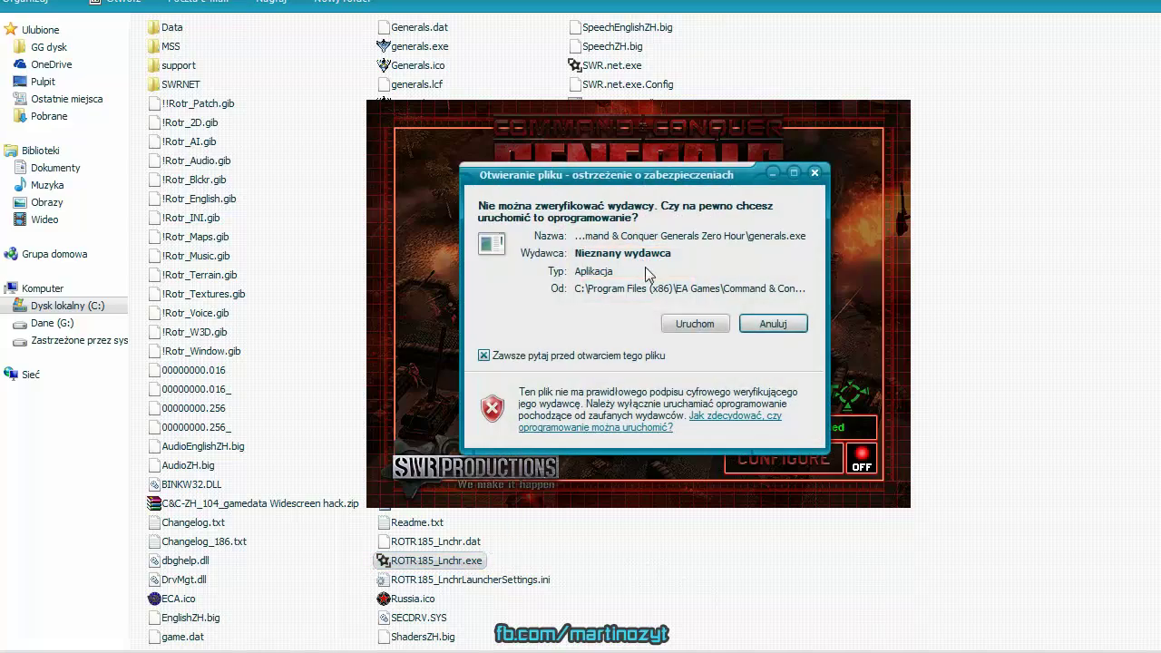
click(696, 323)
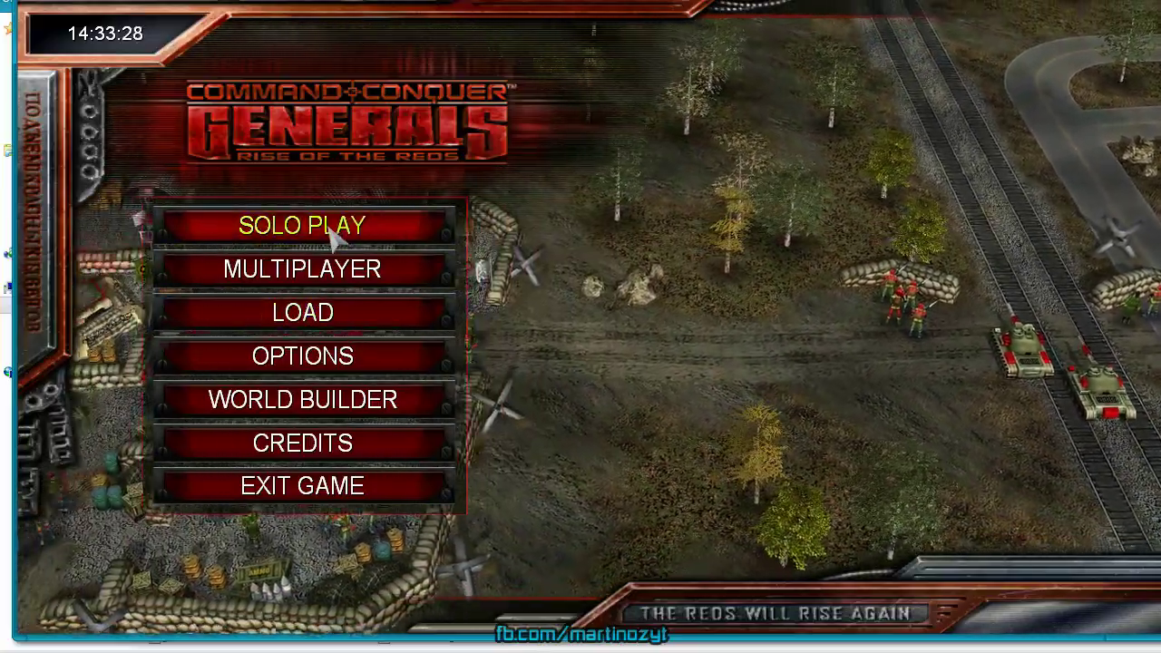
Start a solo skirmish on the Tournament Oasis [ROTR] map with the preset players, armies and starting cash
click(335, 236)
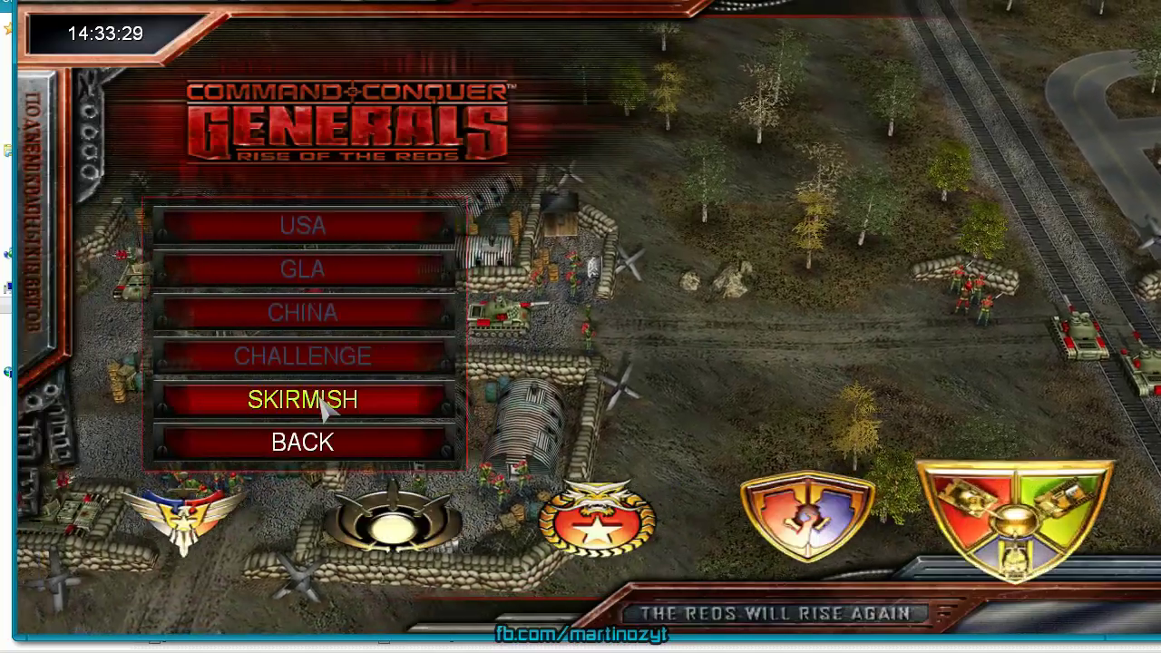
click(313, 396)
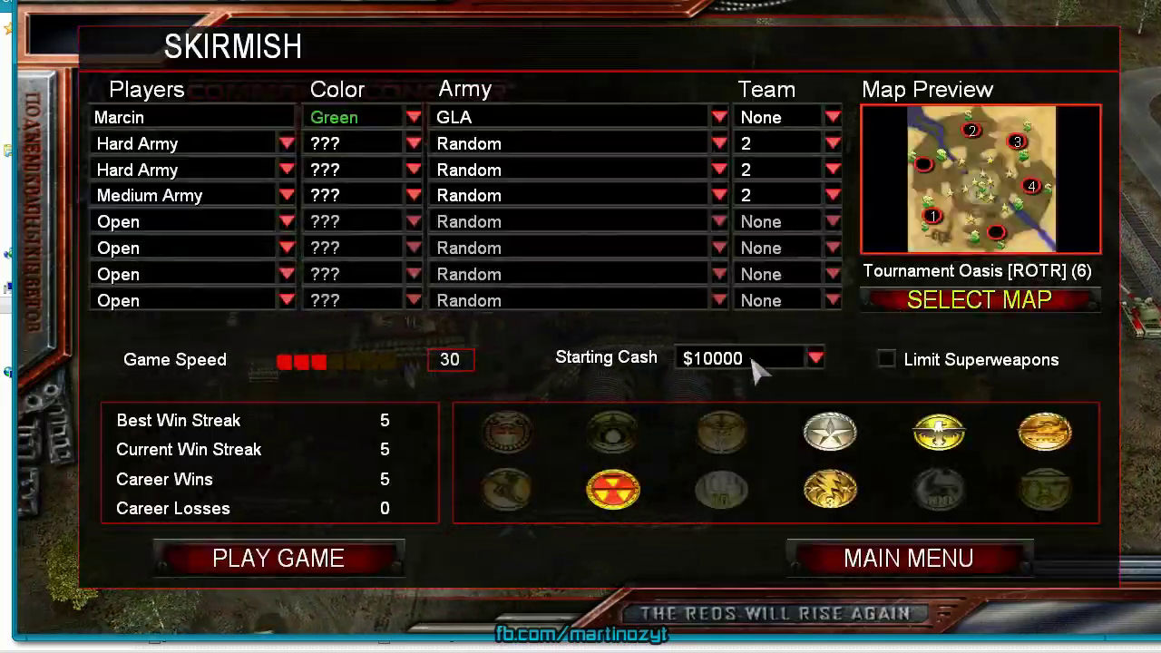
click(278, 557)
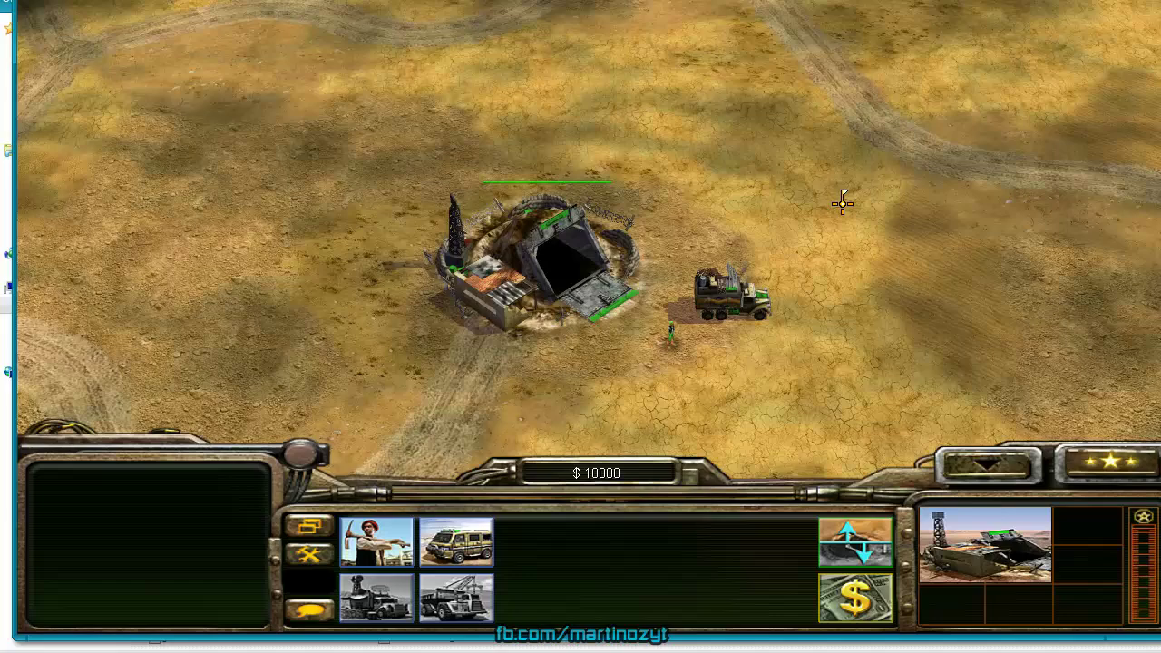
Deselect the building, exit the running skirmish and quit the game back to the game folder
click(842, 203)
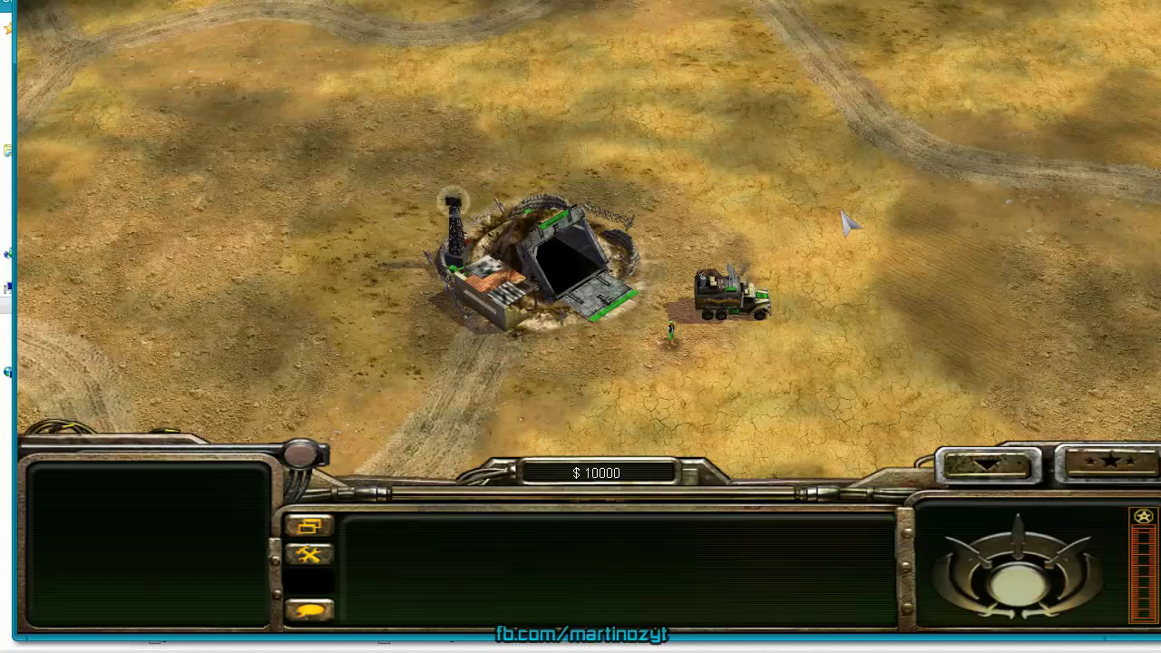
key(Escape)
click(564, 361)
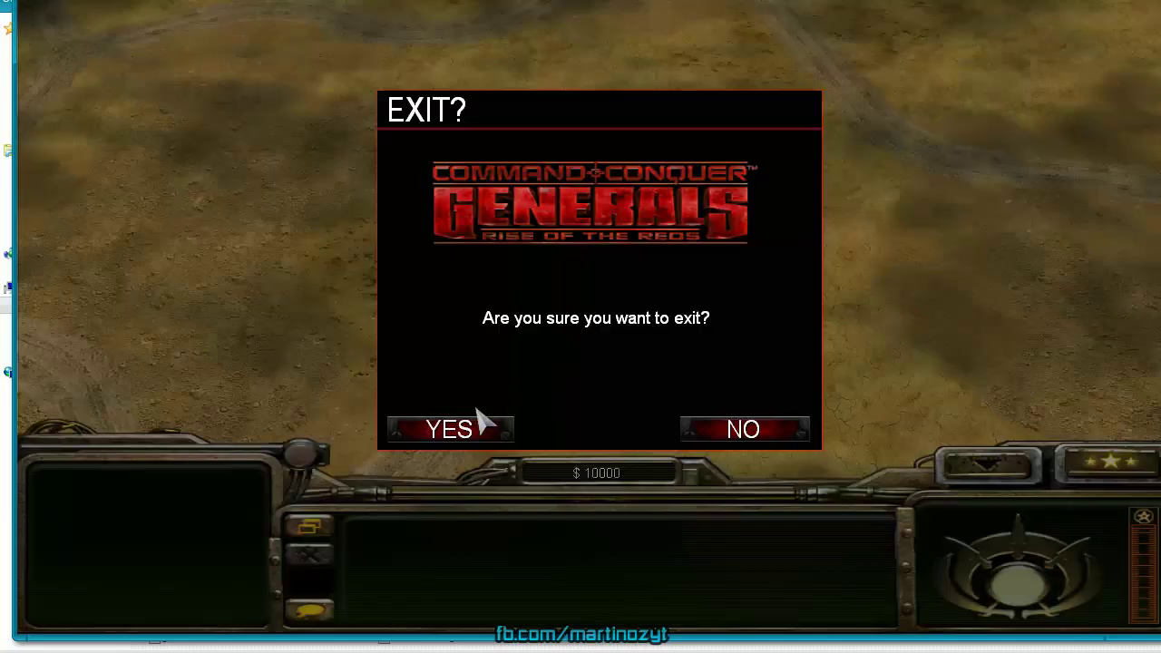
click(454, 428)
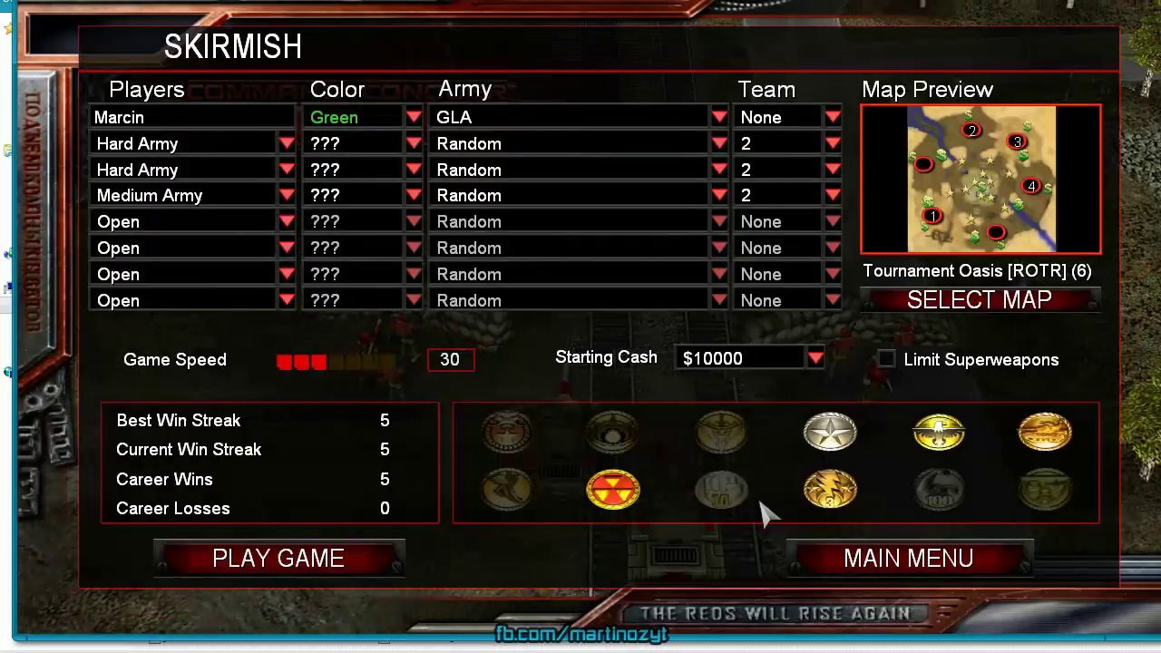
click(845, 554)
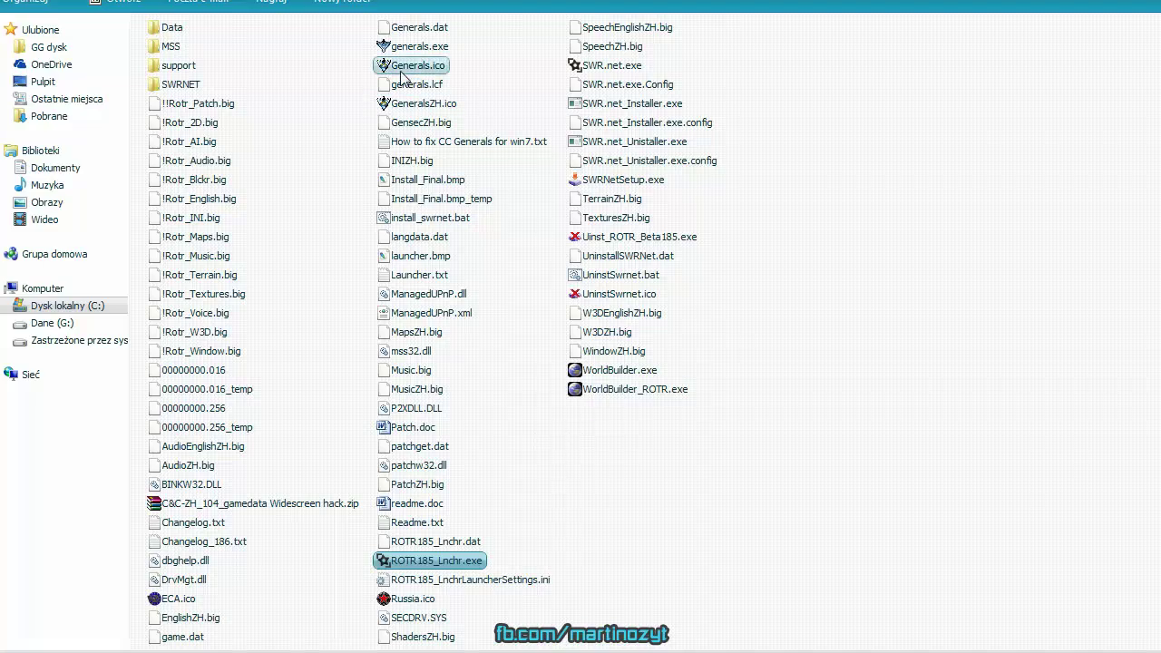
Move C&C-ZH_104_gamedata Widescreen hack.zip into the Data folder and extract its contents there
click(274, 504)
drag(224, 510, 174, 29)
double_click(174, 29)
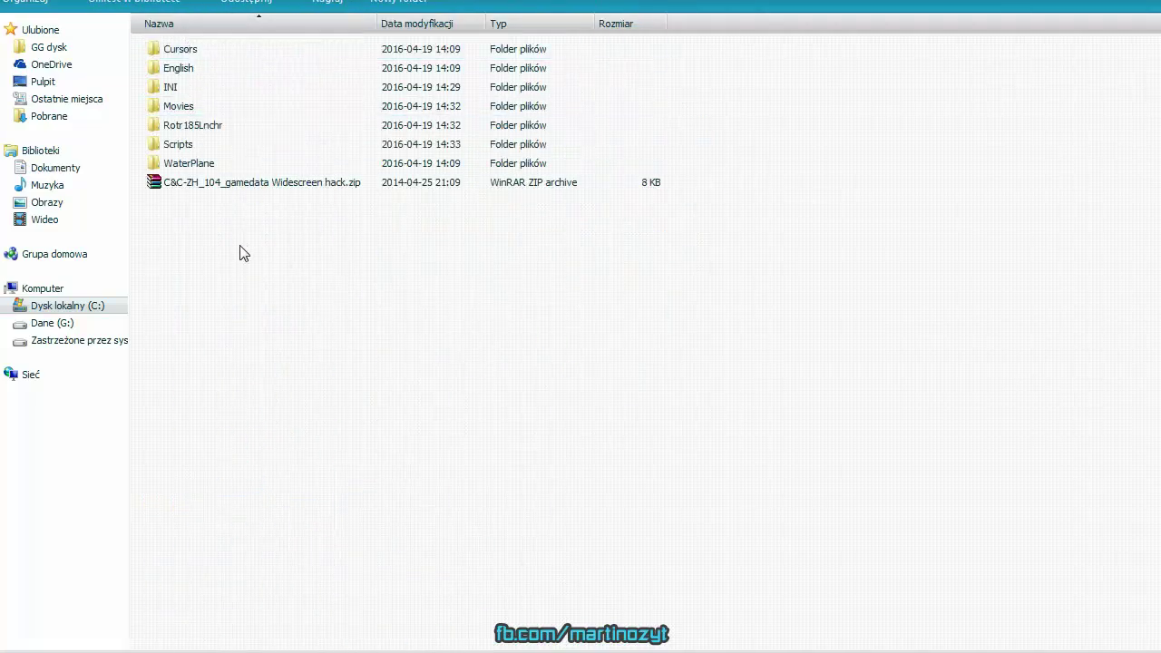
click(200, 181)
right_click(200, 181)
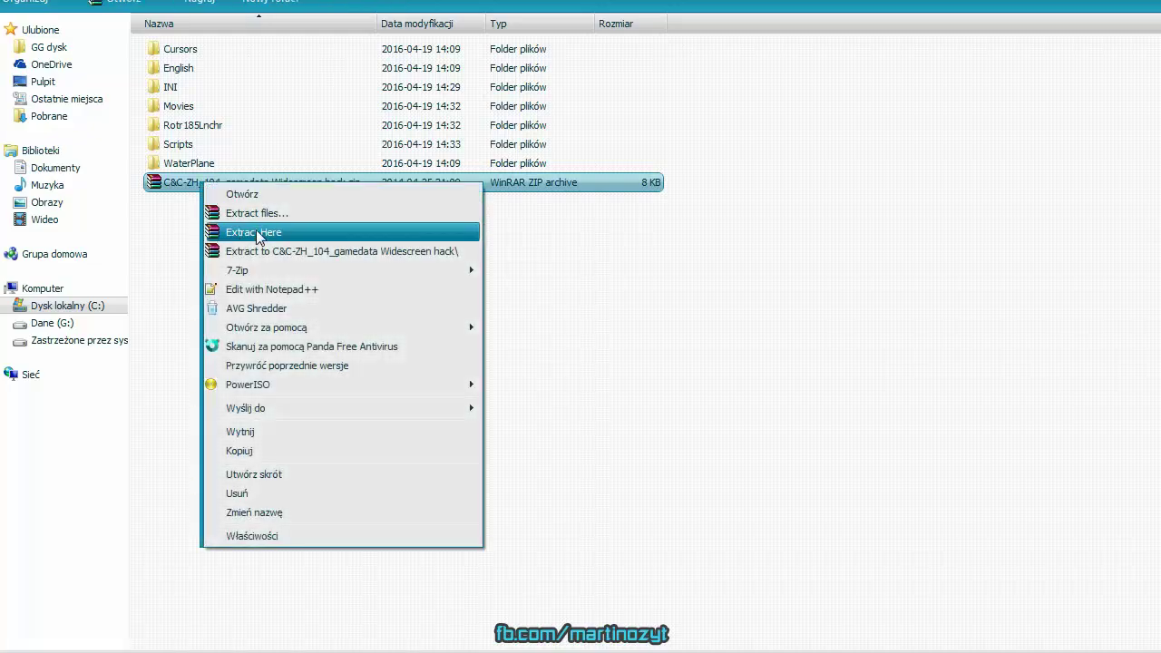
click(256, 232)
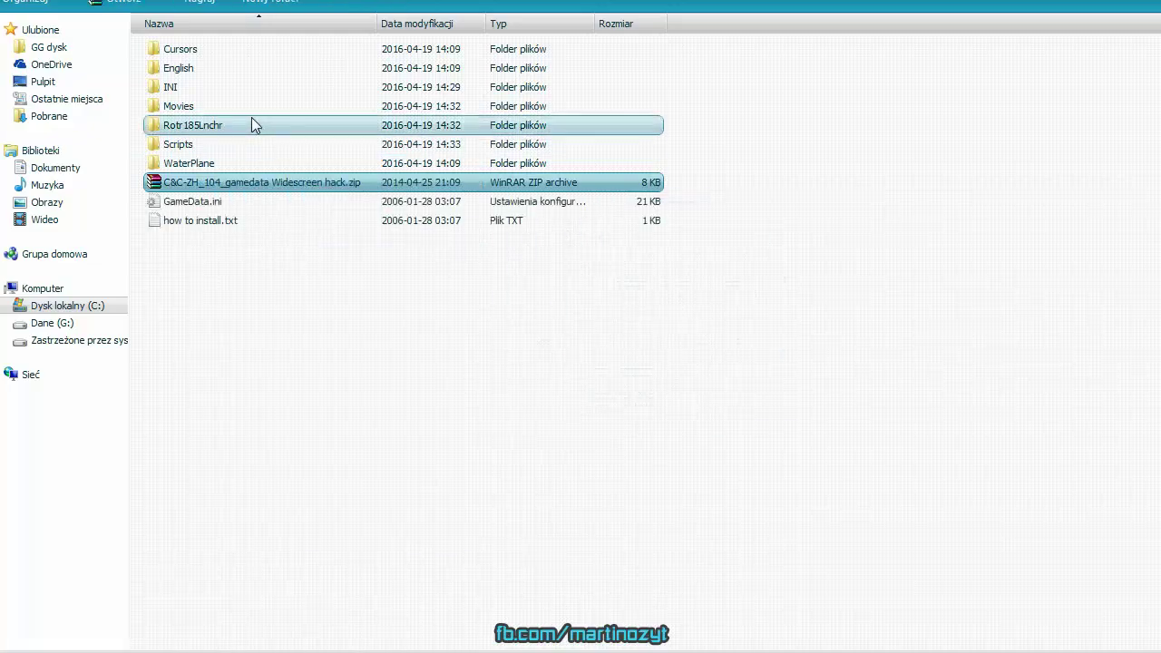
Place the extracted GameData.ini in the INI subfolder of Data
click(215, 203)
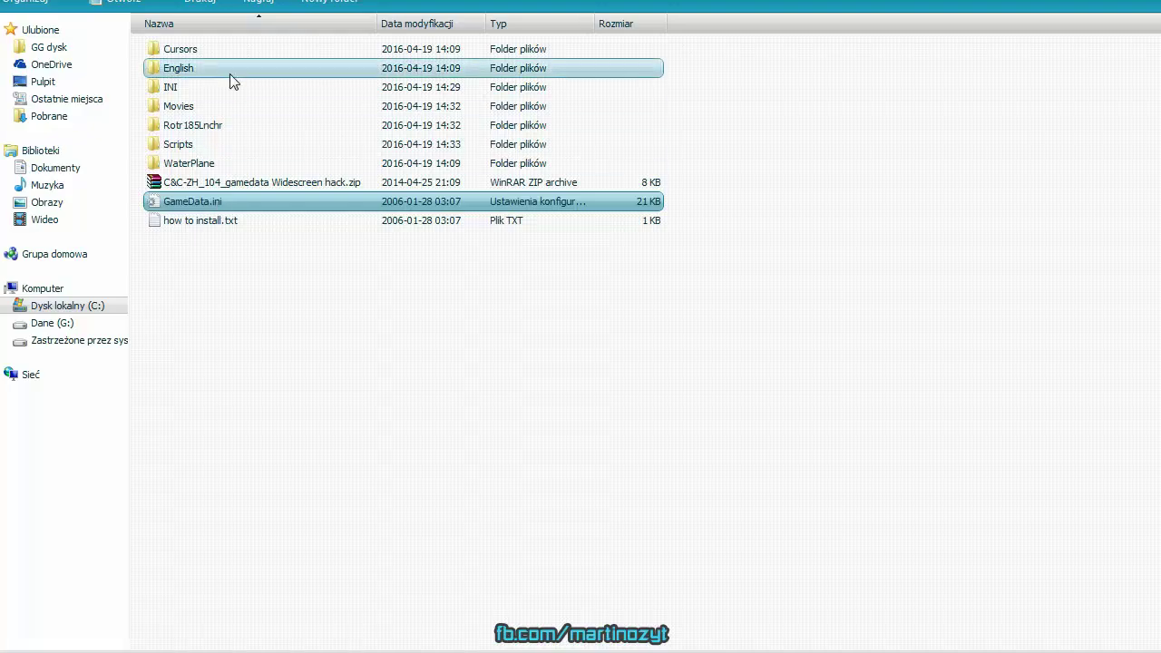
double_click(187, 87)
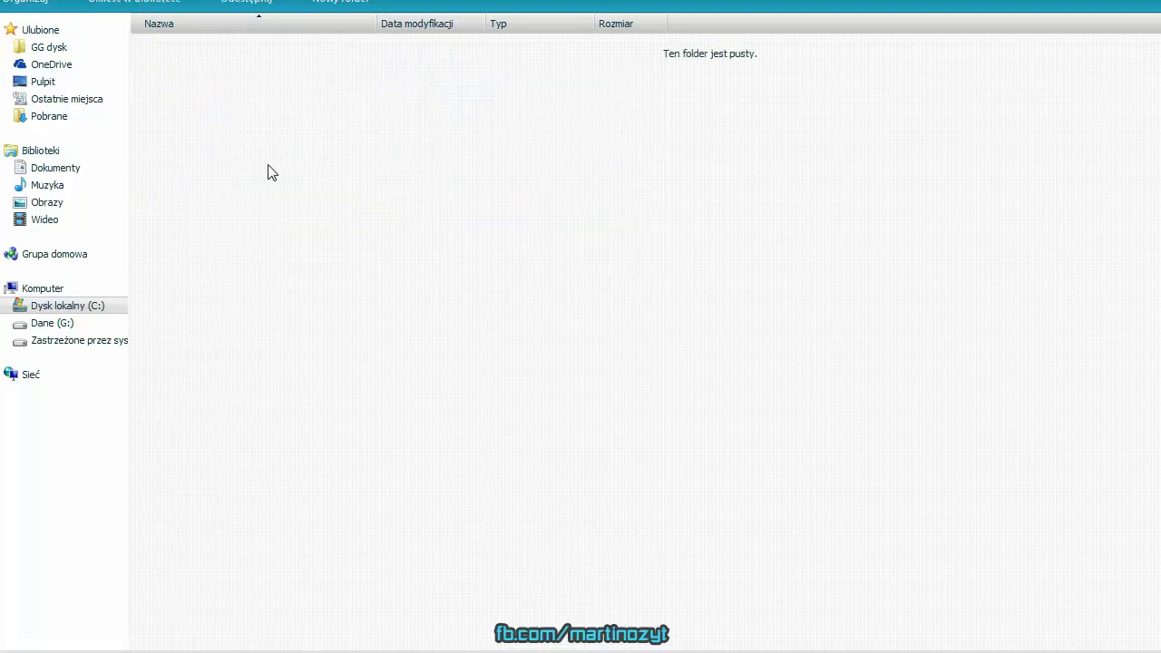
key(ctrl+v)
click(235, 134)
Open GameData.ini from the INI folder in Notepad++ and search it for "Camera"
right_click(211, 57)
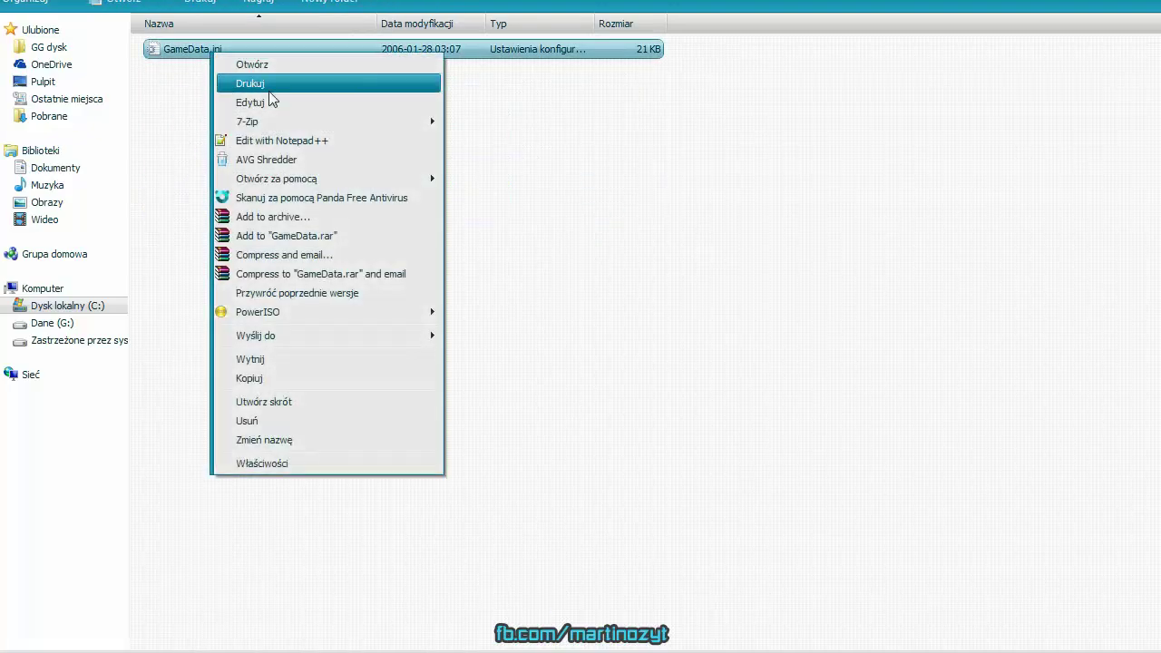
click(336, 141)
click(359, 235)
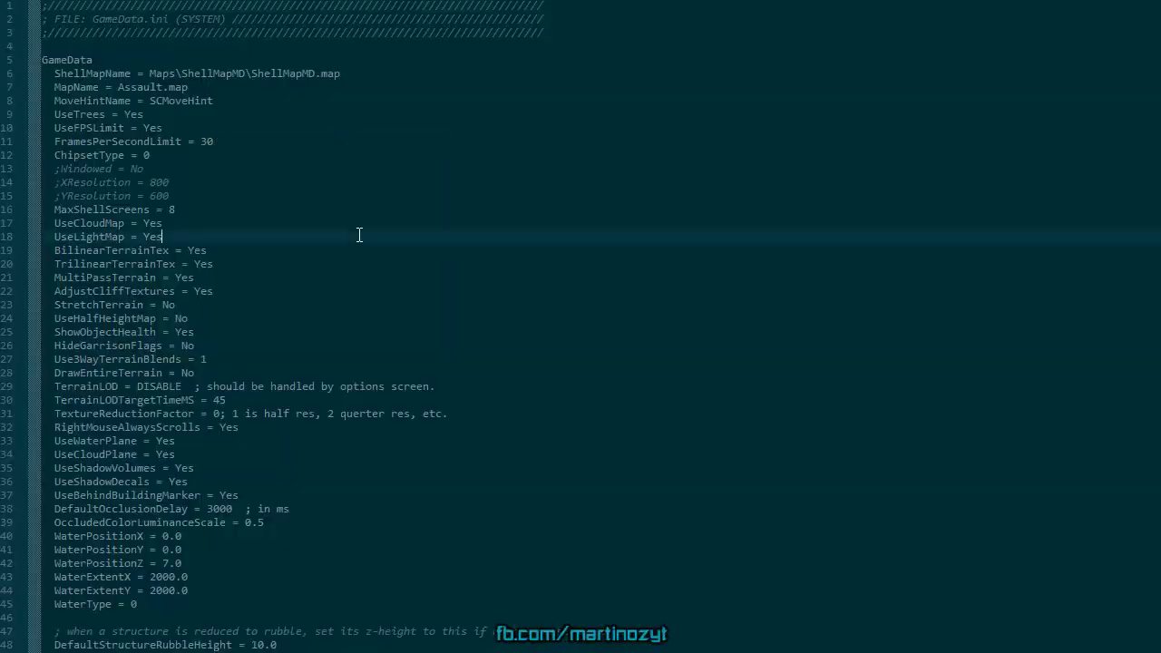
key(ctrl+f)
text(Camera)
key(Return)
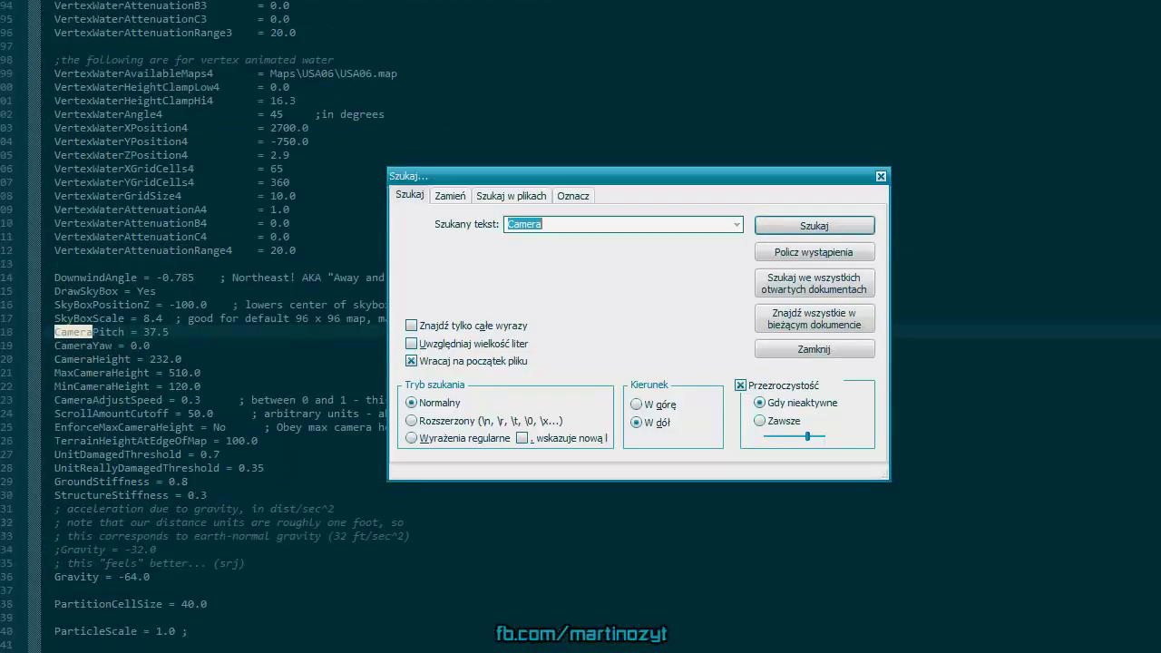
Go through the camera entries and set CameraHeight to 510.0 in GameData.ini
key(Return)
key(Return)
key(Return)
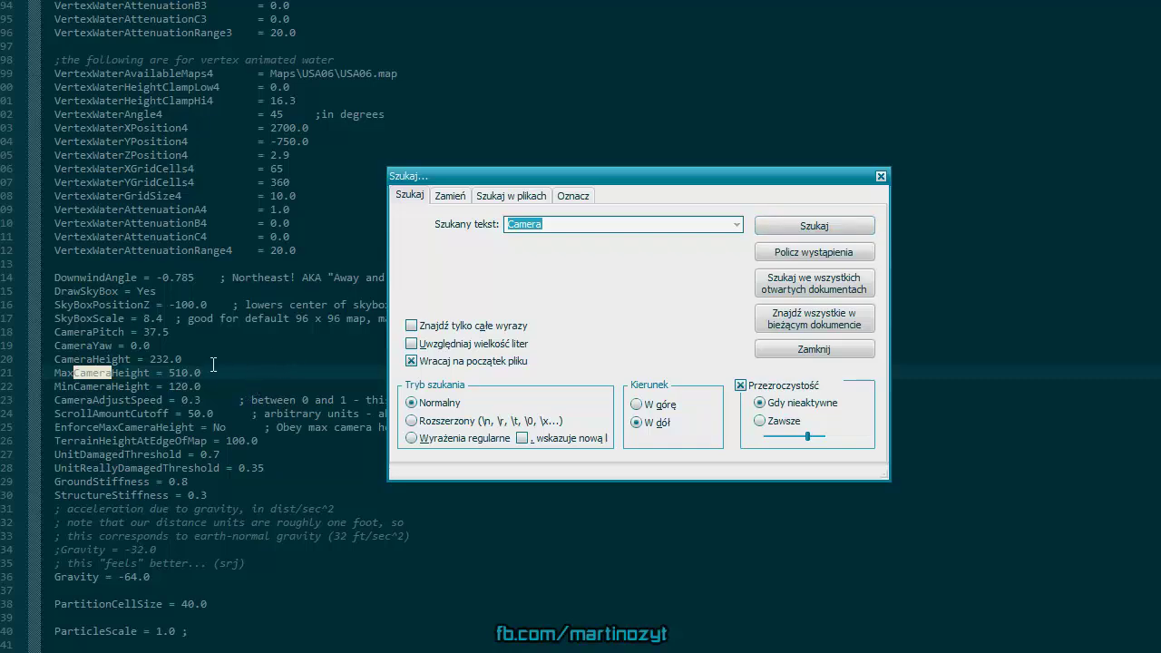
drag(184, 360, 149, 360)
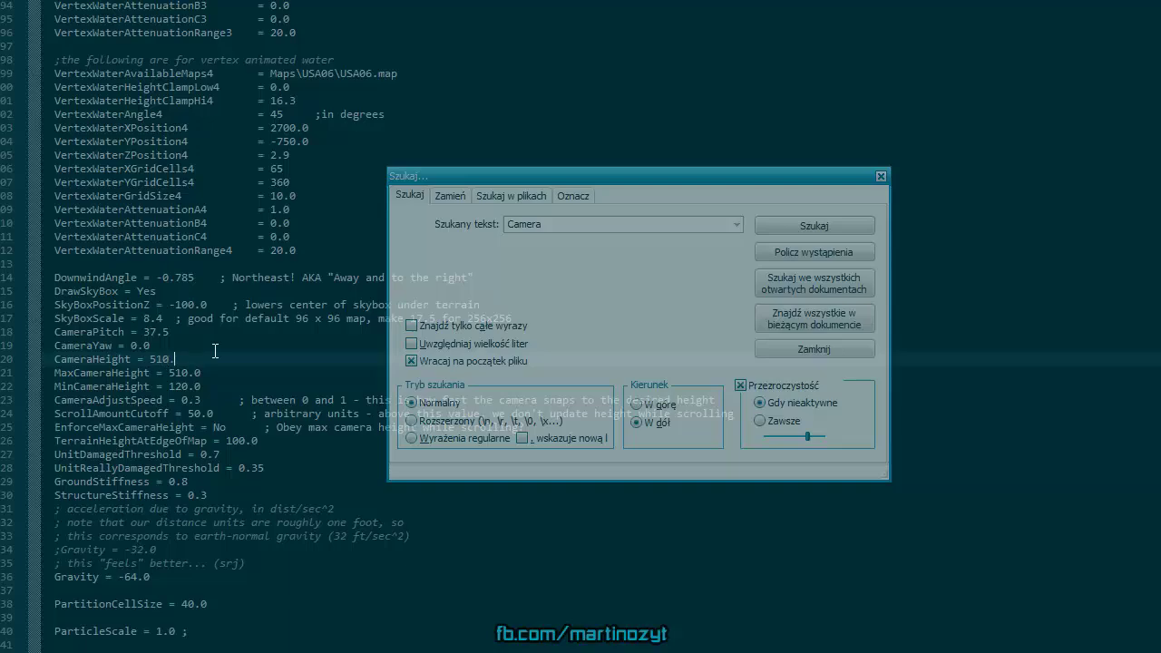
Step through the remaining occurrences of "Camera" in GameData.ini to check for other camera settings, and close the search
click(817, 213)
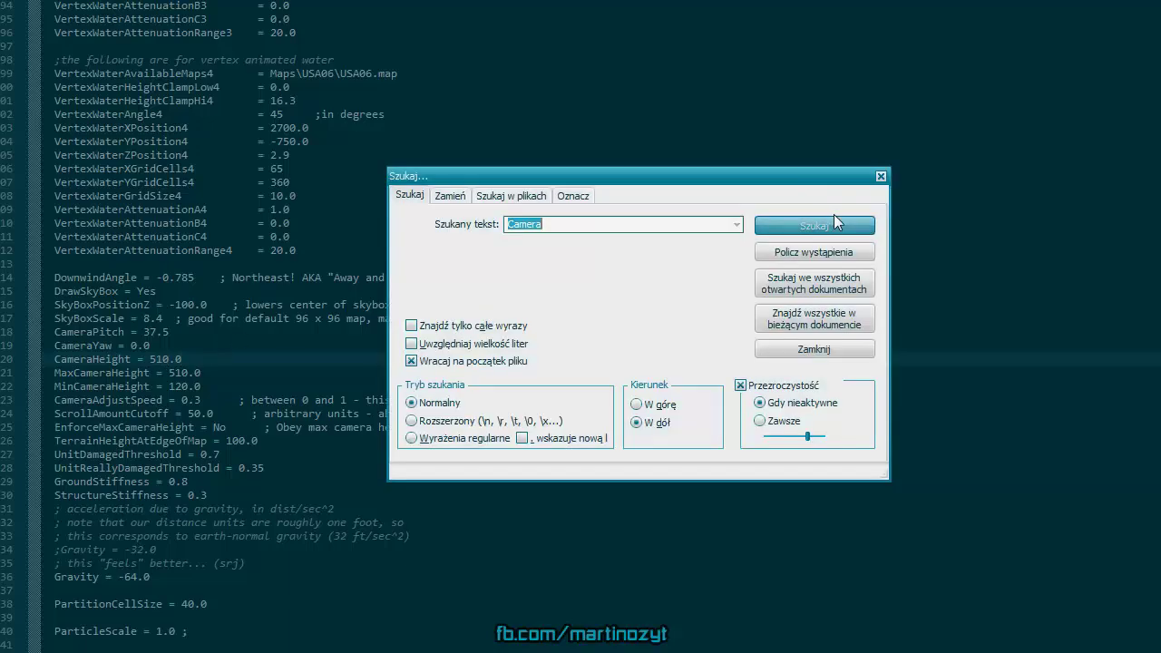
click(827, 227)
click(827, 227)
click(827, 227)
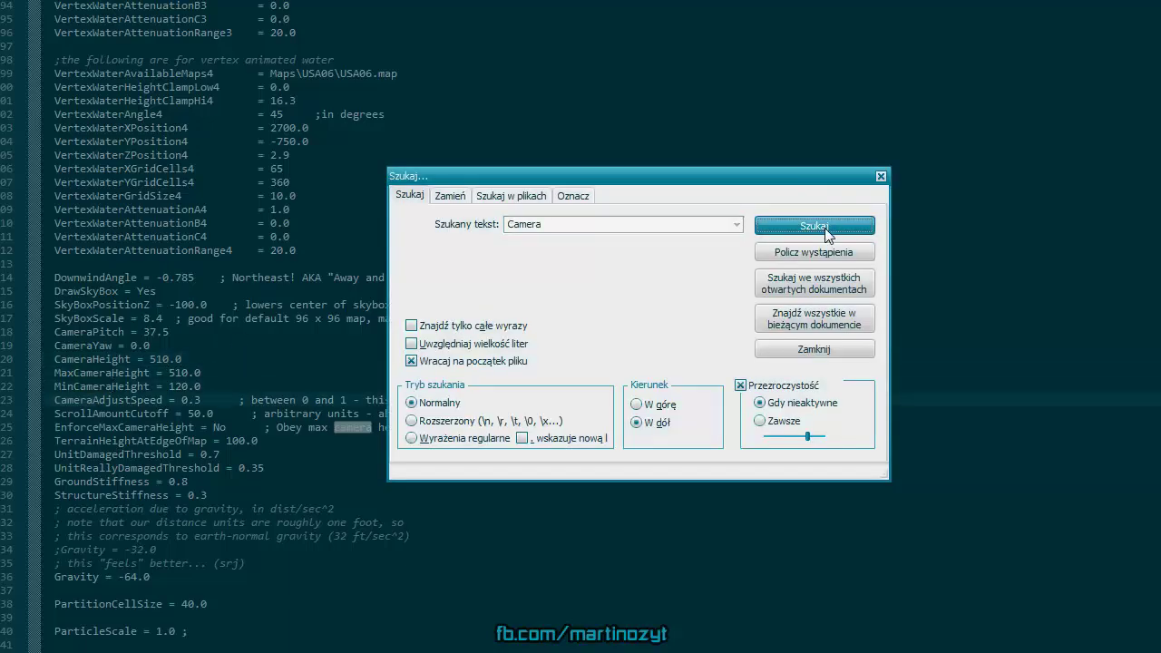
click(827, 227)
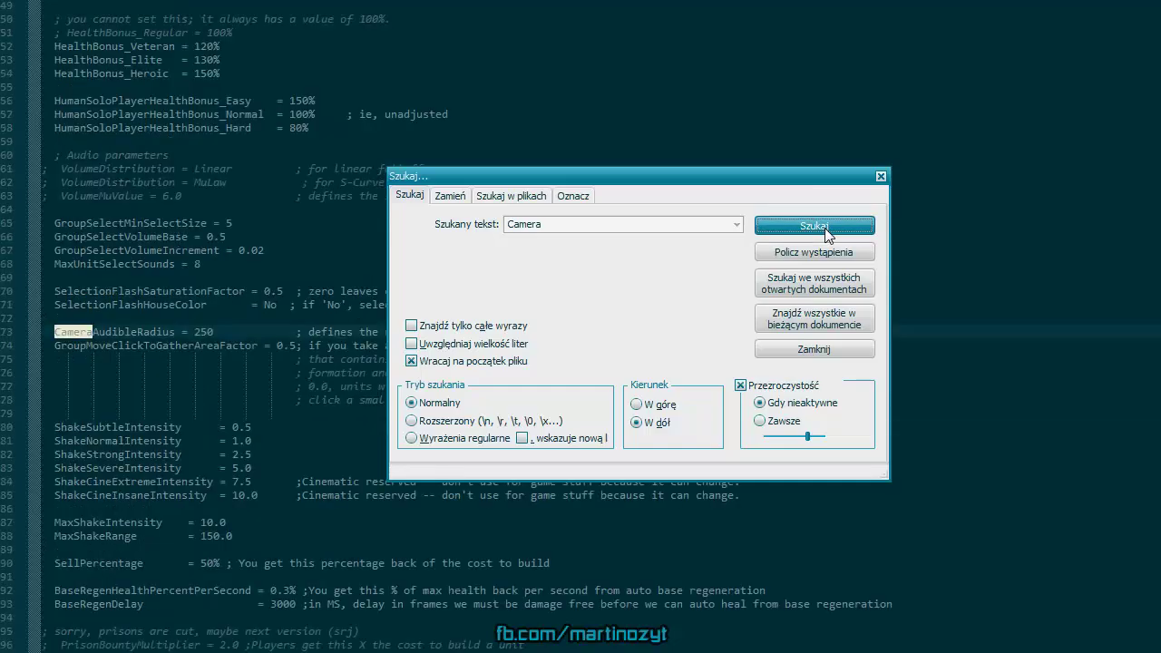
click(827, 227)
click(824, 232)
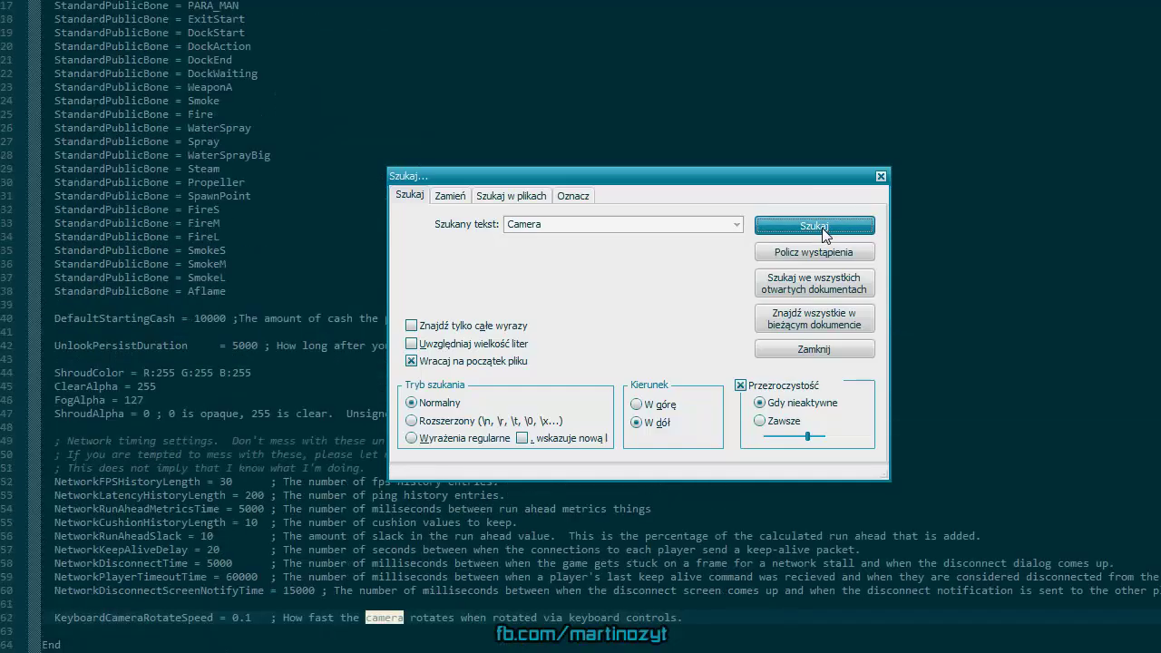
click(879, 176)
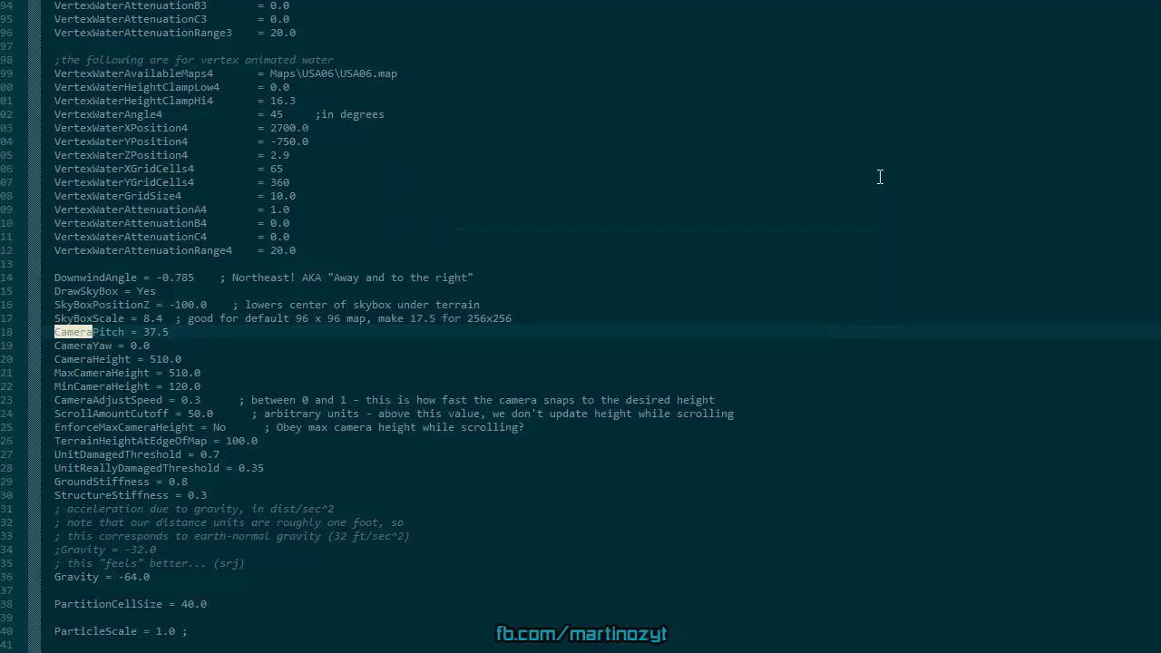
Save the edited GameData.ini, close the editor and return to the main game folder
click(762, 189)
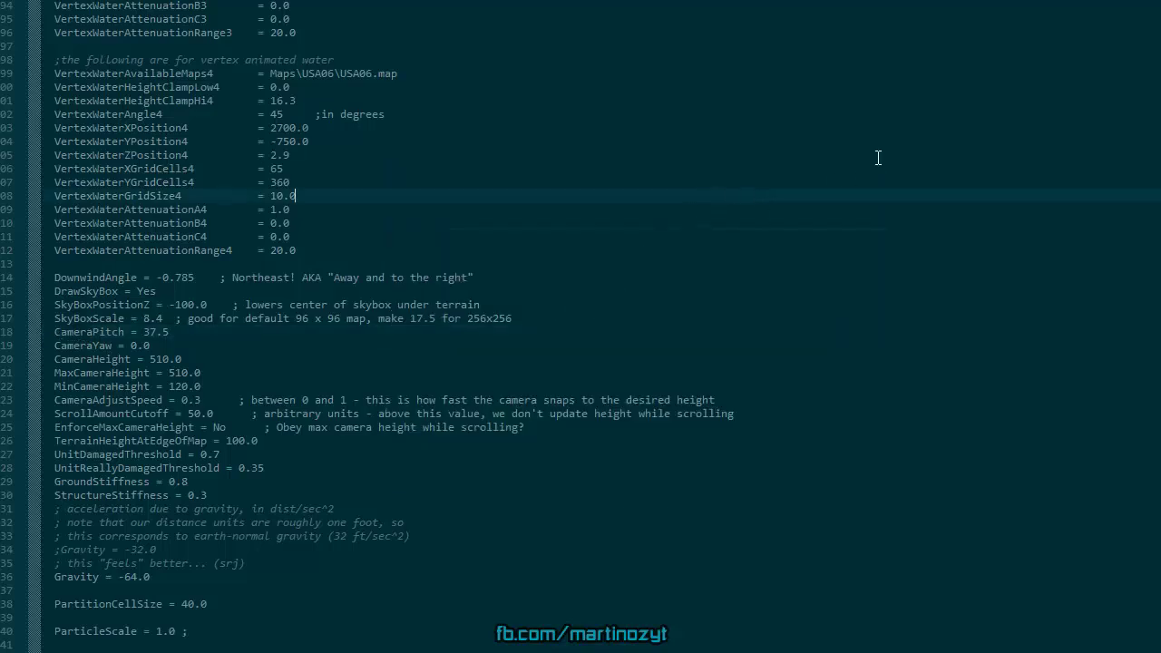
key(alt+F4)
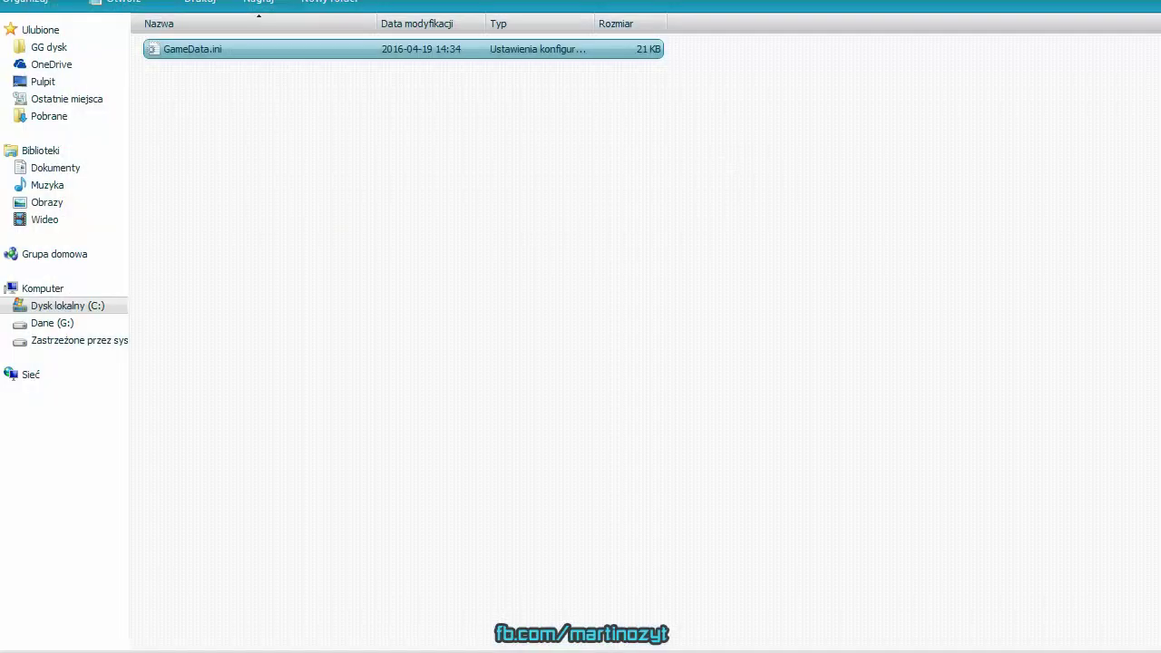
key(BackSpace)
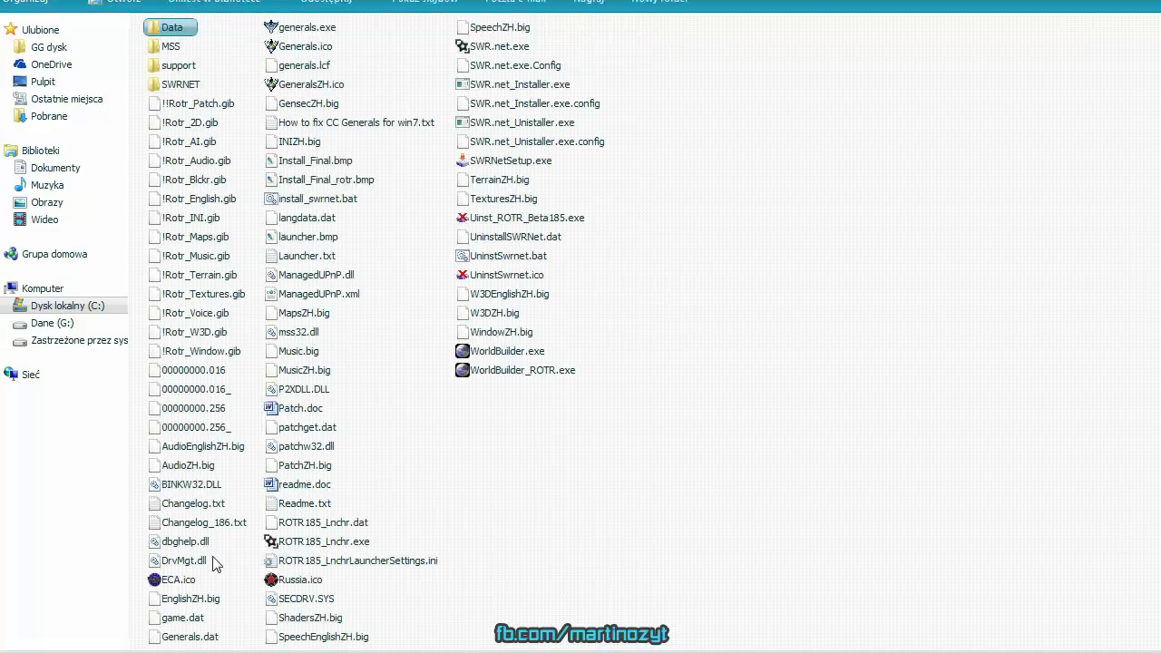
Launch the mod through ROTR185_Lnchr.exe and start a skirmish with the existing setup to check the camera height
double_click(341, 542)
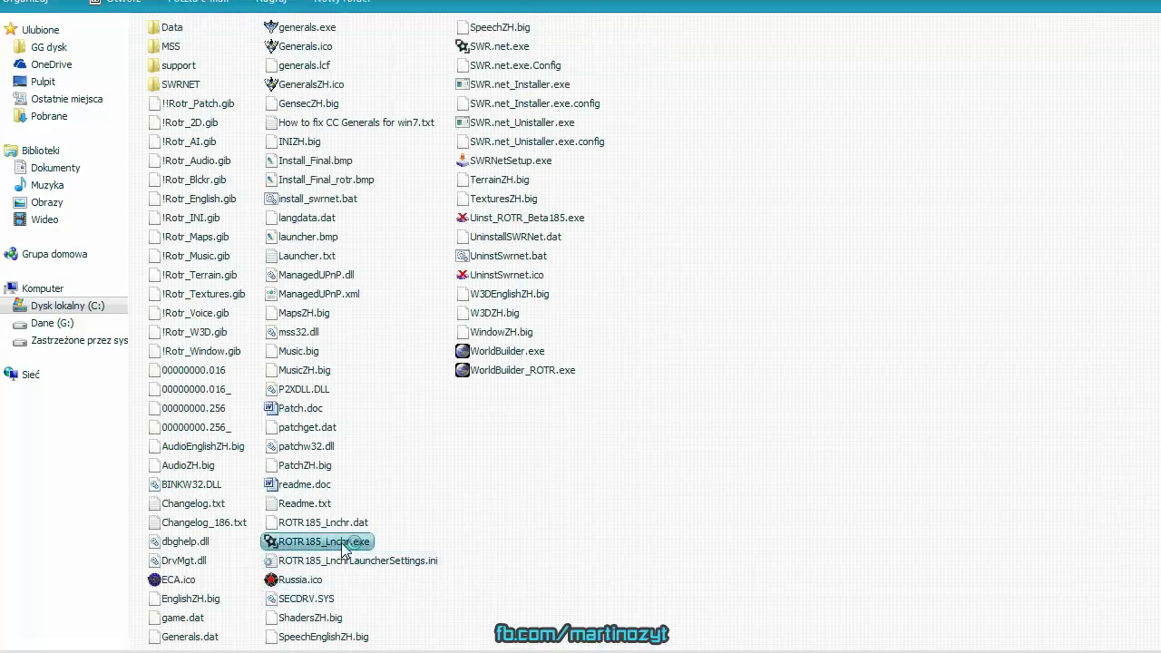
click(638, 260)
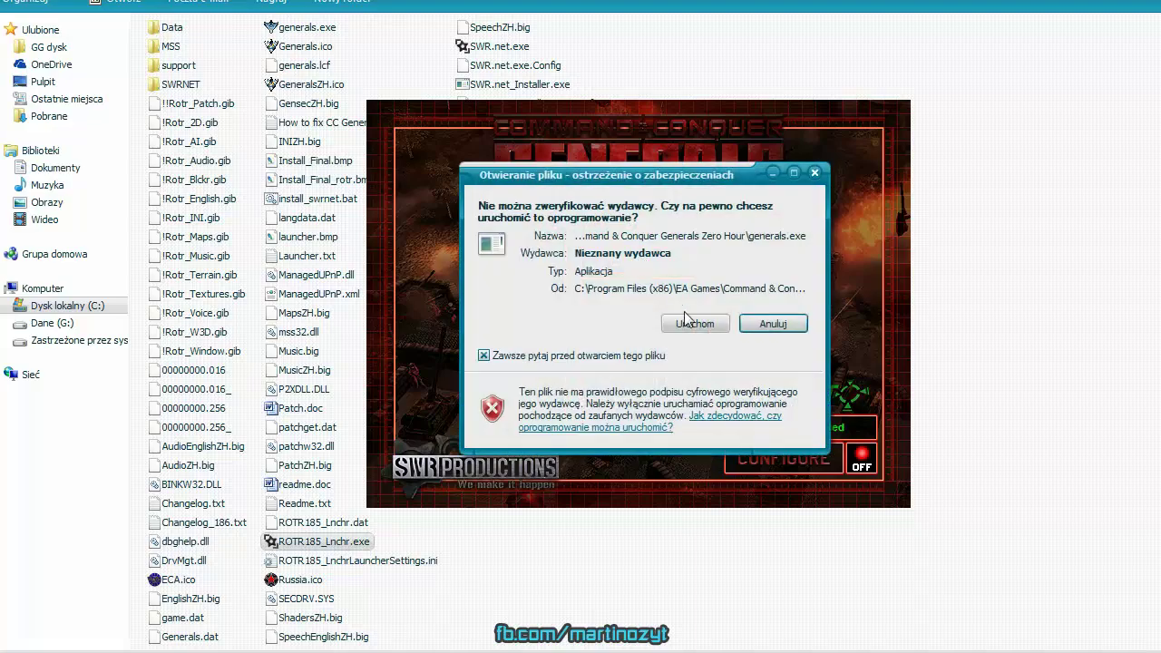
click(696, 325)
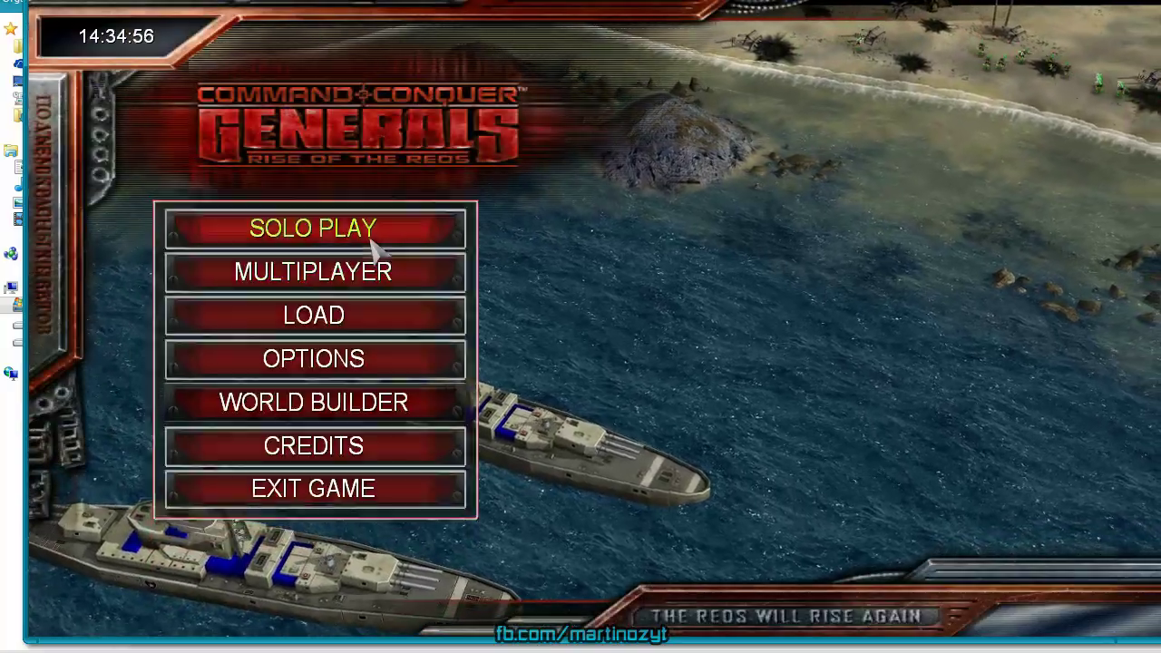
click(374, 234)
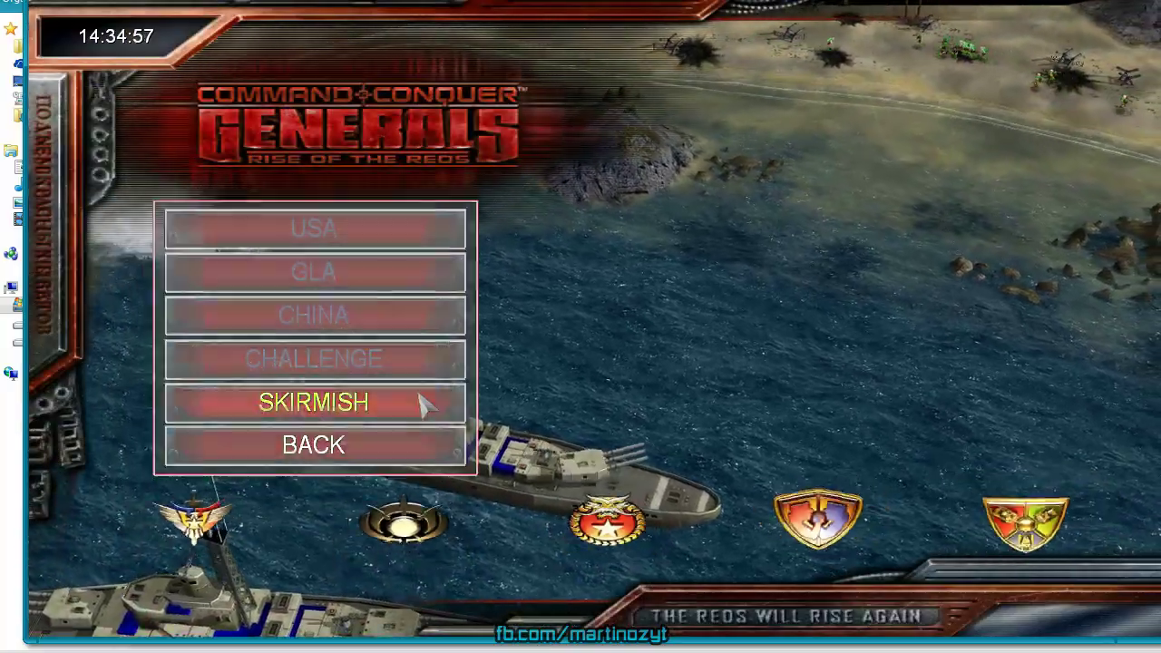
click(420, 407)
click(375, 557)
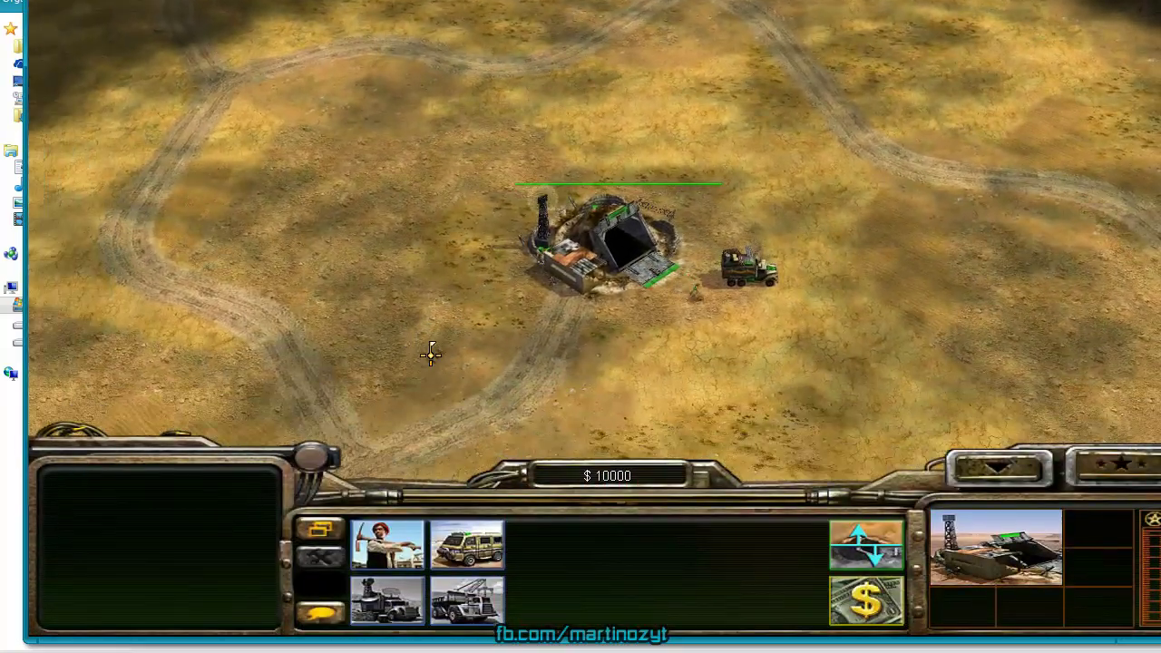
Leave the skirmish match and exit the game to return to the game folder
click(432, 356)
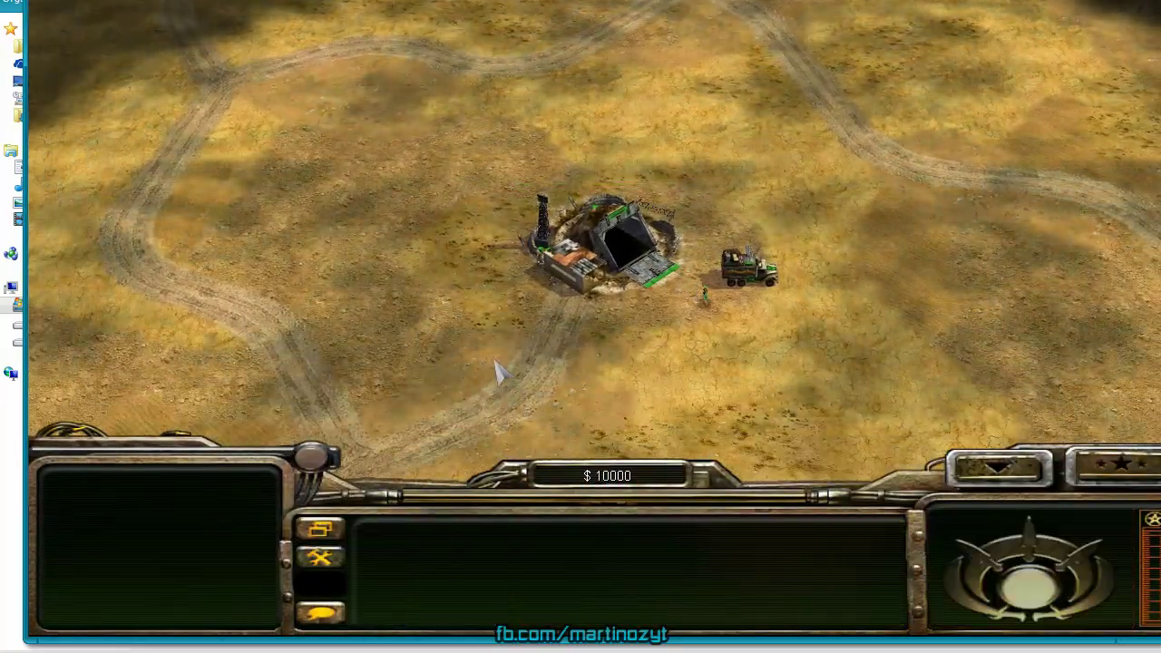
click(554, 362)
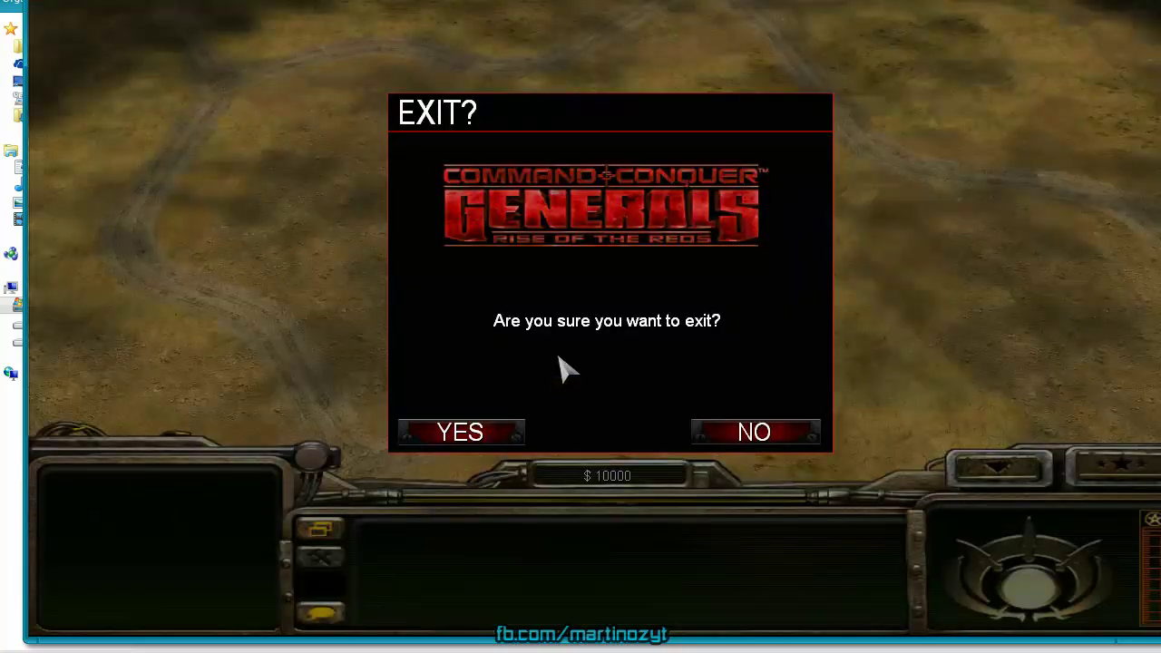
click(480, 433)
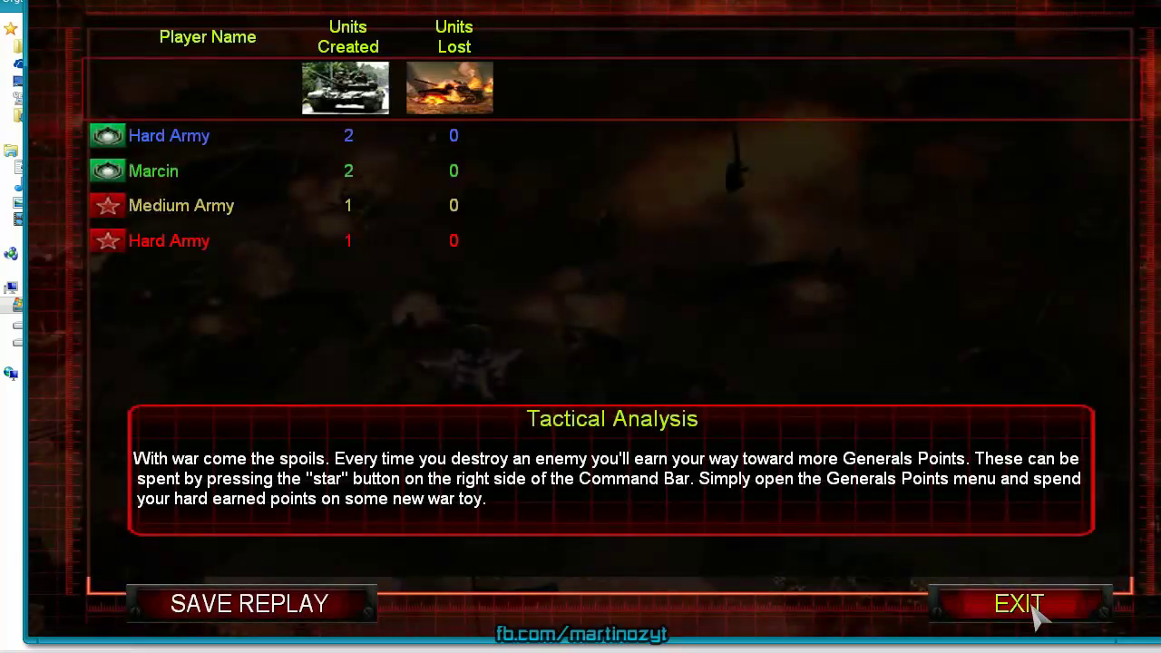
click(1022, 604)
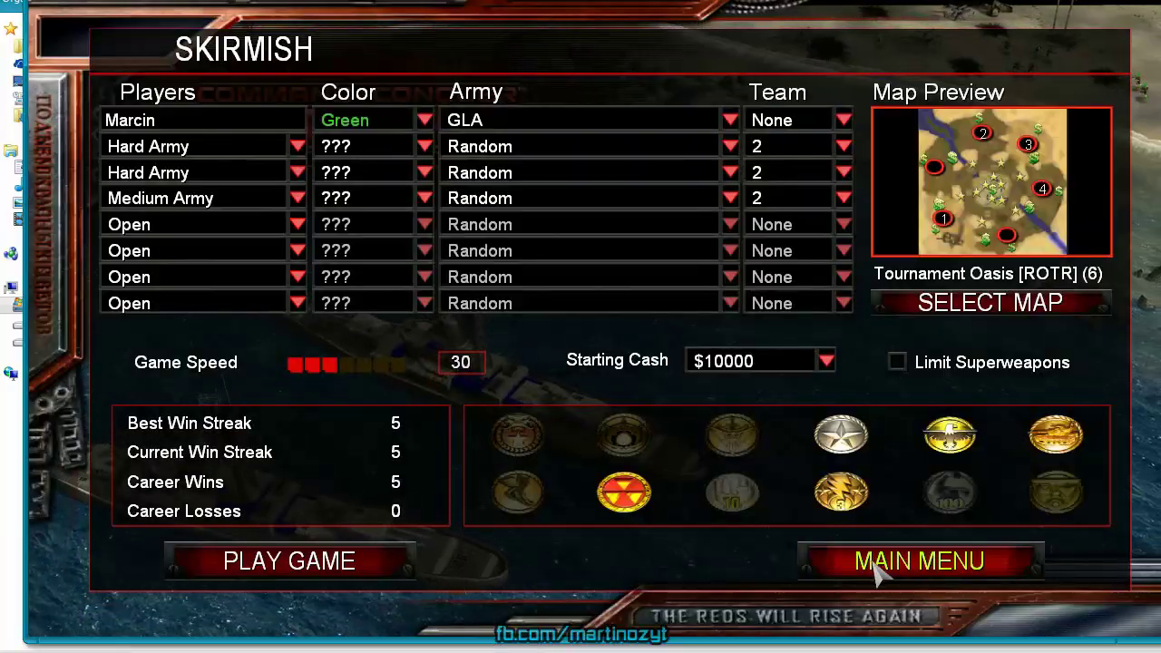
click(876, 560)
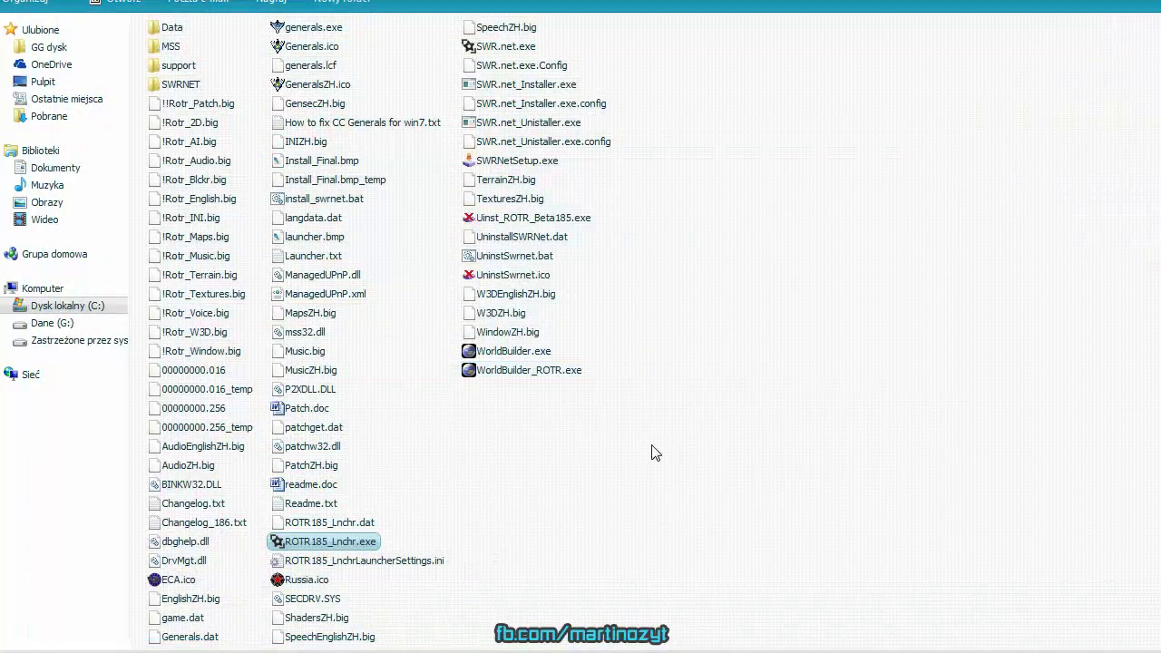
Move WidescreenROTR.rar from the parent folder into the Command & Conquer Generals Zero Hour folder and extract it there
key(BackSpace)
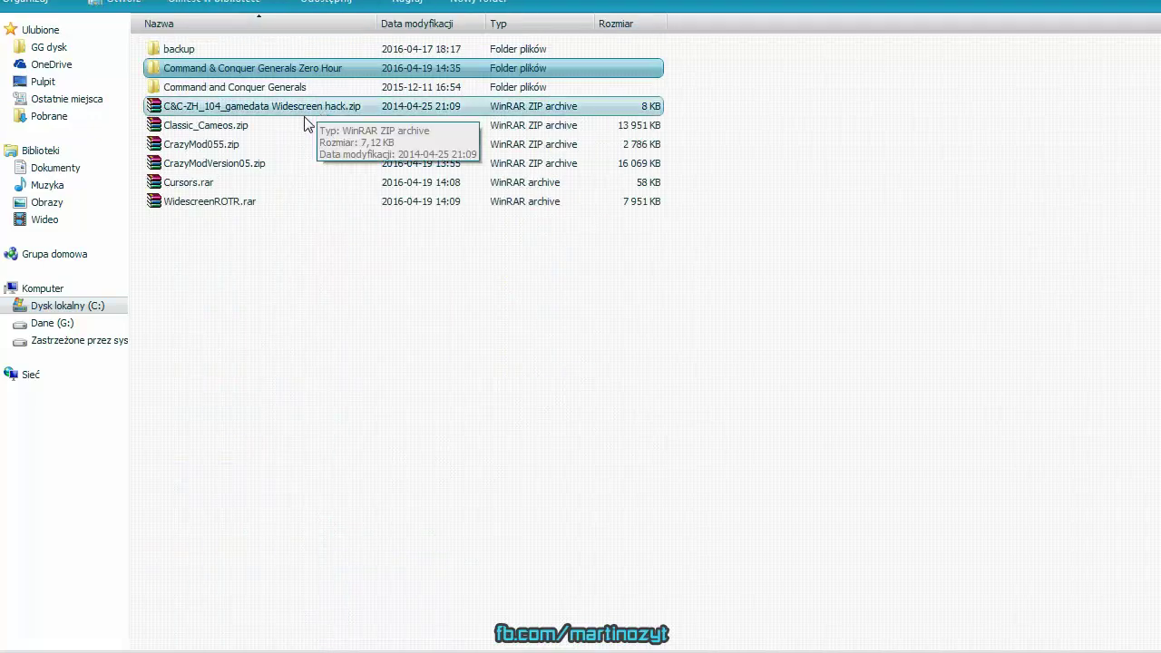
click(220, 208)
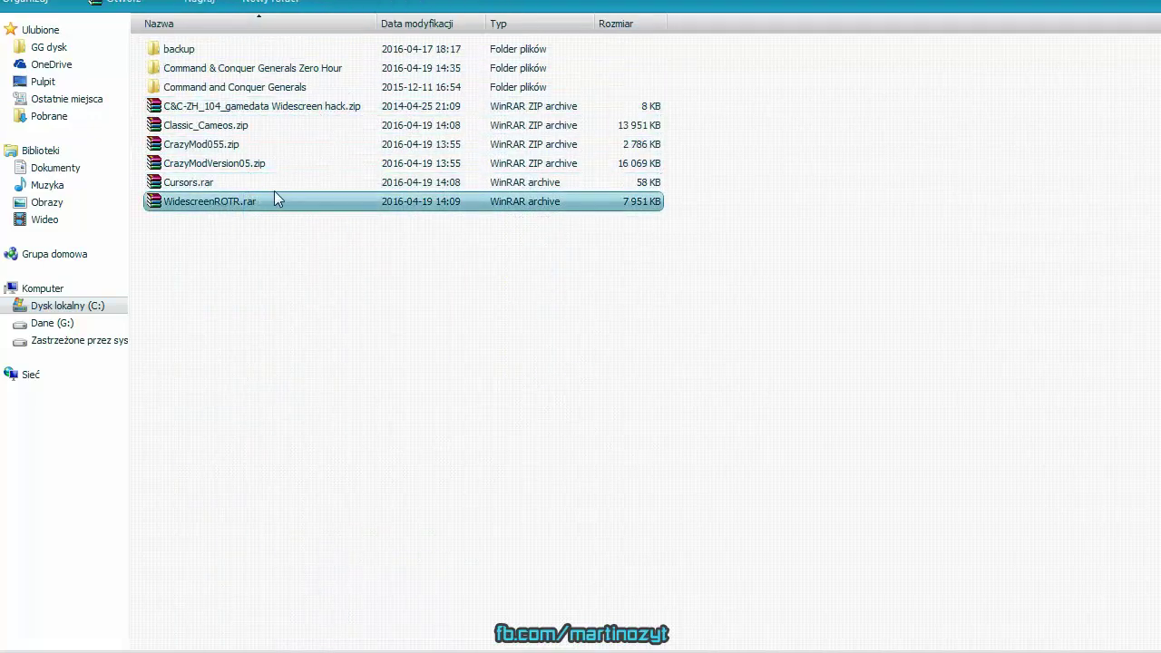
key(ctrl+x)
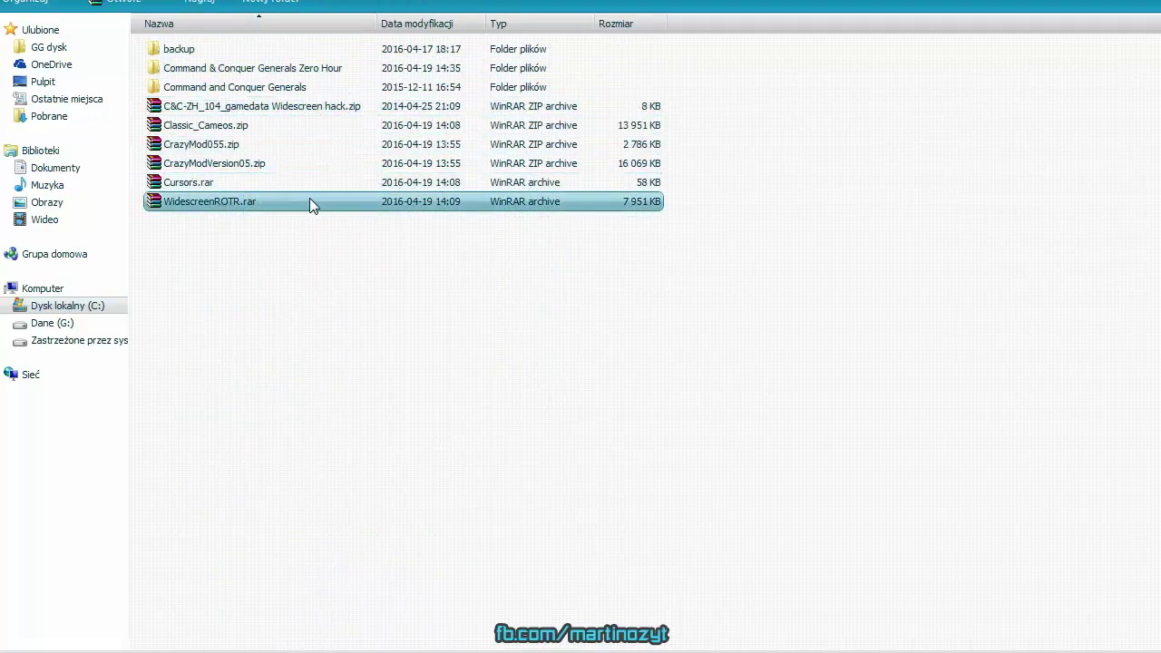
click(275, 70)
double_click(276, 68)
key(ctrl+v)
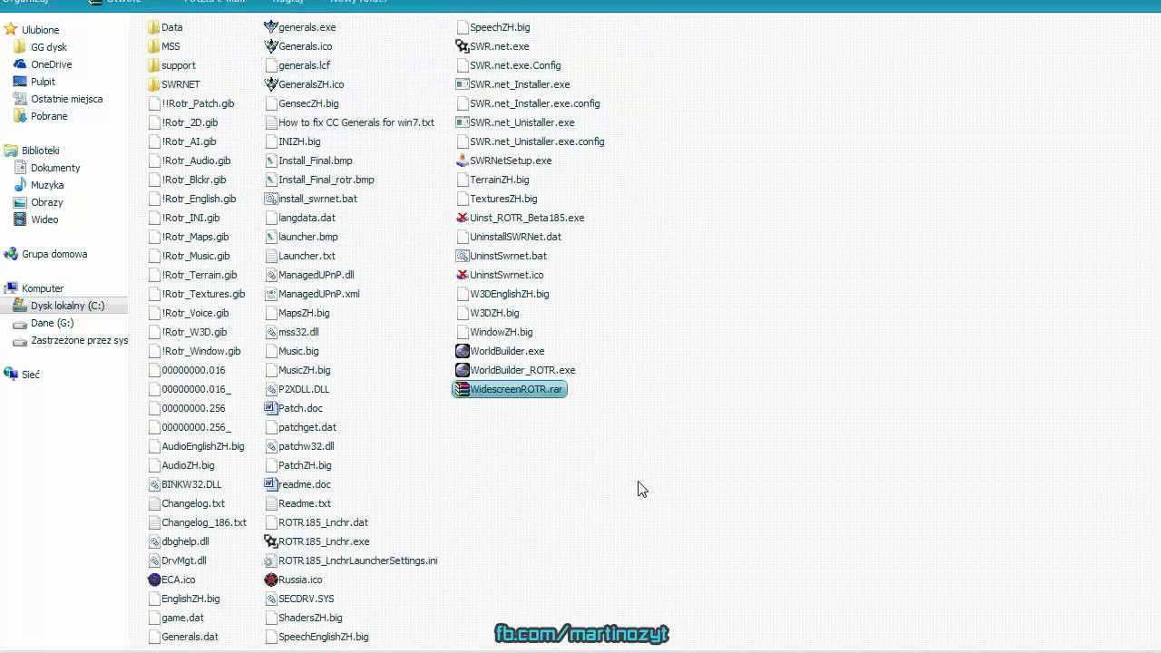
right_click(533, 392)
click(585, 76)
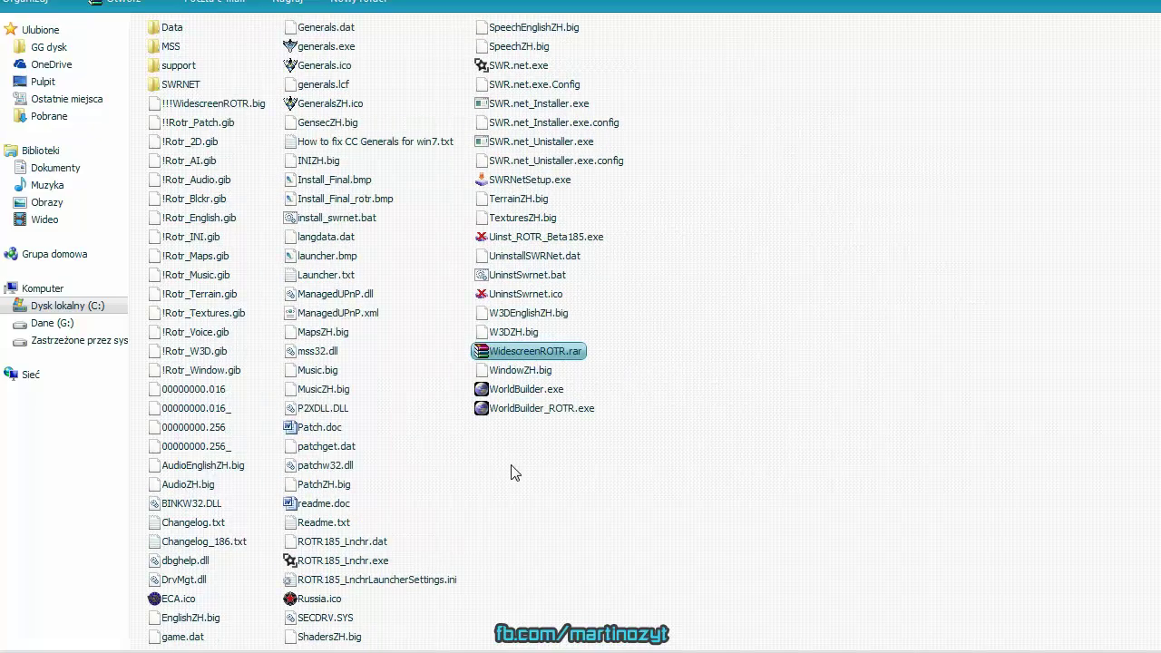
Relaunch the mod through ROTR185_Lnchr.exe and start another skirmish to check the widescreen control bar
click(531, 422)
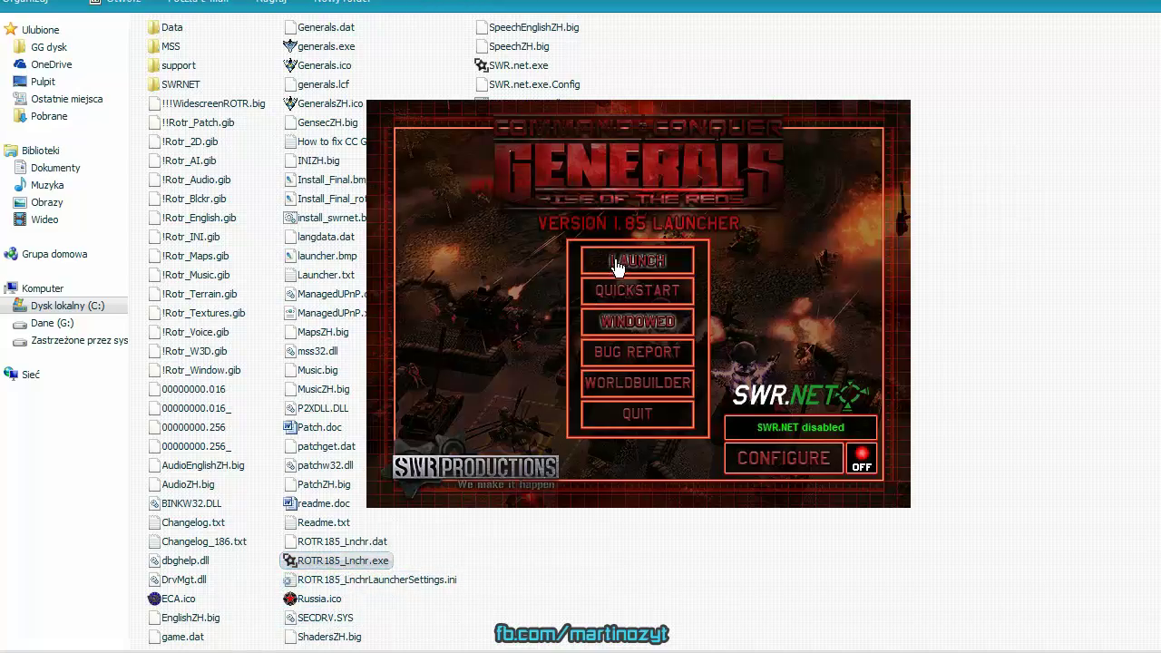
click(614, 266)
click(700, 321)
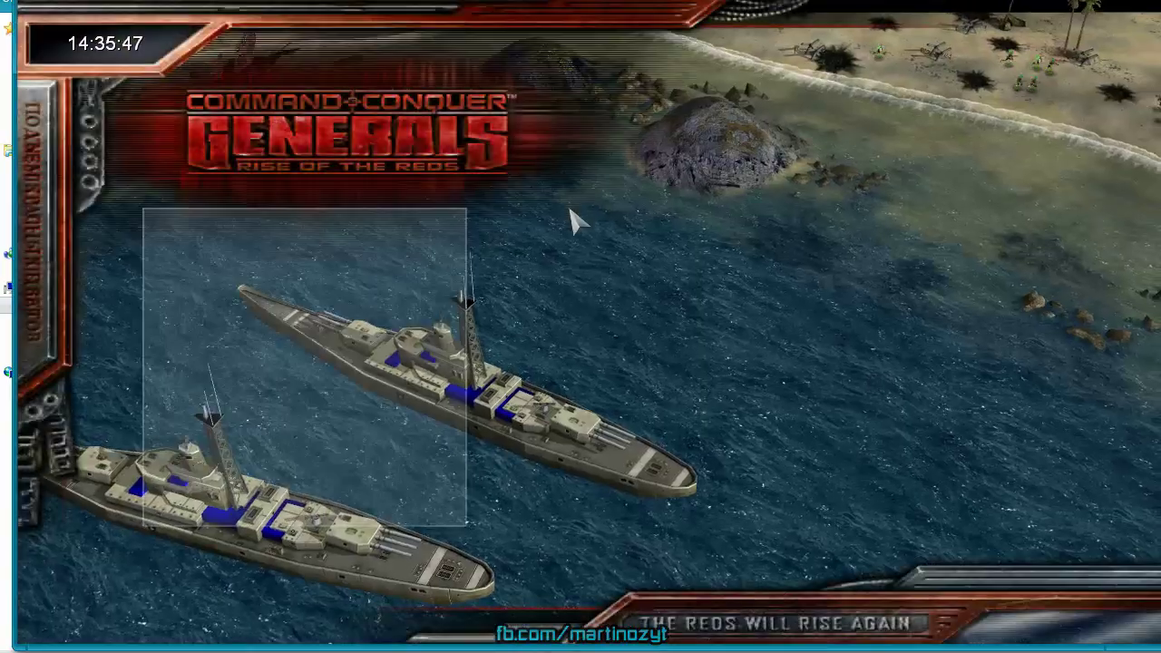
click(381, 322)
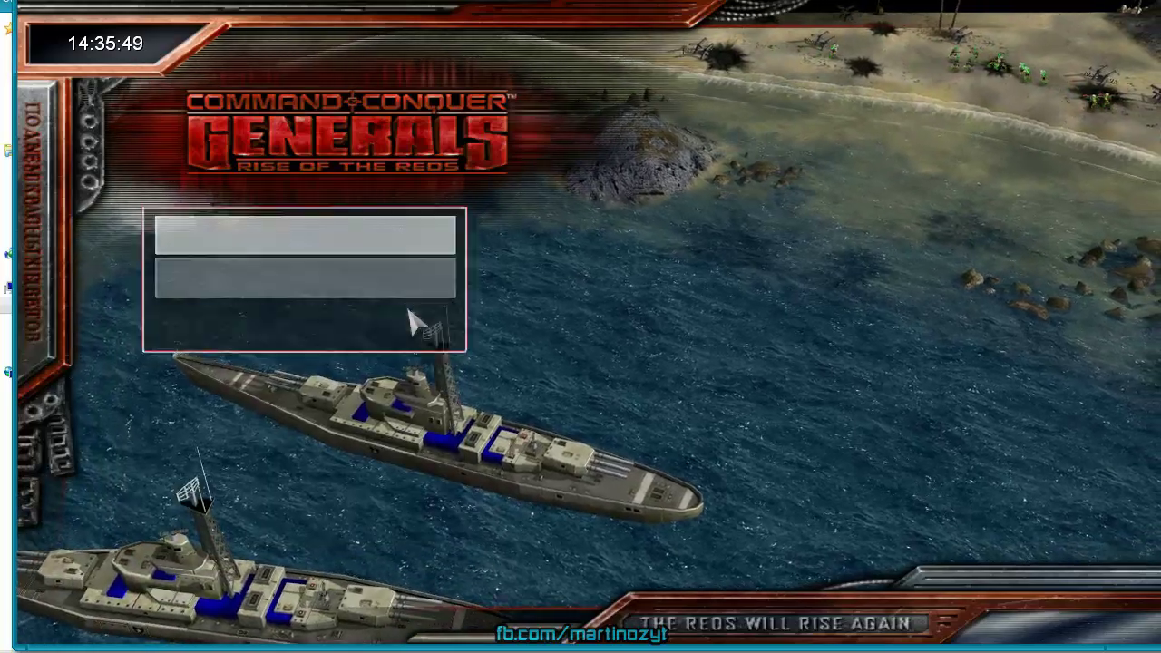
click(326, 332)
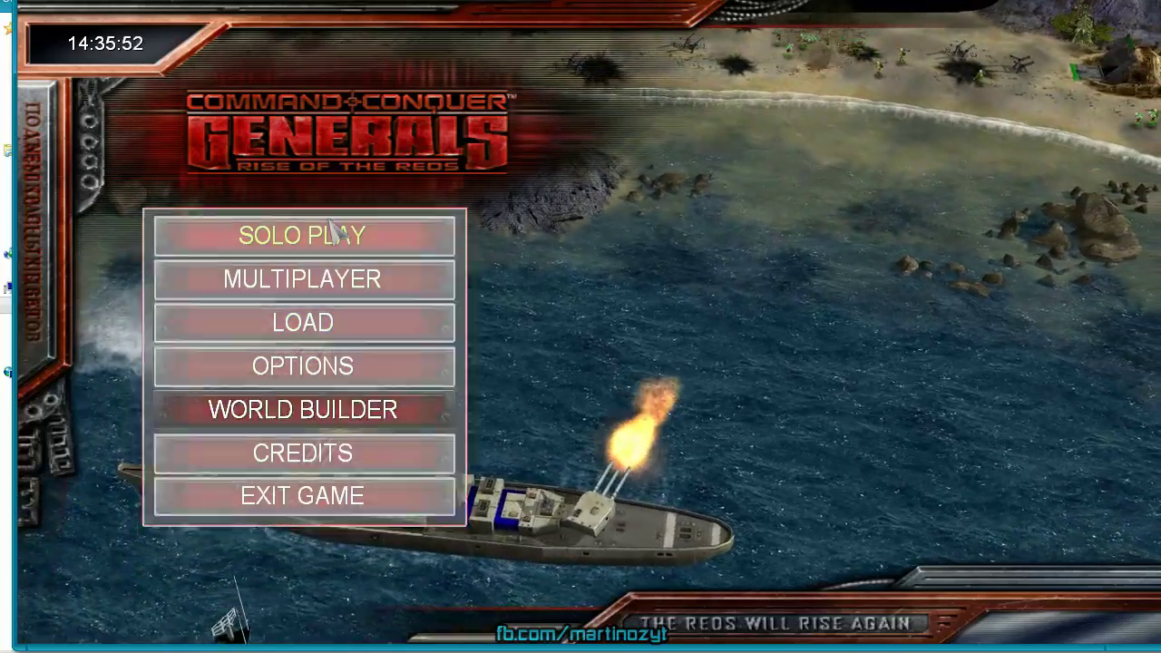
click(301, 236)
click(317, 415)
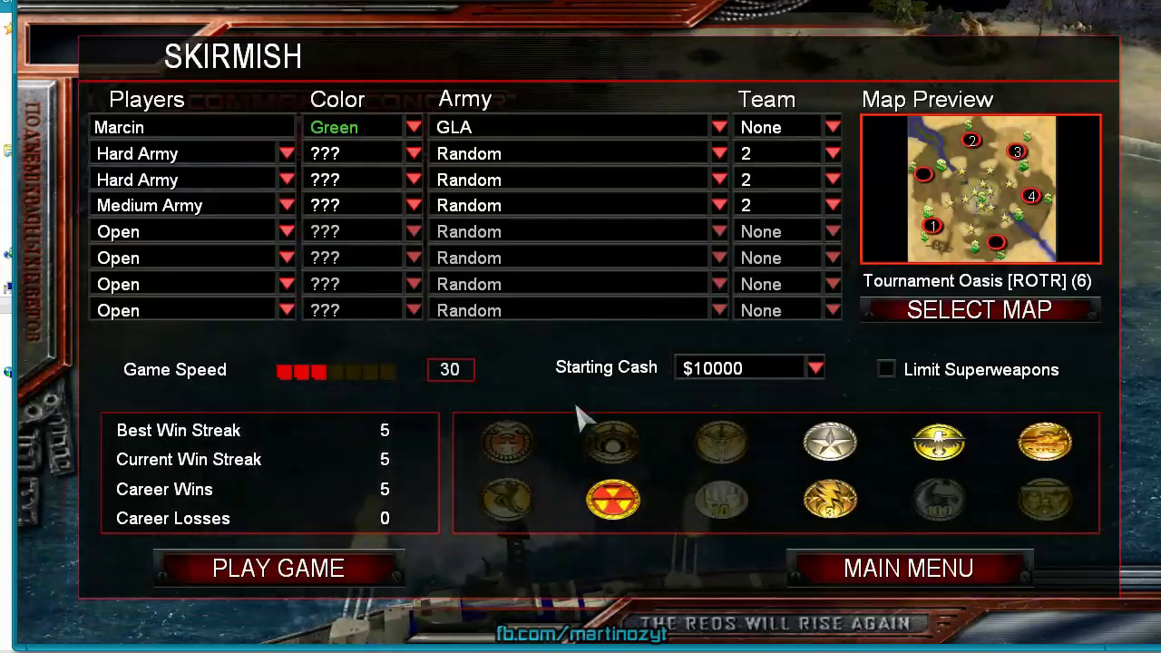
click(331, 567)
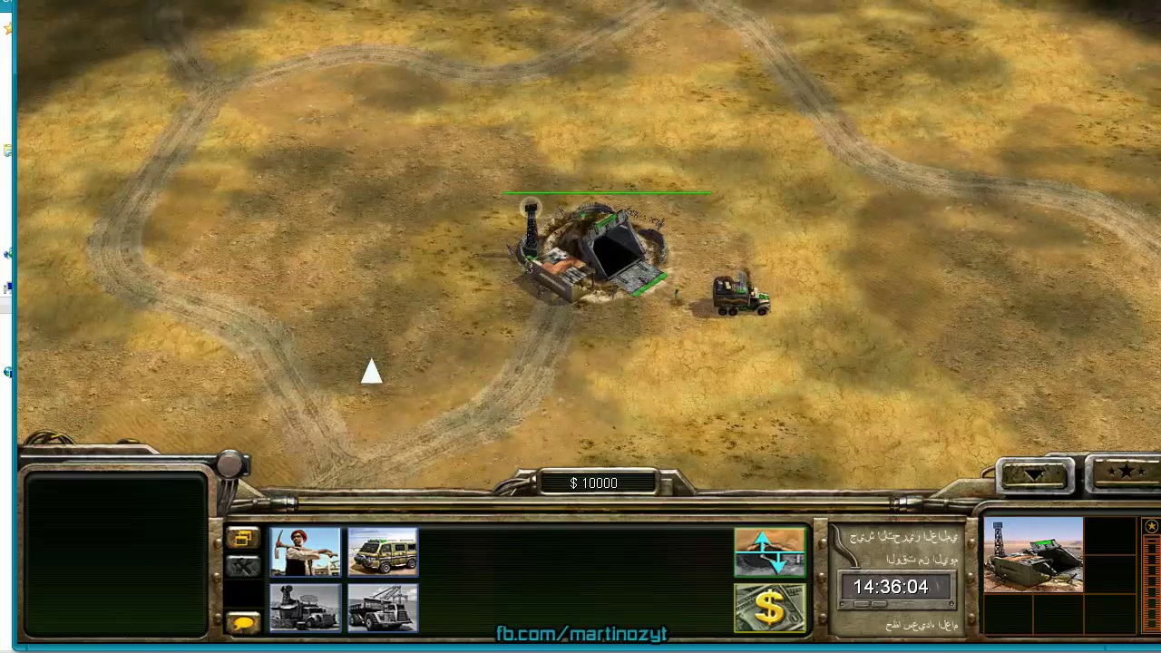
Quit the widescreen test match, skip its score screen and close the game
key(Escape)
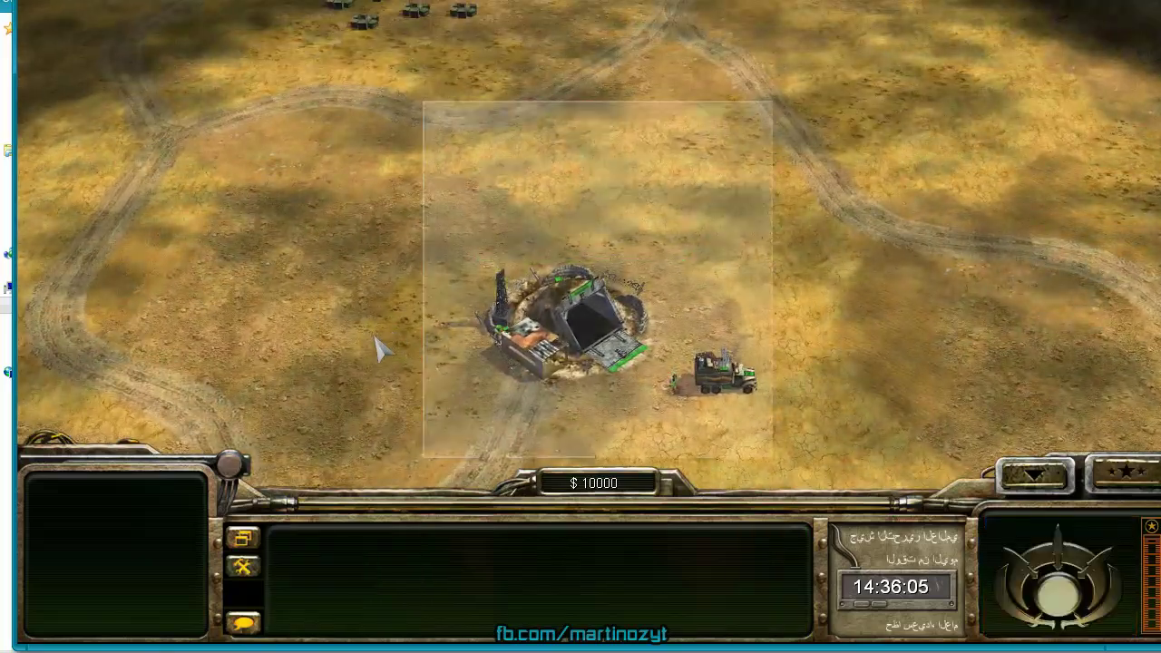
click(571, 371)
click(456, 448)
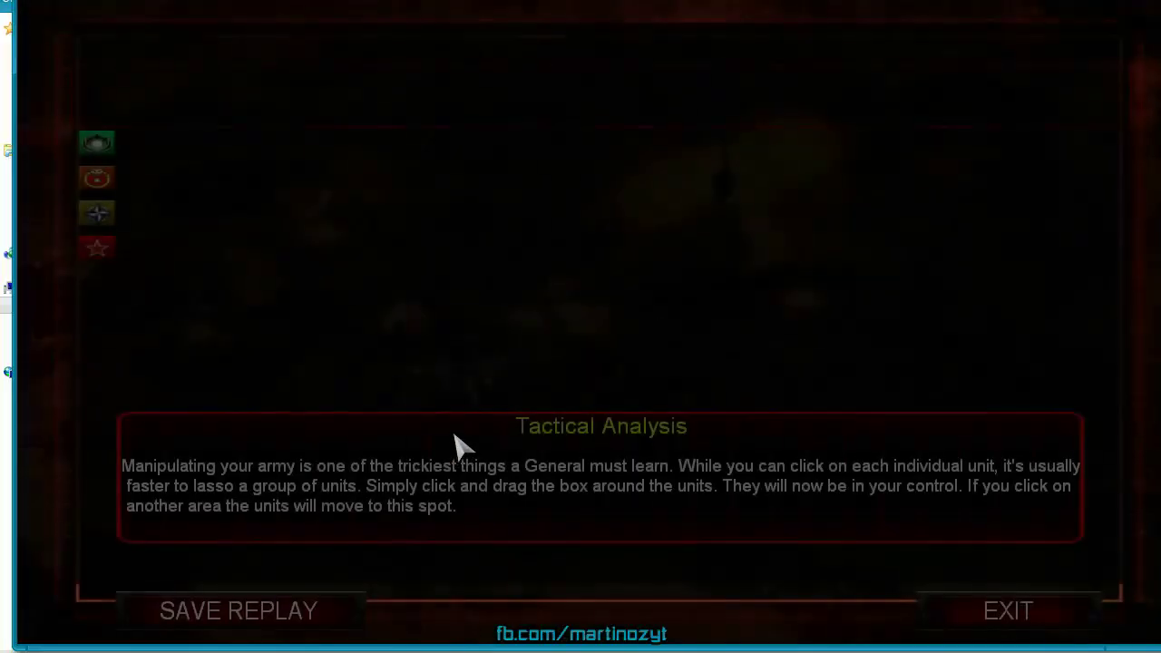
click(964, 603)
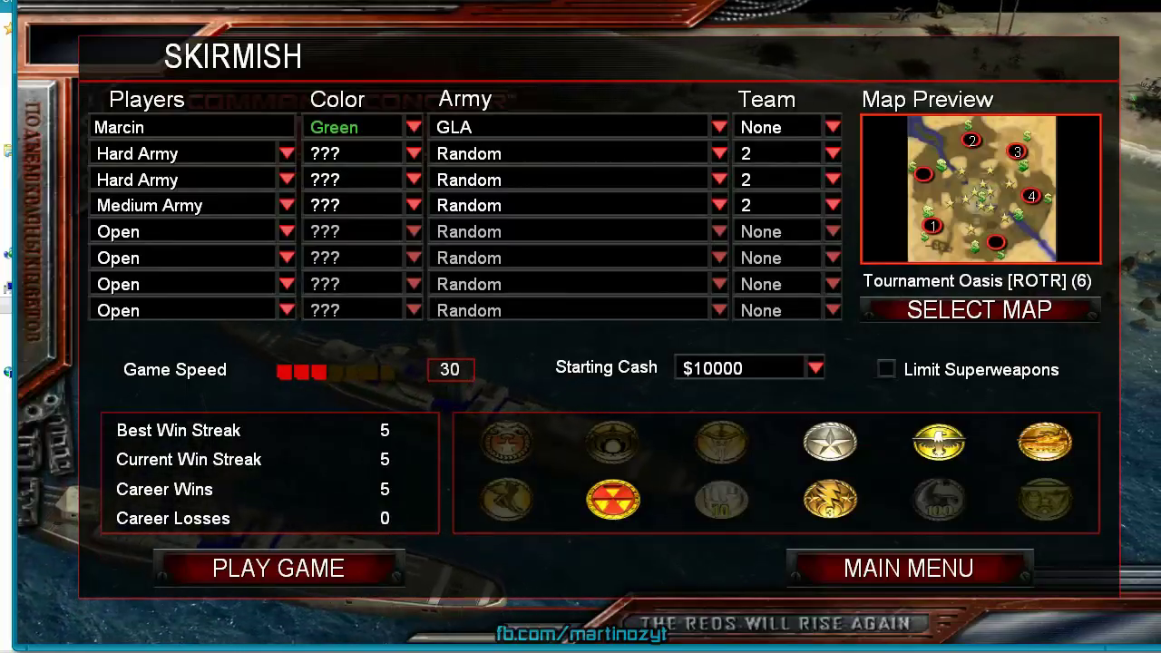
click(988, 577)
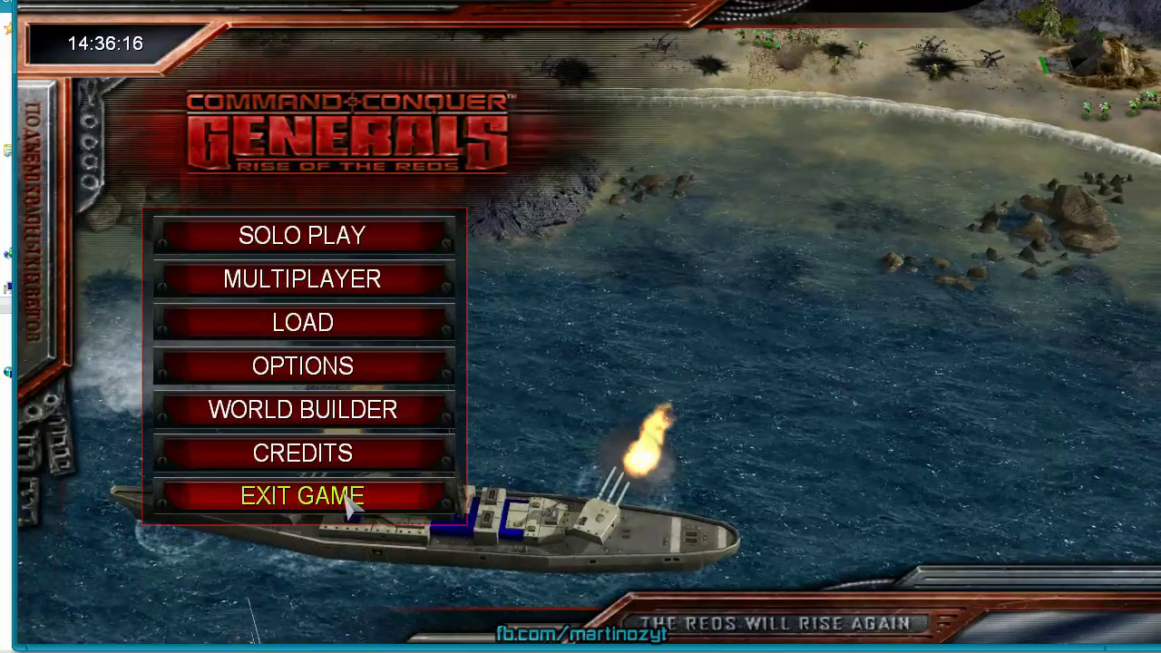
click(413, 496)
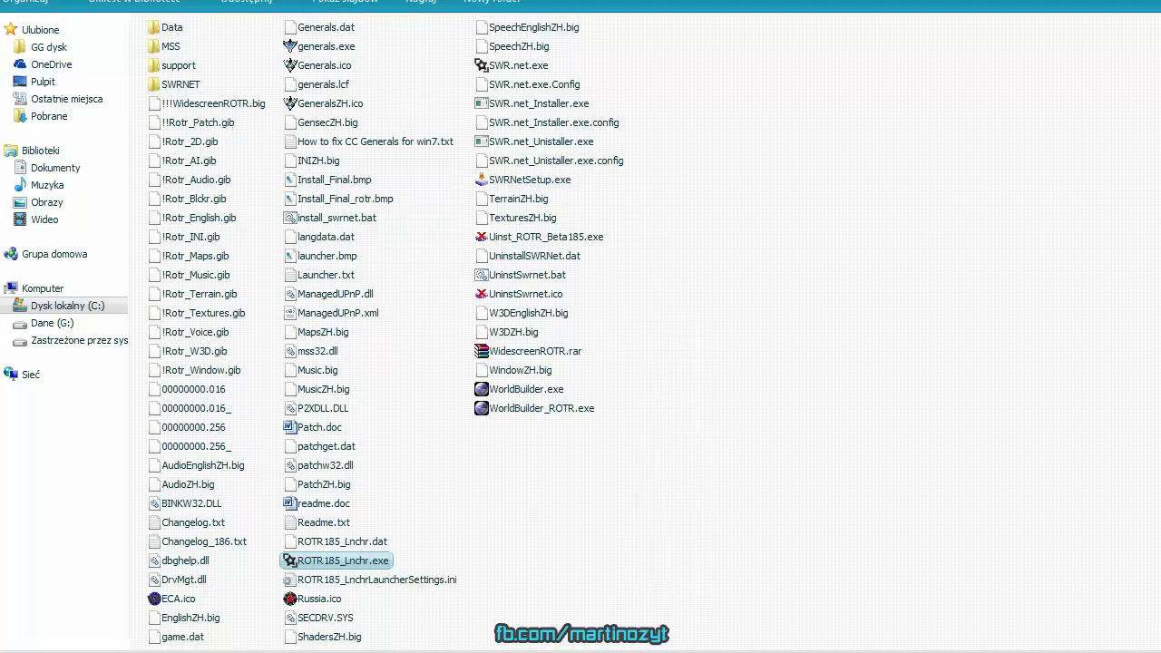
Move Classic_Cameos.zip and Cursors.rar from the parent folder into the Command & Conquer Generals Zero Hour folder
key(BackSpace)
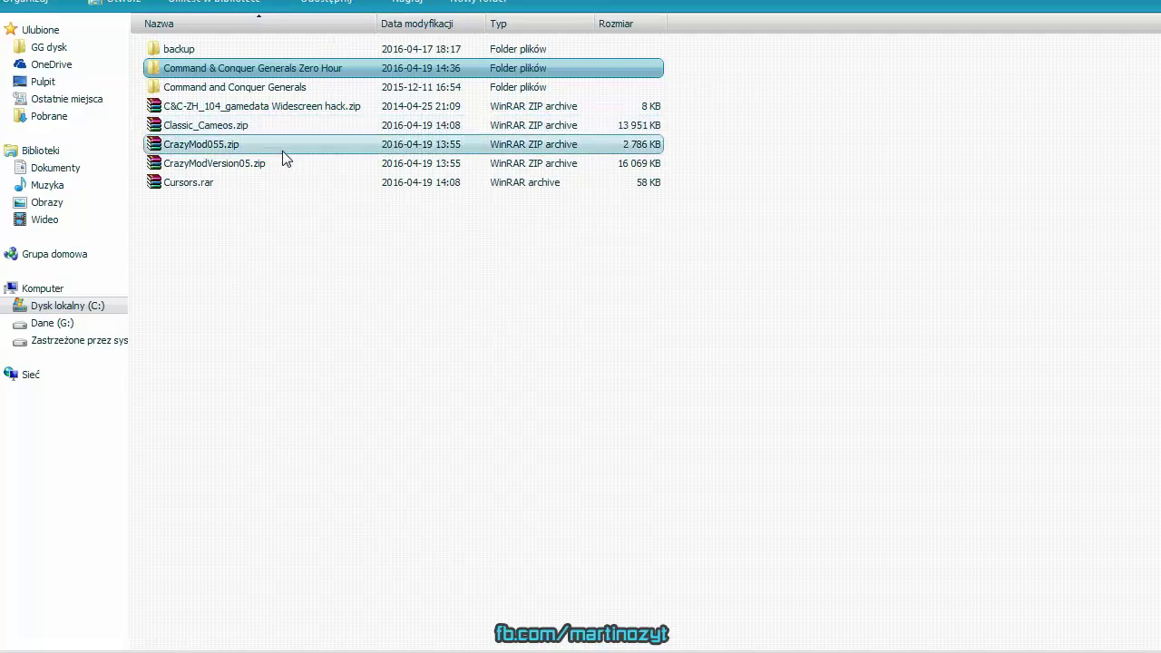
click(231, 127)
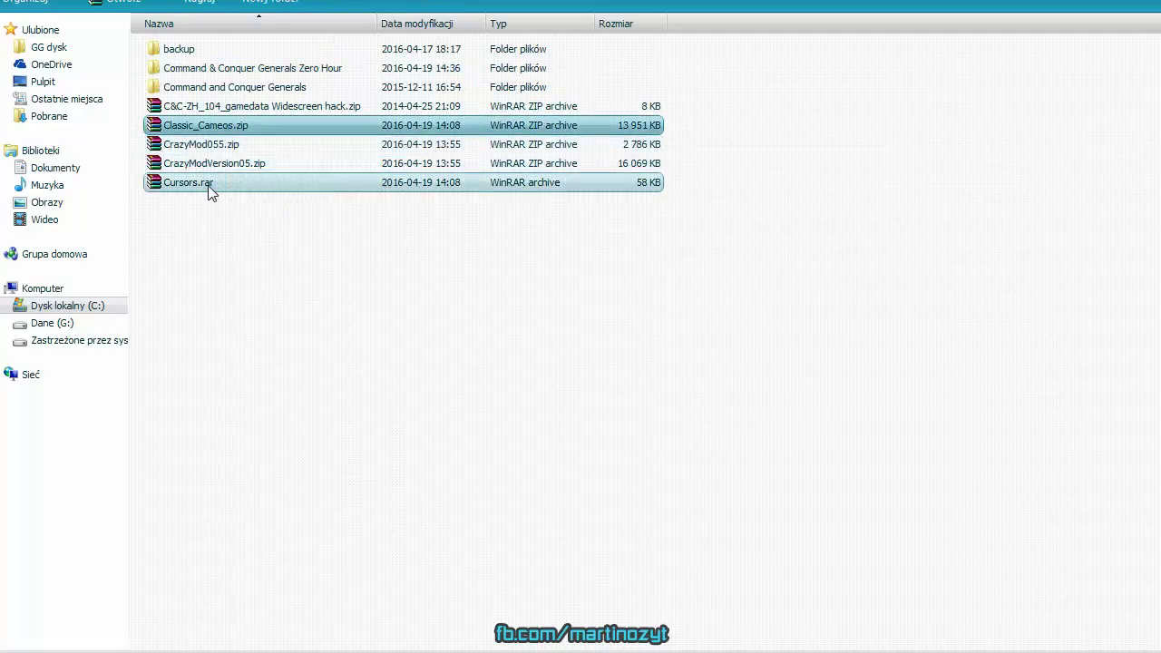
ctrl+click(209, 186)
key(ctrl+x)
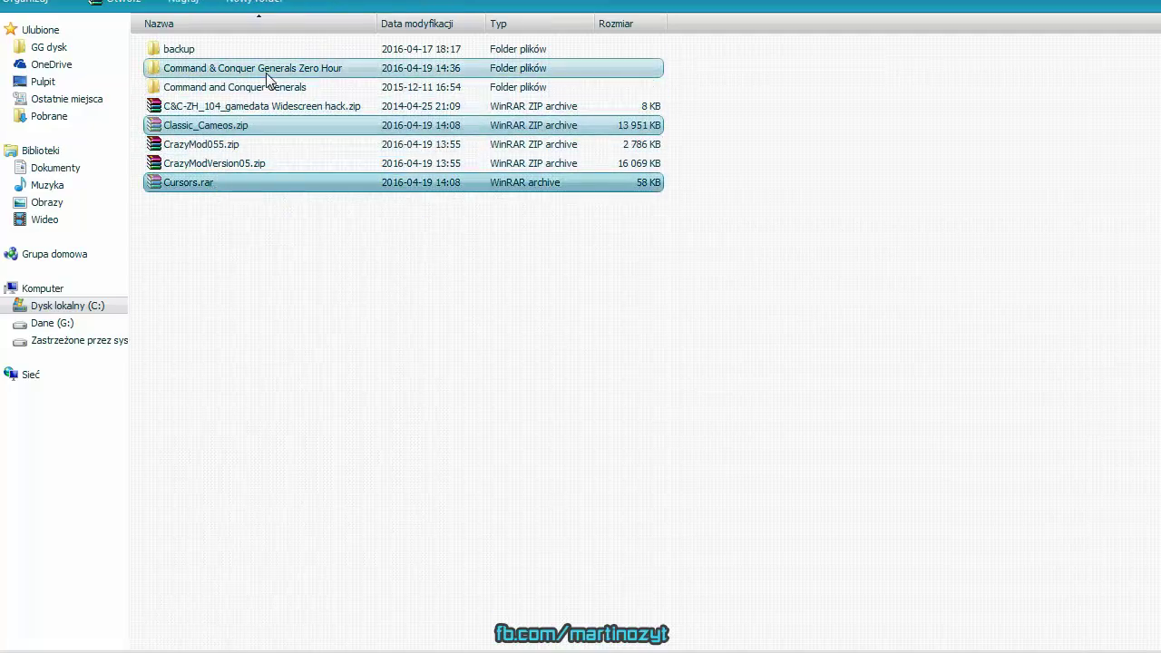
double_click(266, 77)
click(480, 470)
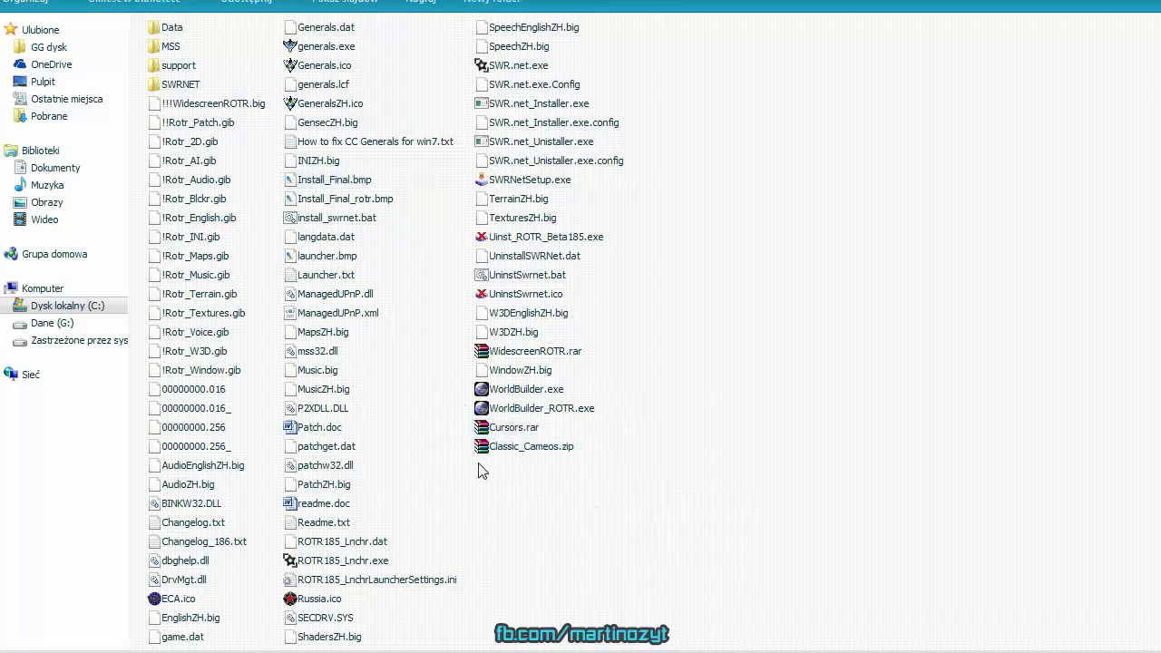
Extract Classic_Cameos.zip and Cursors.rar directly in the game folder
right_click(501, 450)
click(544, 135)
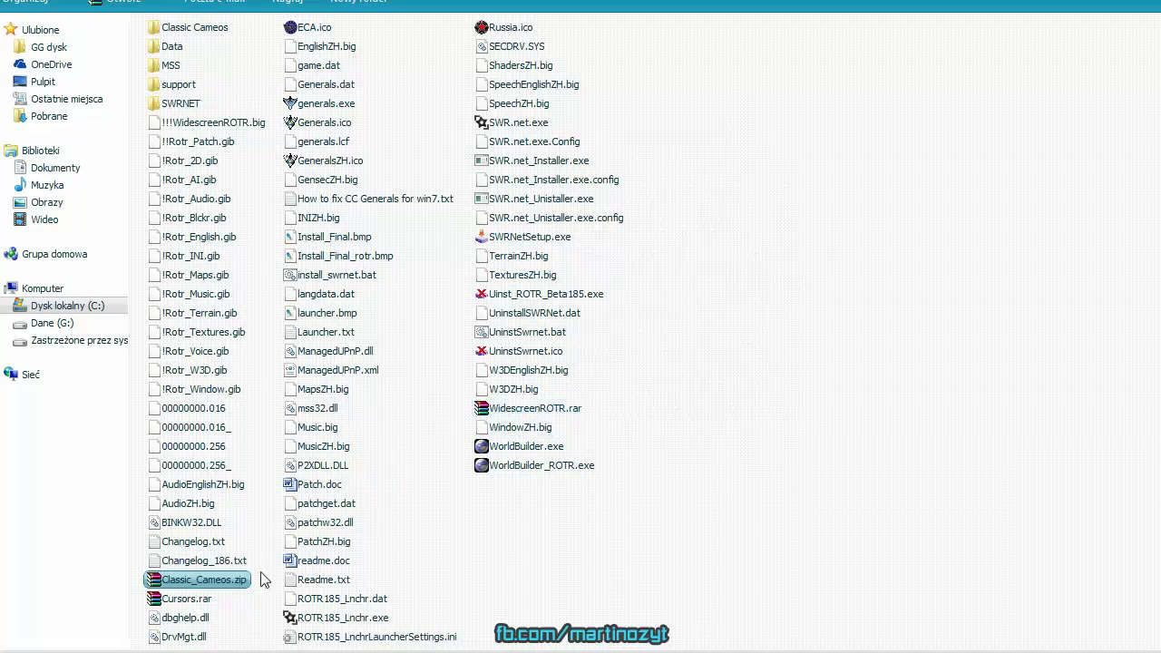
right_click(201, 602)
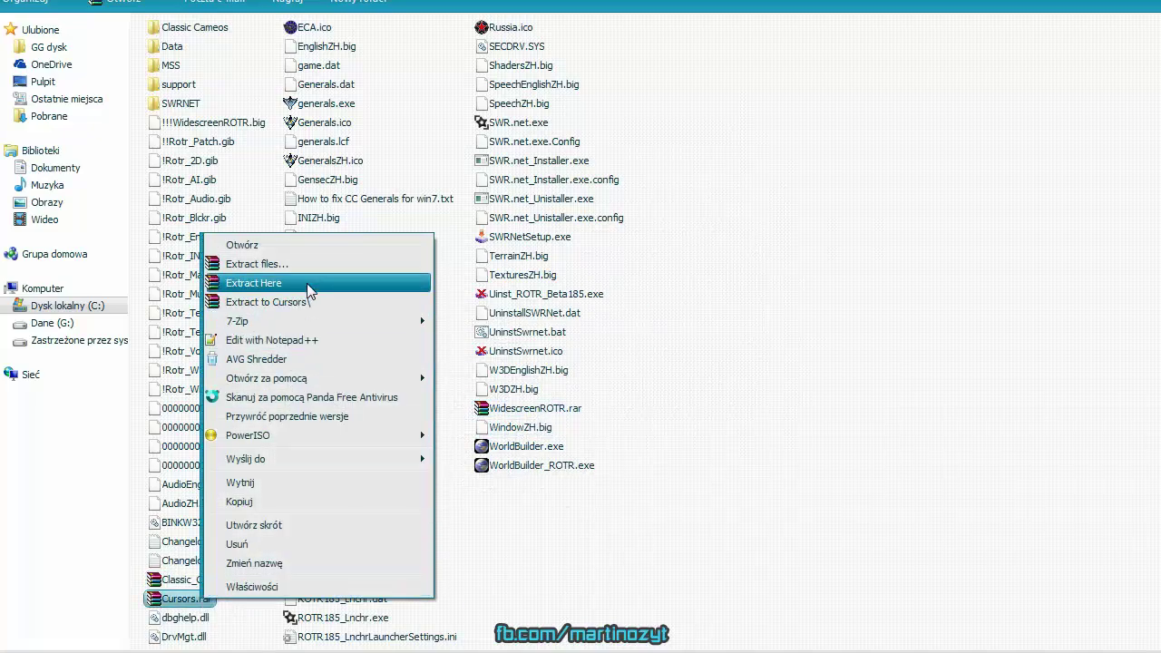
click(306, 284)
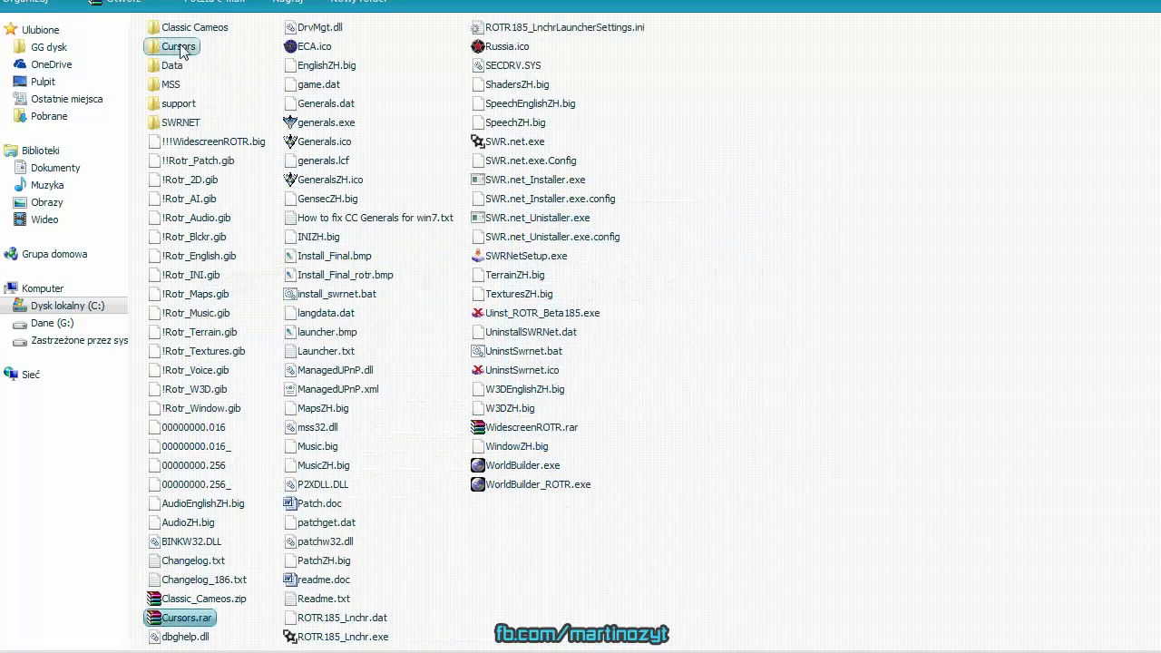
Move the extracted Cursors folder into the Data folder, merging it with the existing Cursors folder and replacing all conflicting files
drag(179, 52, 175, 66)
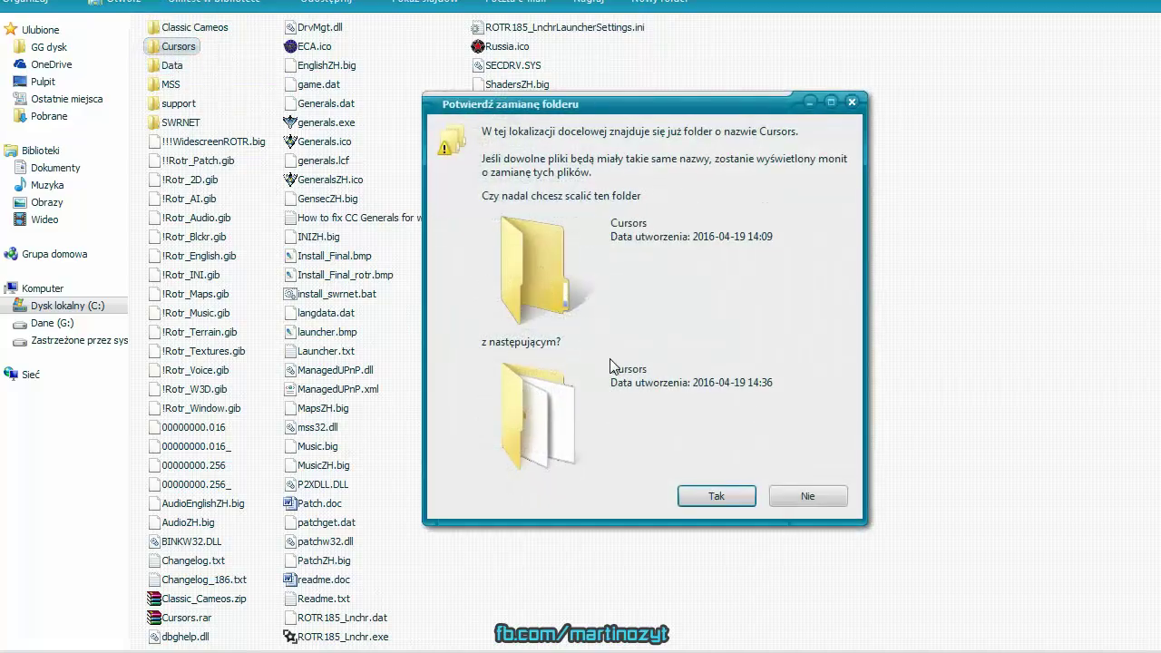
click(719, 506)
click(560, 505)
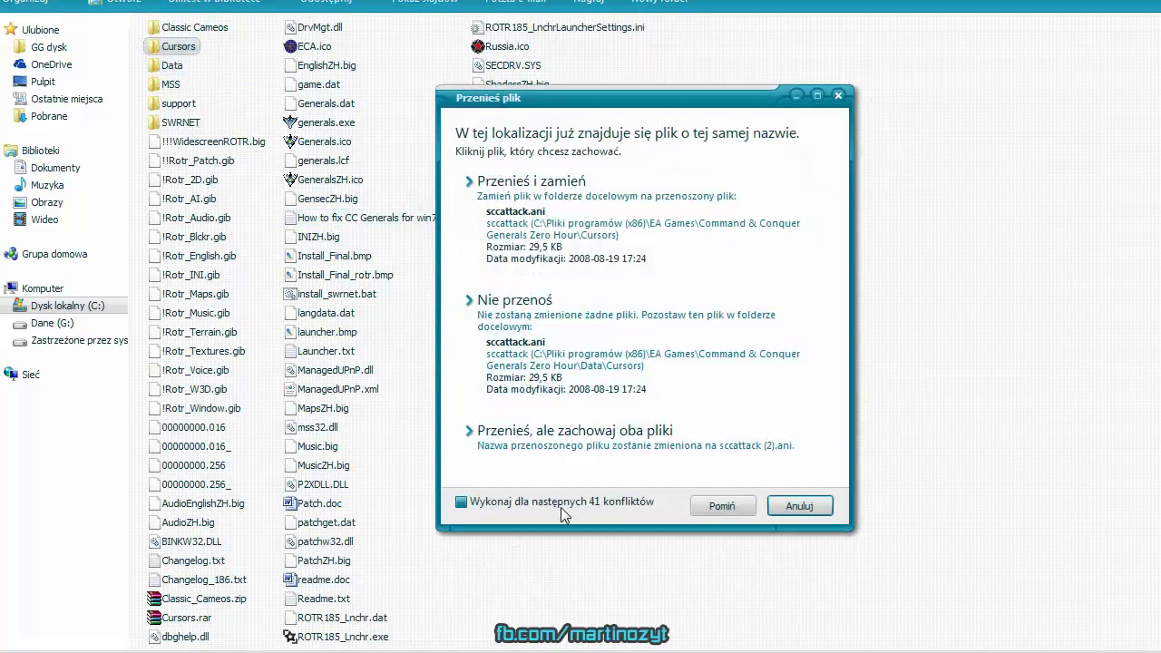
click(520, 221)
Move the contents of the Classic Cameos folder up into the main game folder
double_click(204, 29)
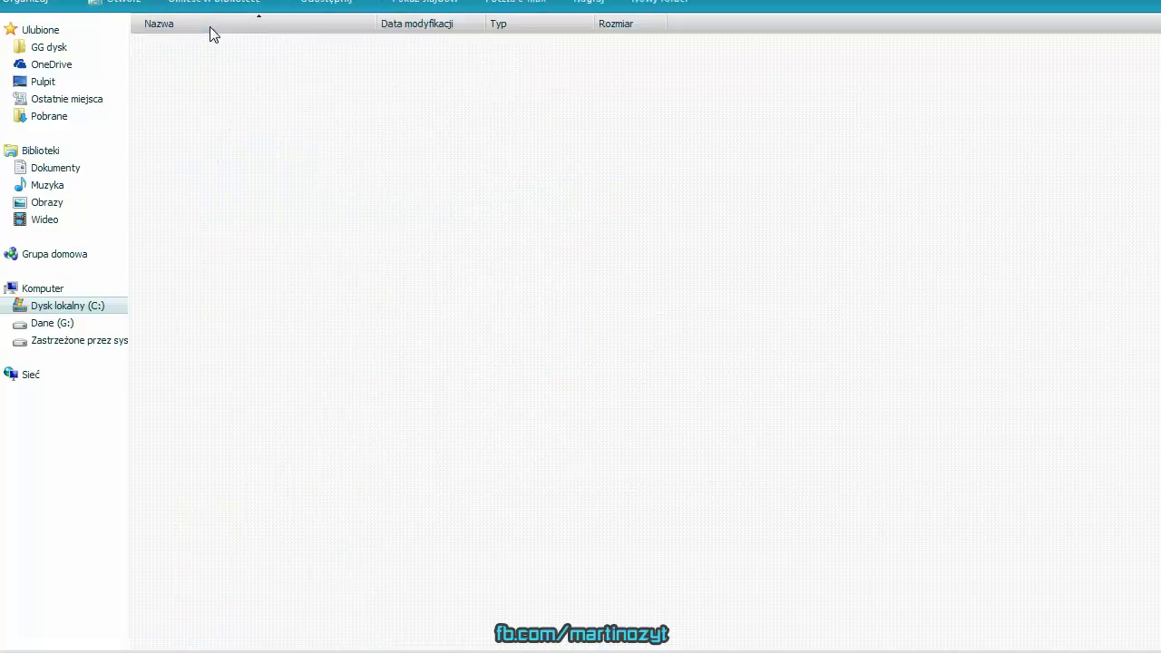
click(280, 53)
key(ctrl+x)
key(BackSpace)
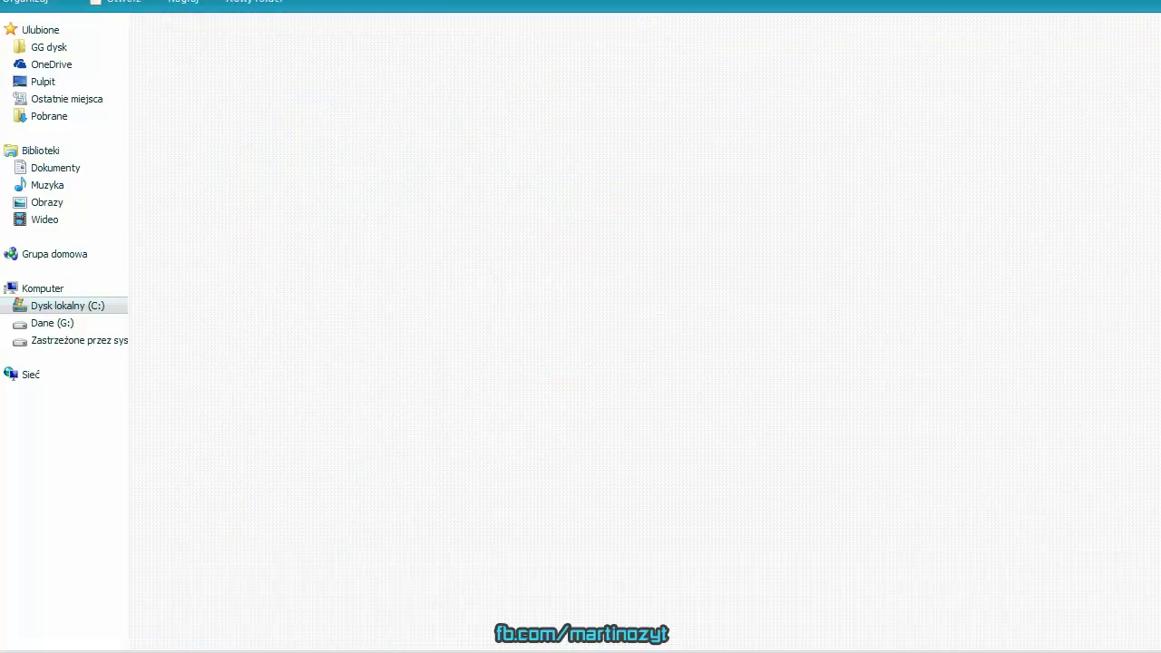
key(ctrl+v)
Delete the emptied Classic Cameos folder along with the Classic_Cameos.zip and Cursors.rar archives
click(204, 28)
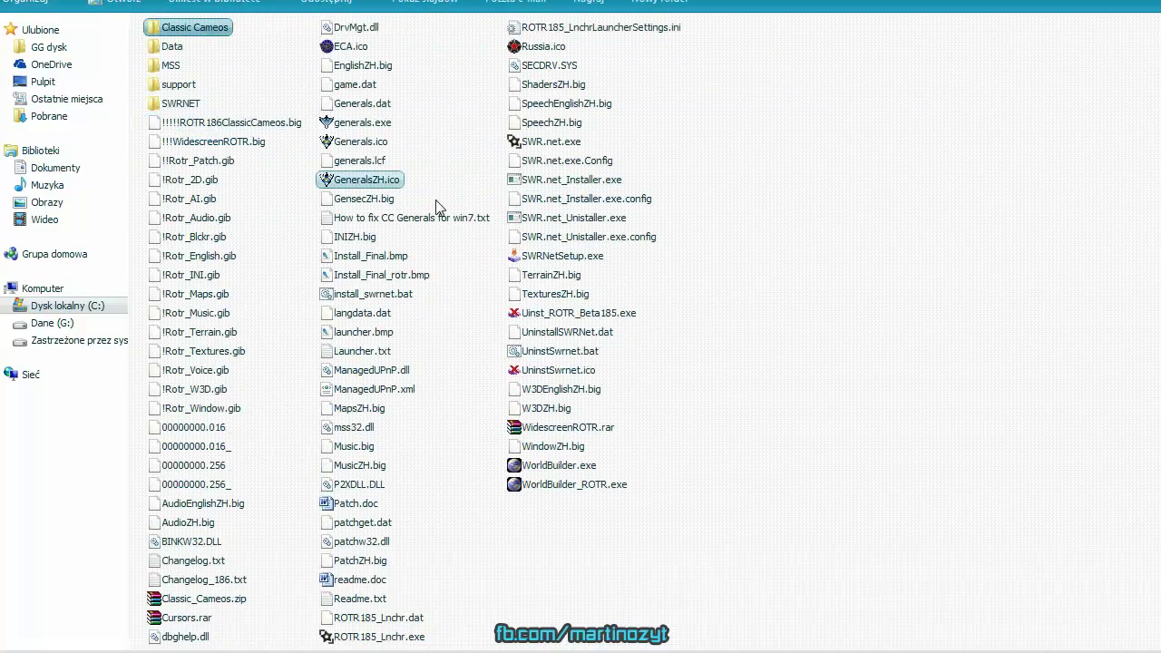
key(Delete)
key(Return)
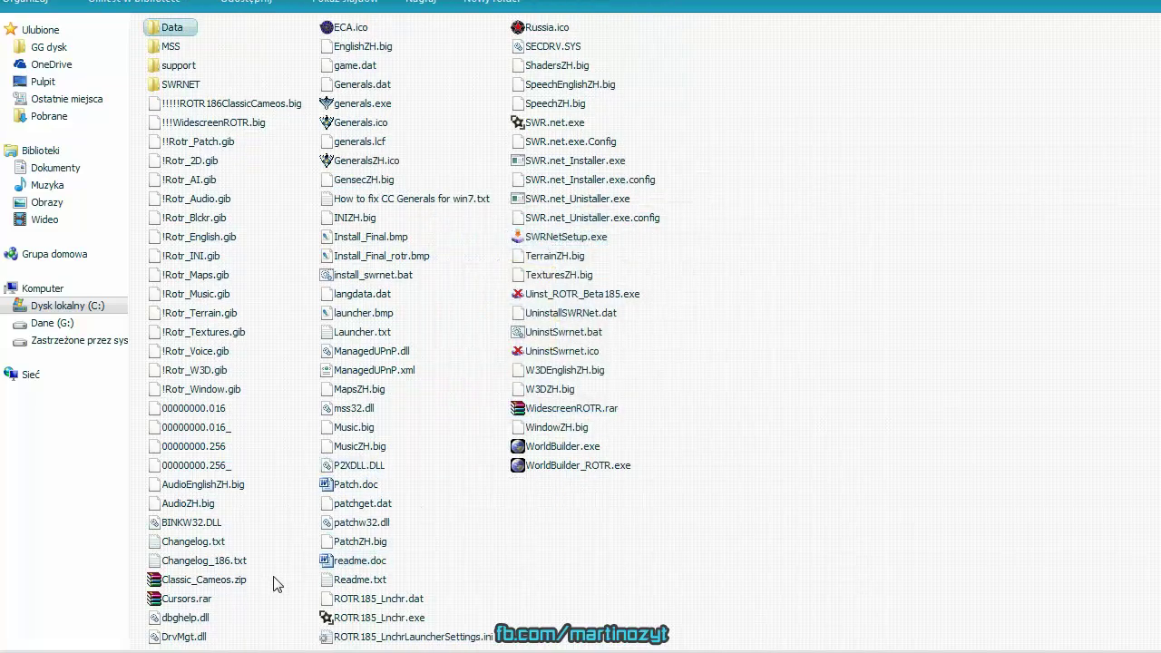
drag(273, 576, 205, 601)
key(Delete)
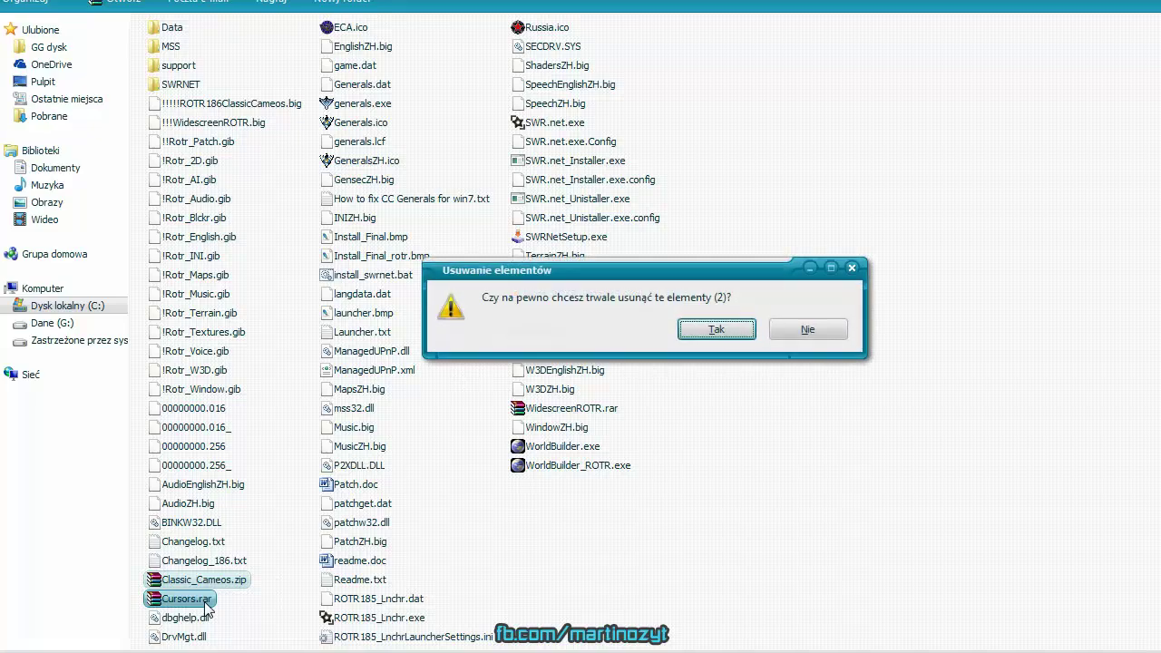
key(Return)
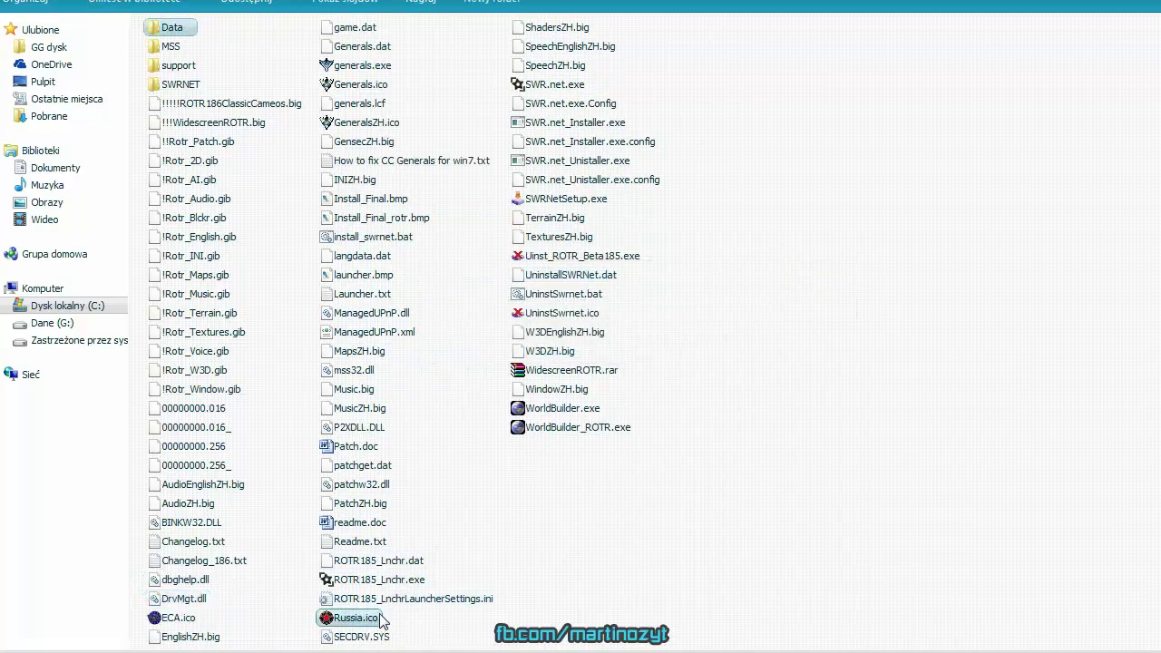
Run the mod through ROTR185_Lnchr.exe and start a GLA skirmish on Tournament Oasis to check the classic cameos and cursors
click(392, 580)
double_click(415, 585)
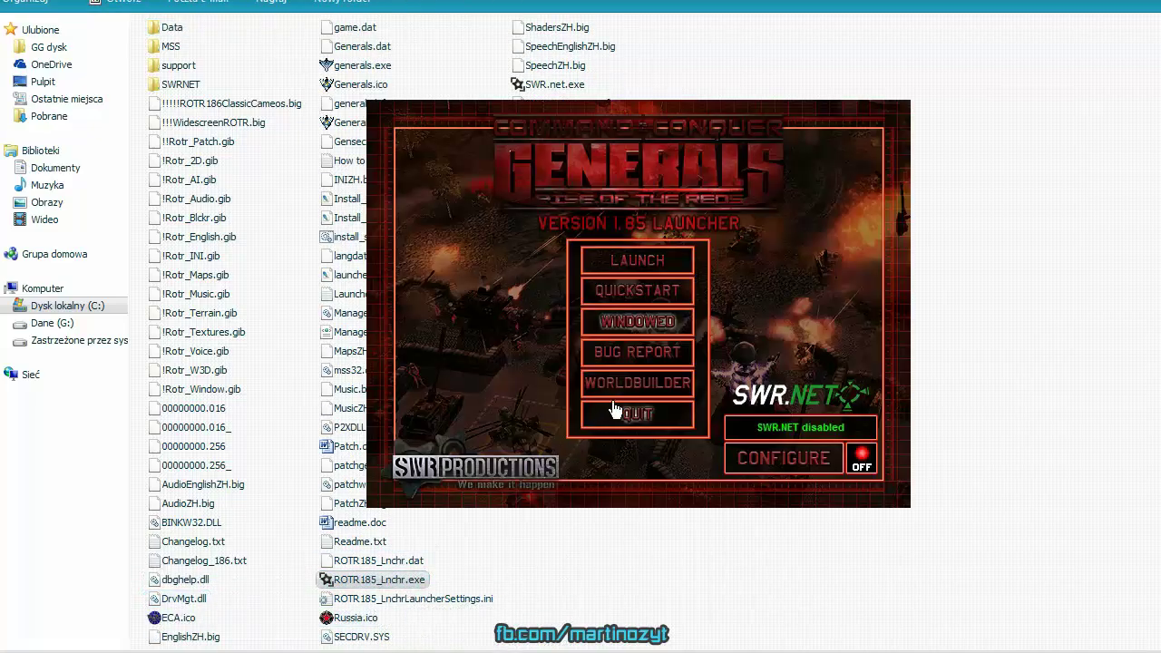
click(659, 288)
click(696, 323)
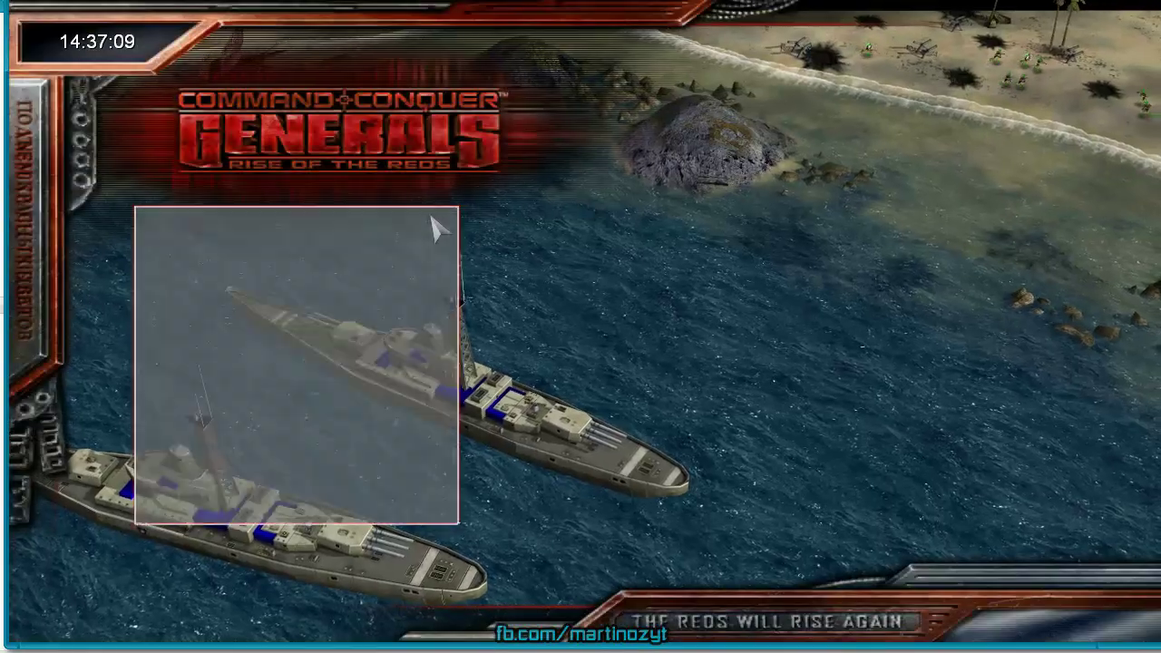
click(385, 240)
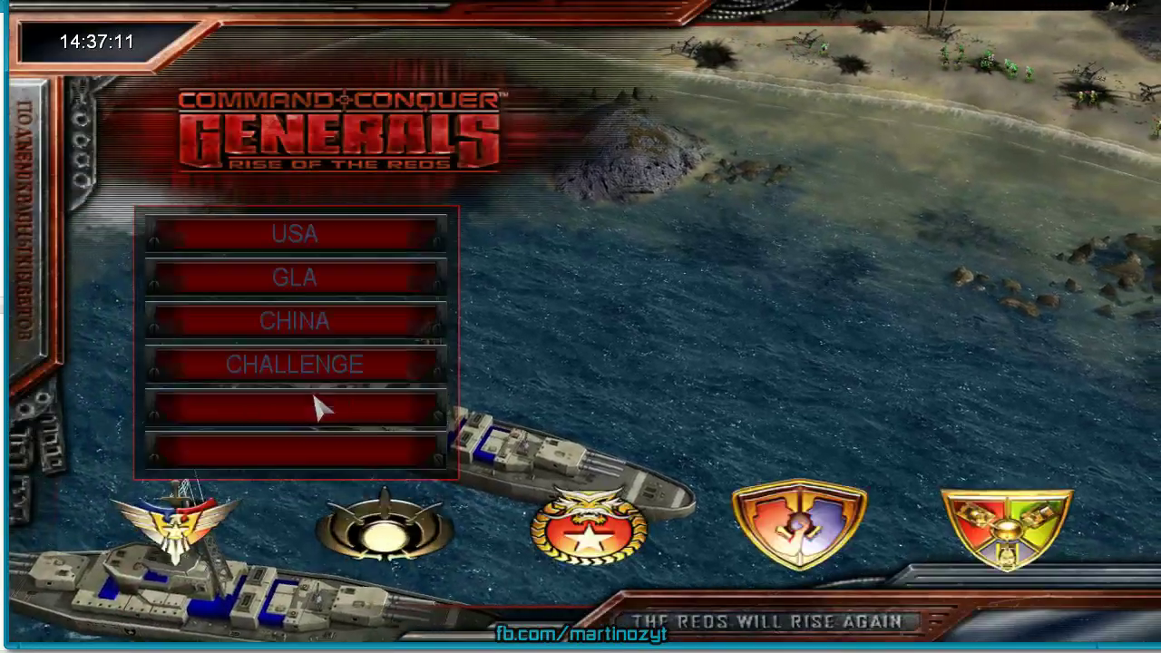
click(322, 409)
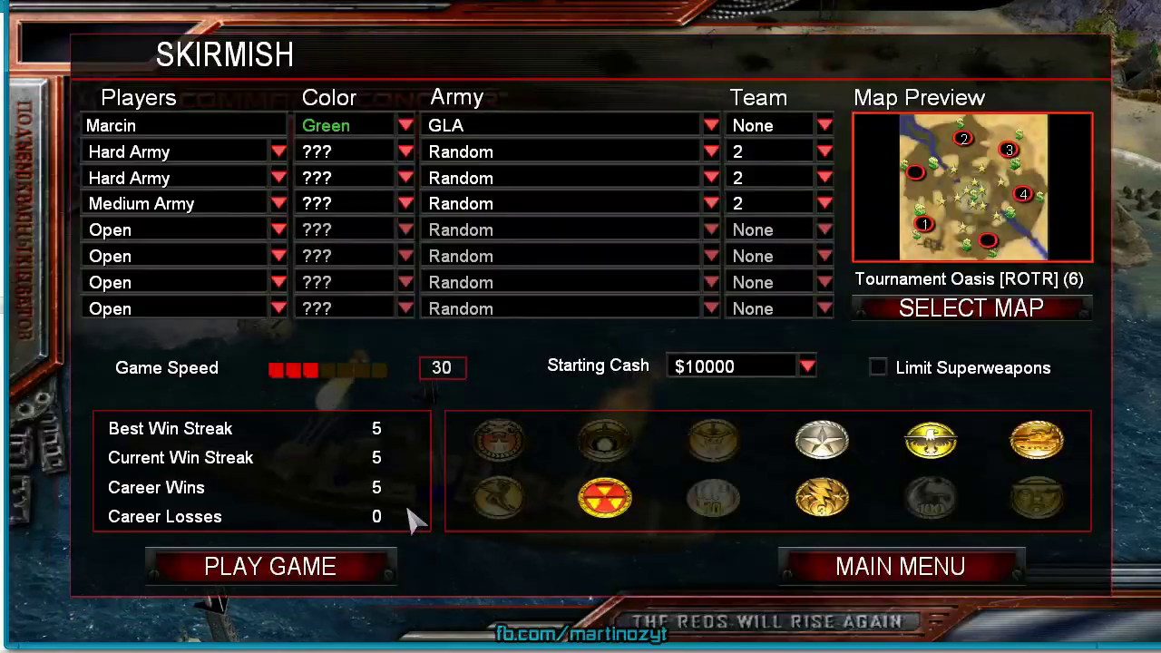
click(270, 565)
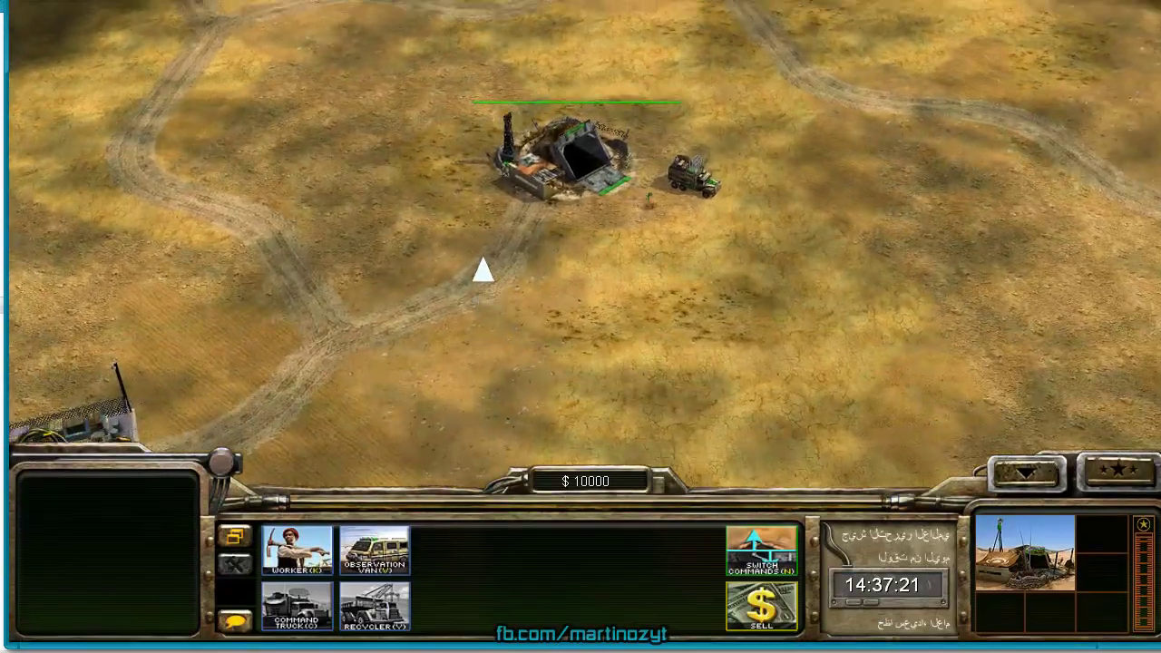
click(528, 304)
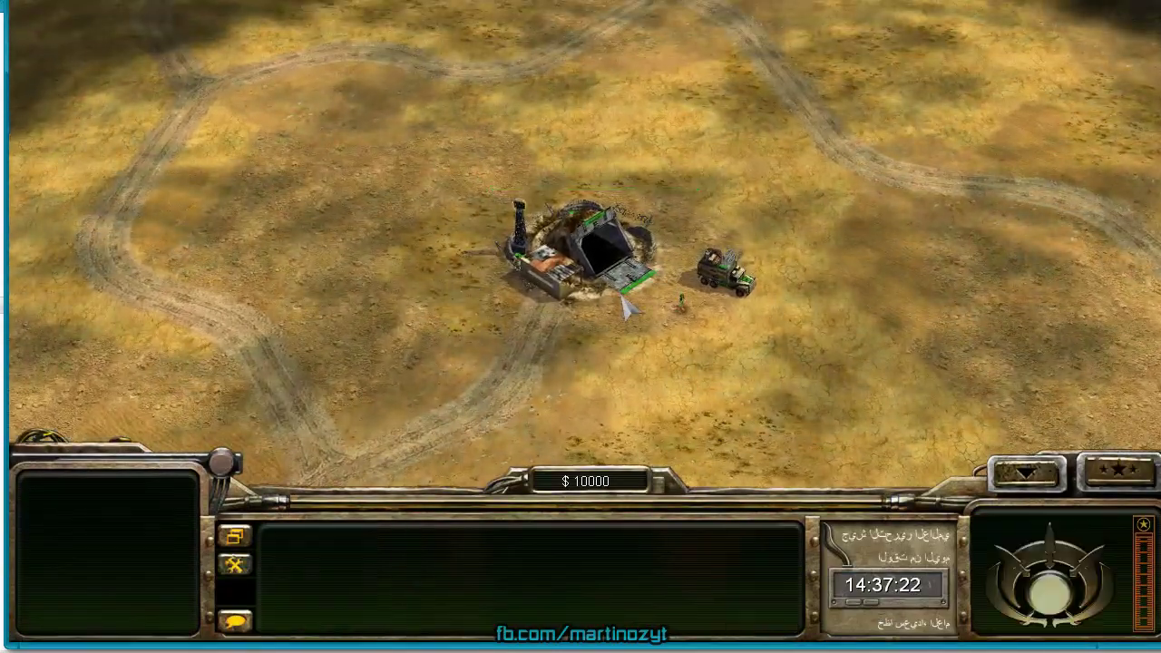
Exit the cameo test match, leave its score screen and close the game
key(Escape)
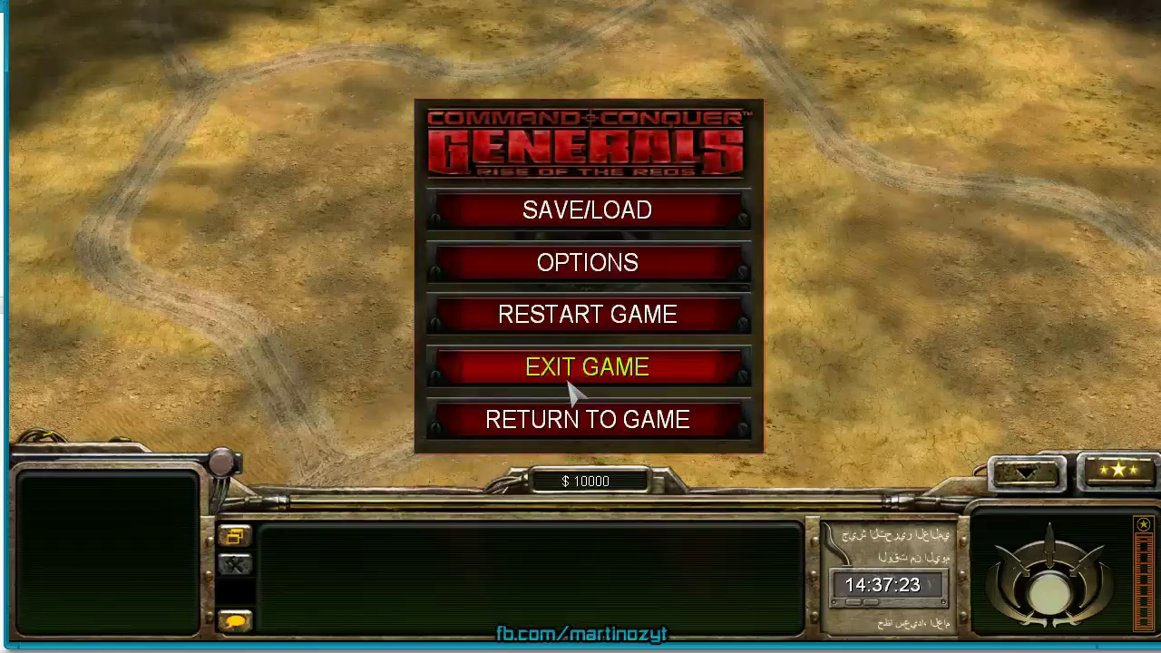
click(562, 367)
click(449, 444)
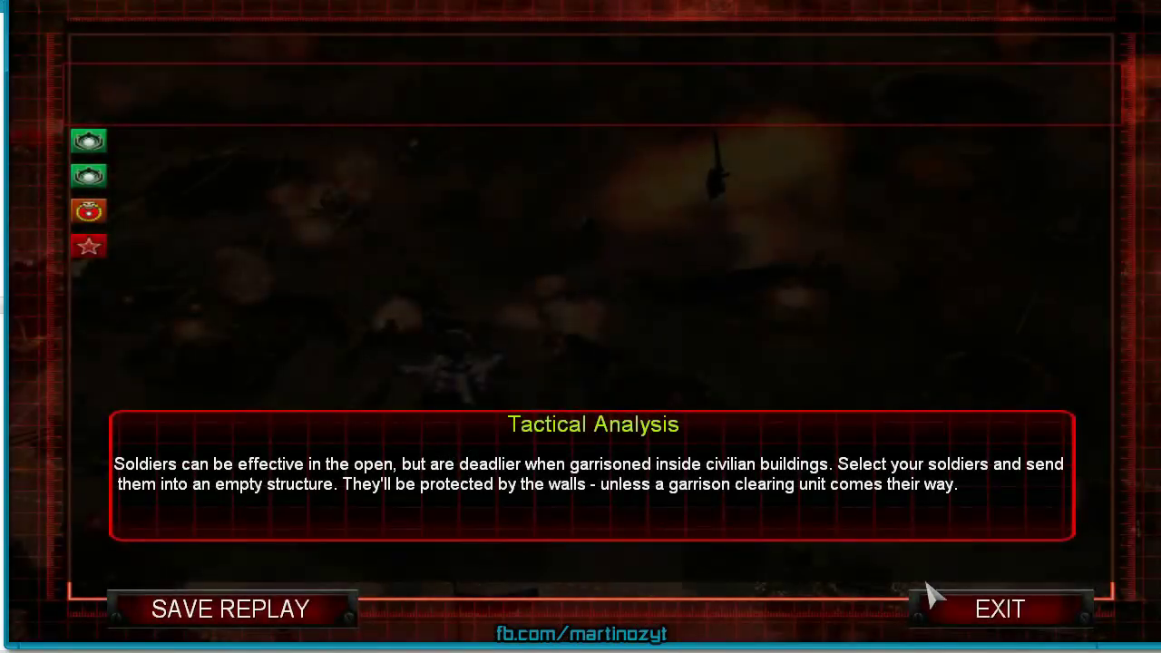
click(987, 616)
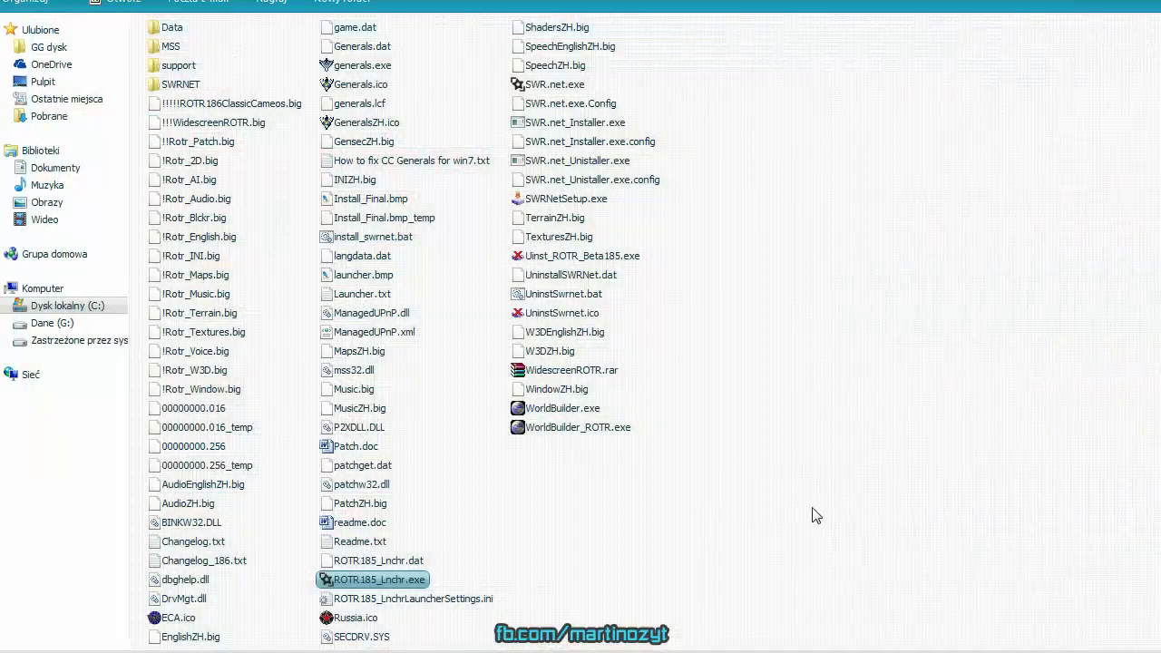
Open the global 3D settings in the NVIDIA Control Panel and set the antialiasing mode to Popraw ustawienia aplikacji
right_click(1145, 598)
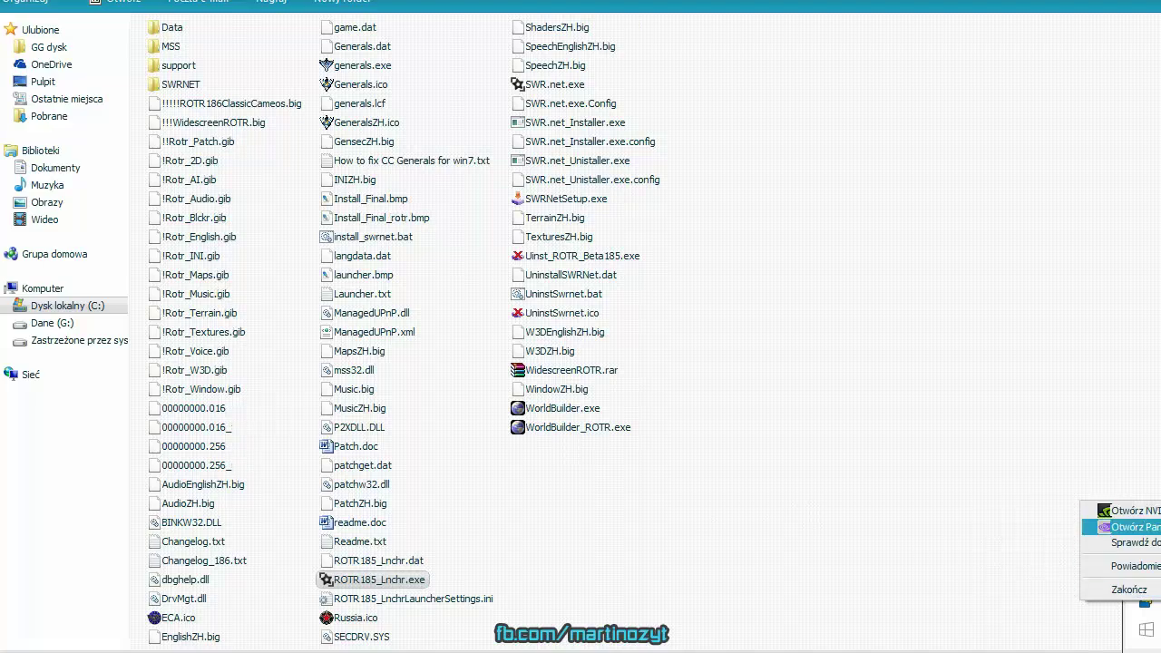
click(1125, 527)
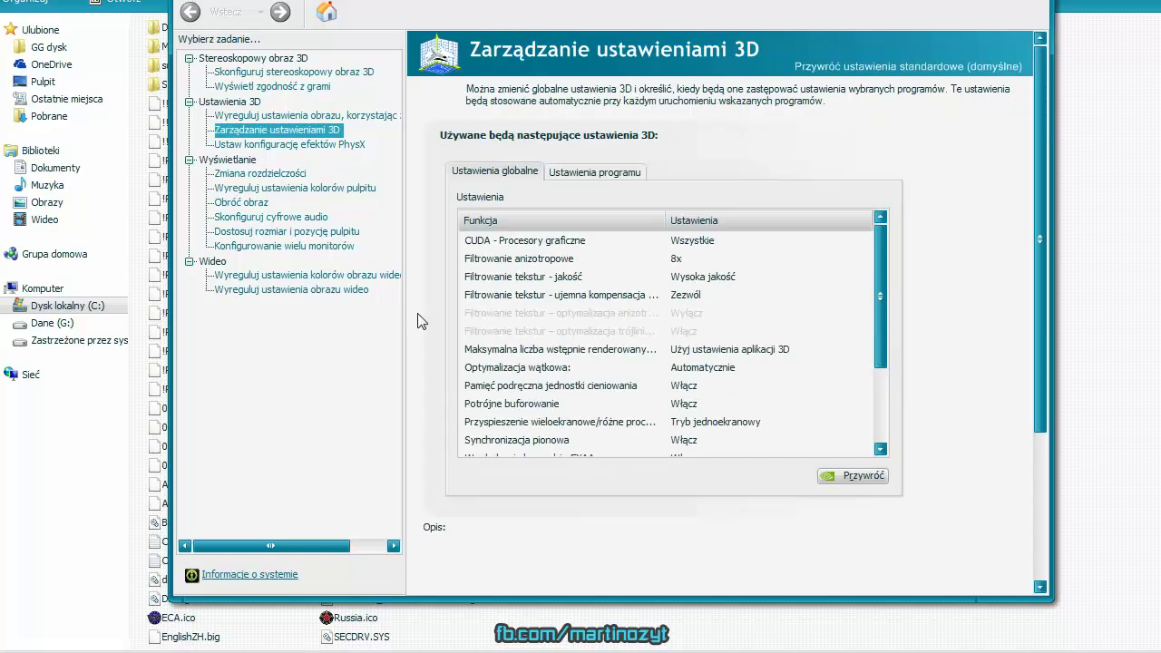
scroll(872, 377, down, 2)
scroll(871, 399, down, 1)
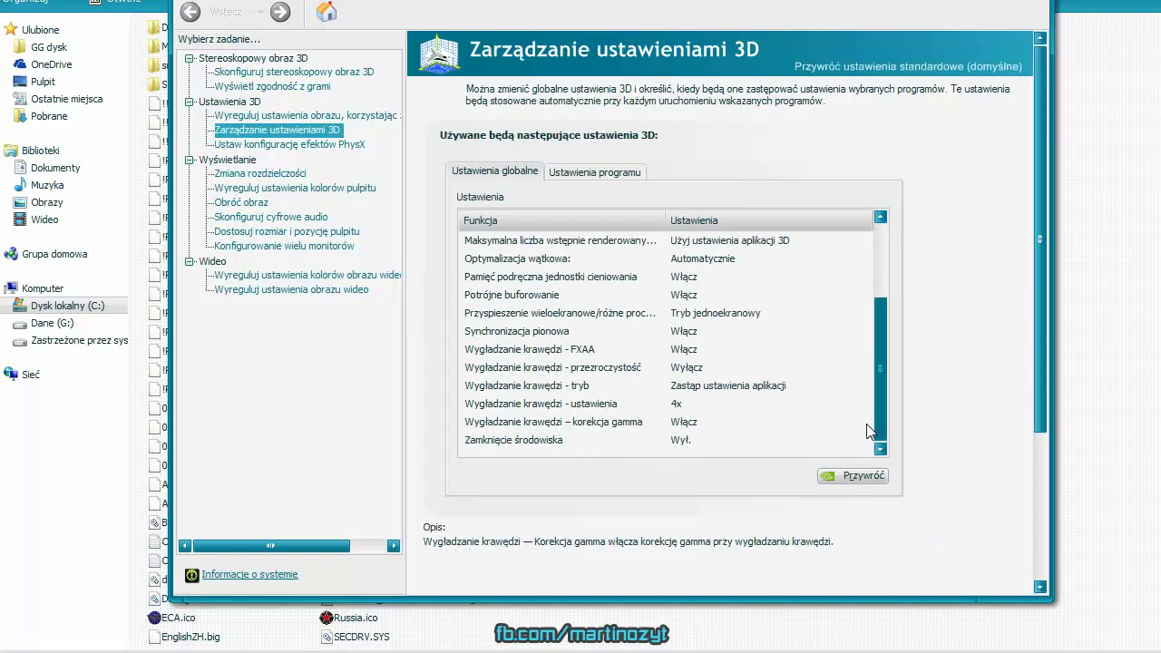
click(795, 391)
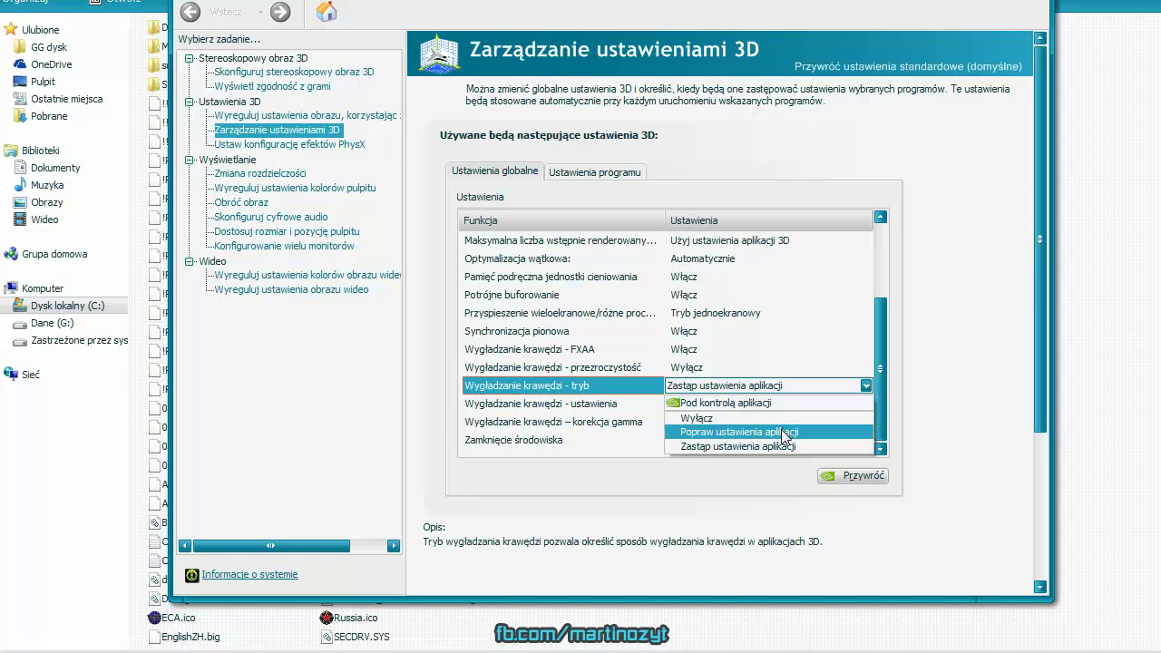
click(788, 431)
scroll(870, 396, down, 1)
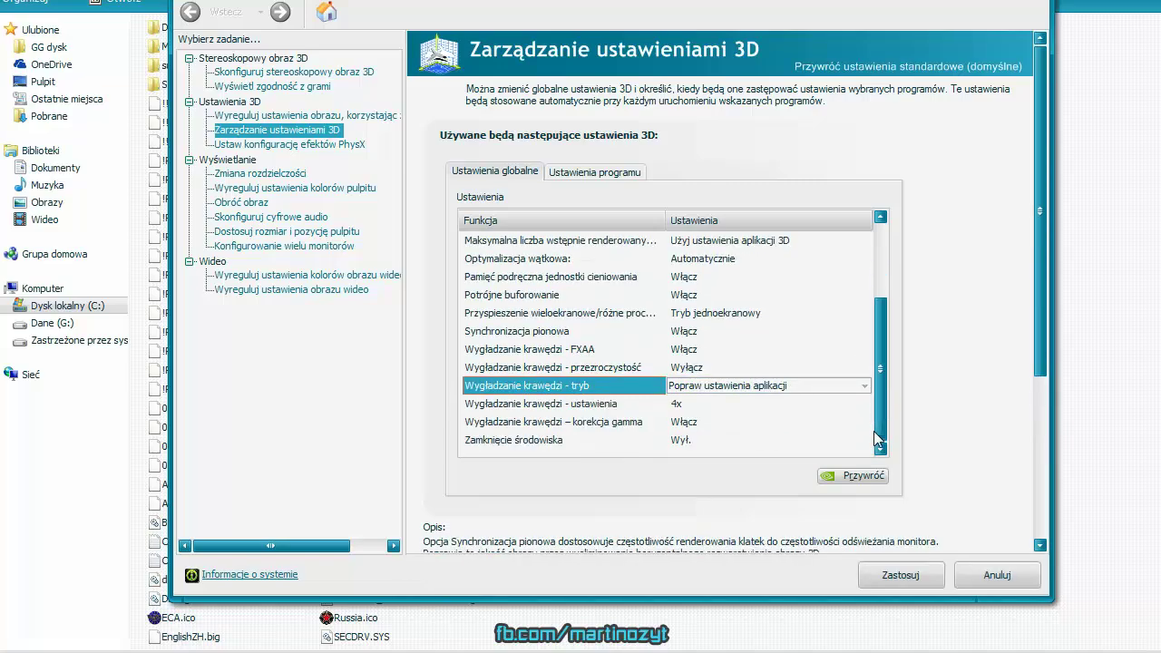
Set the antialiasing level (Wygładzanie krawędzi - ustawienia) to 8x, apply the change and close the NVIDIA Control Panel
click(769, 403)
click(769, 406)
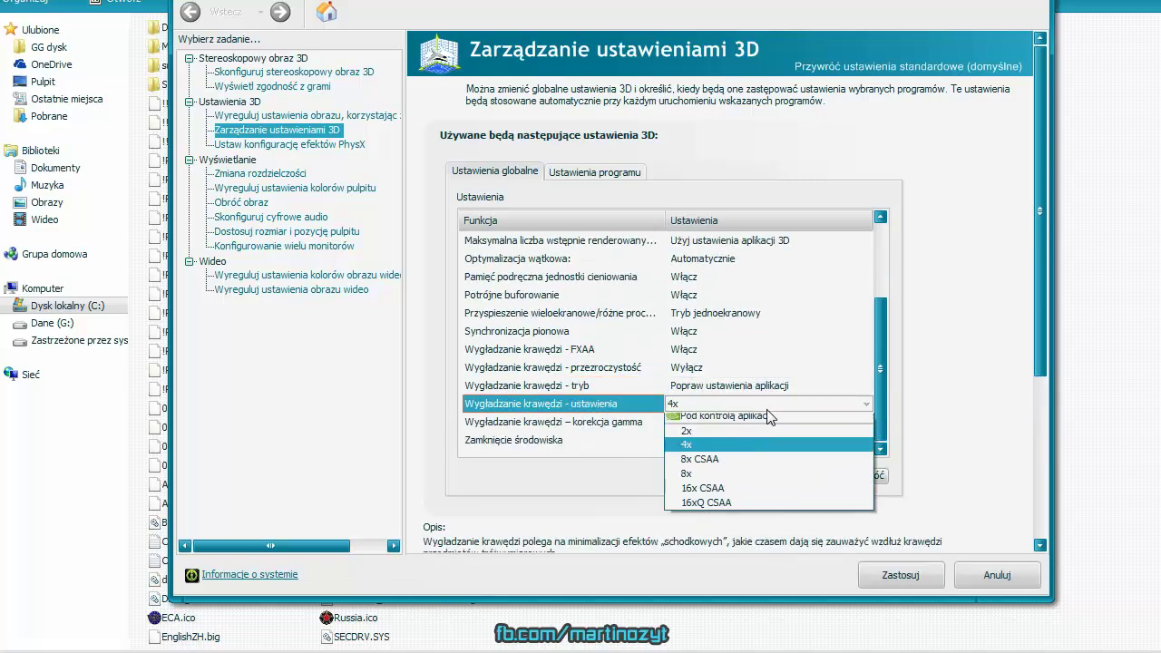
click(743, 472)
scroll(891, 397, down, 1)
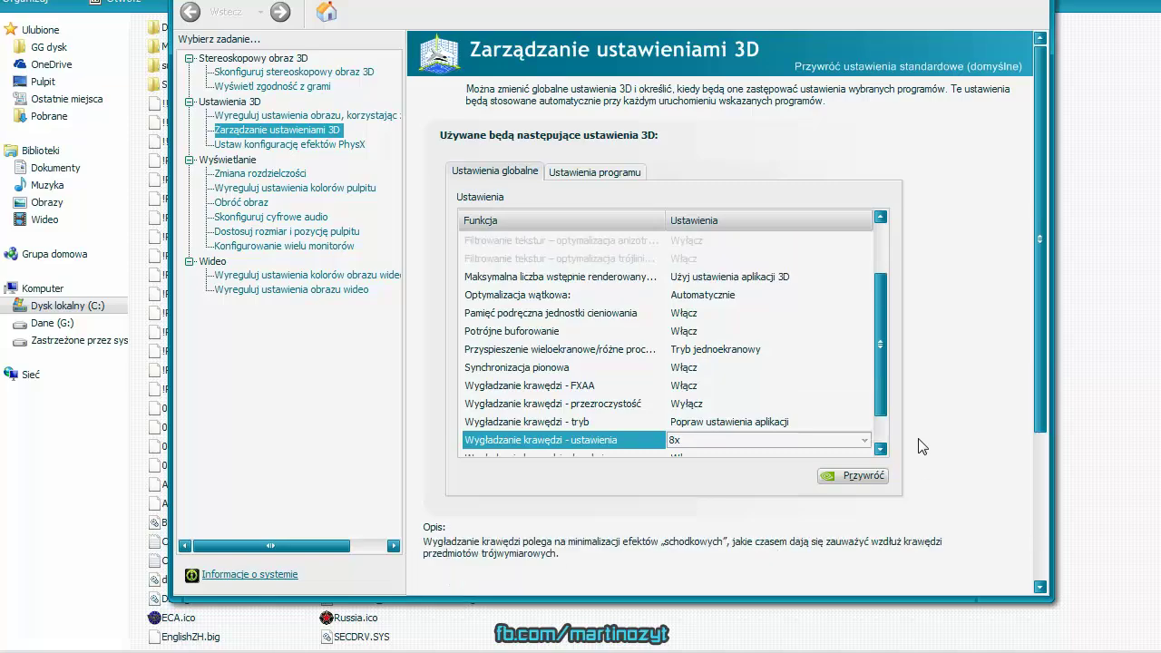
key(alt+F4)
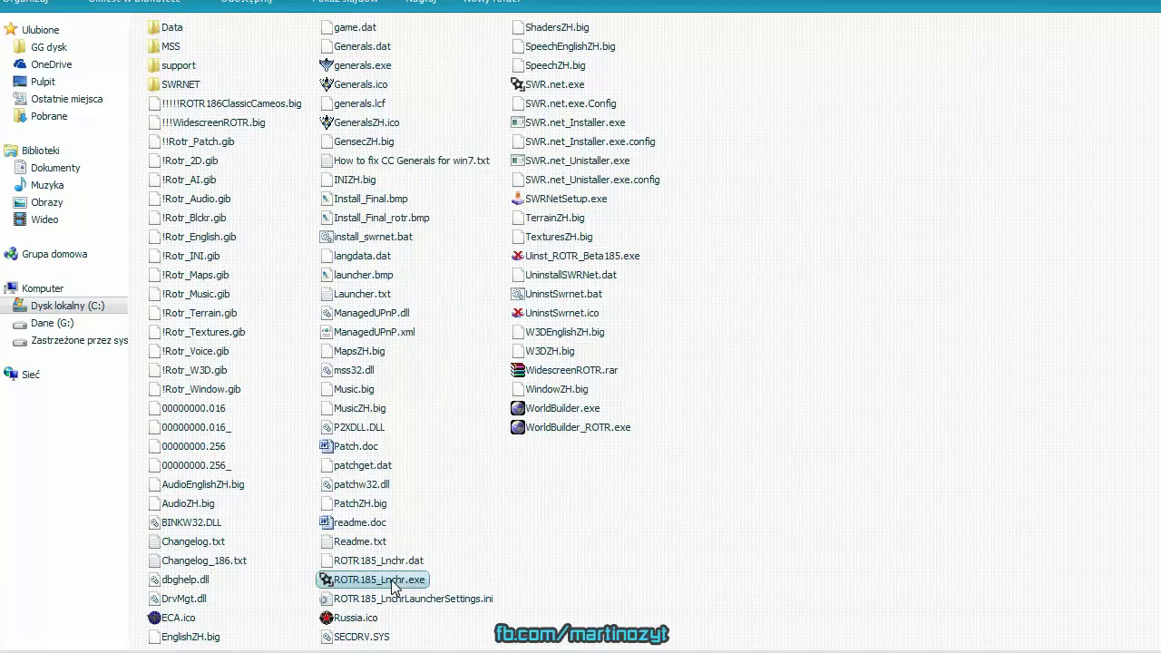
Relaunch the mod through ROTR185_Lnchr.exe and start a skirmish on Tournament Oasis to check the antialiased graphics
double_click(394, 585)
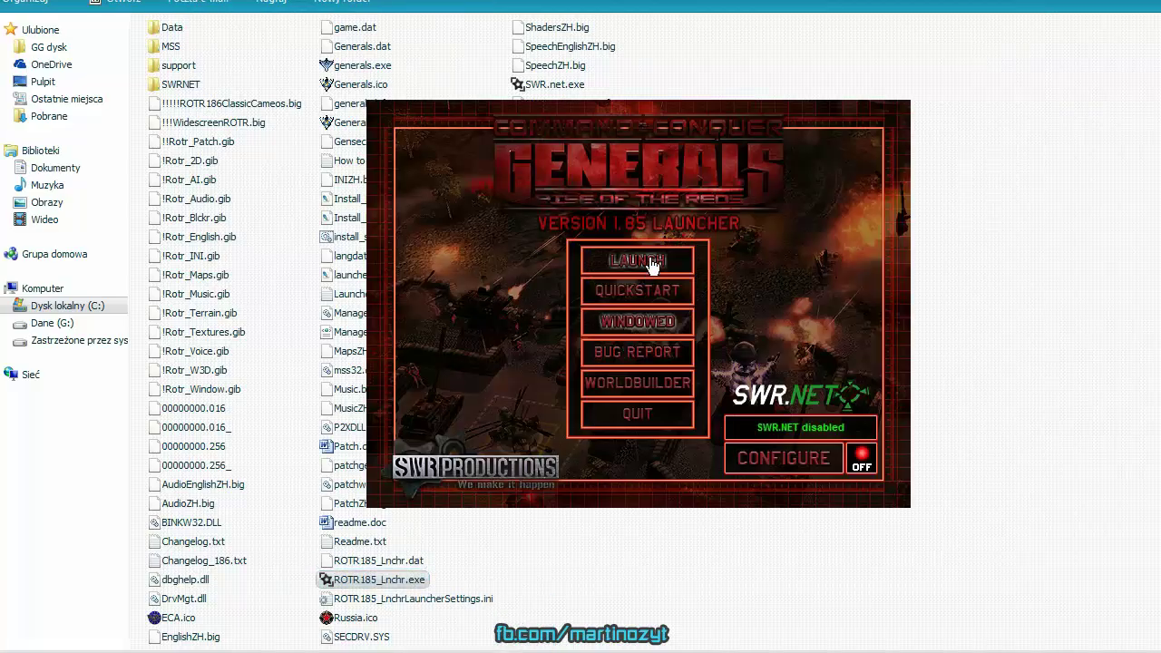
click(649, 262)
click(696, 326)
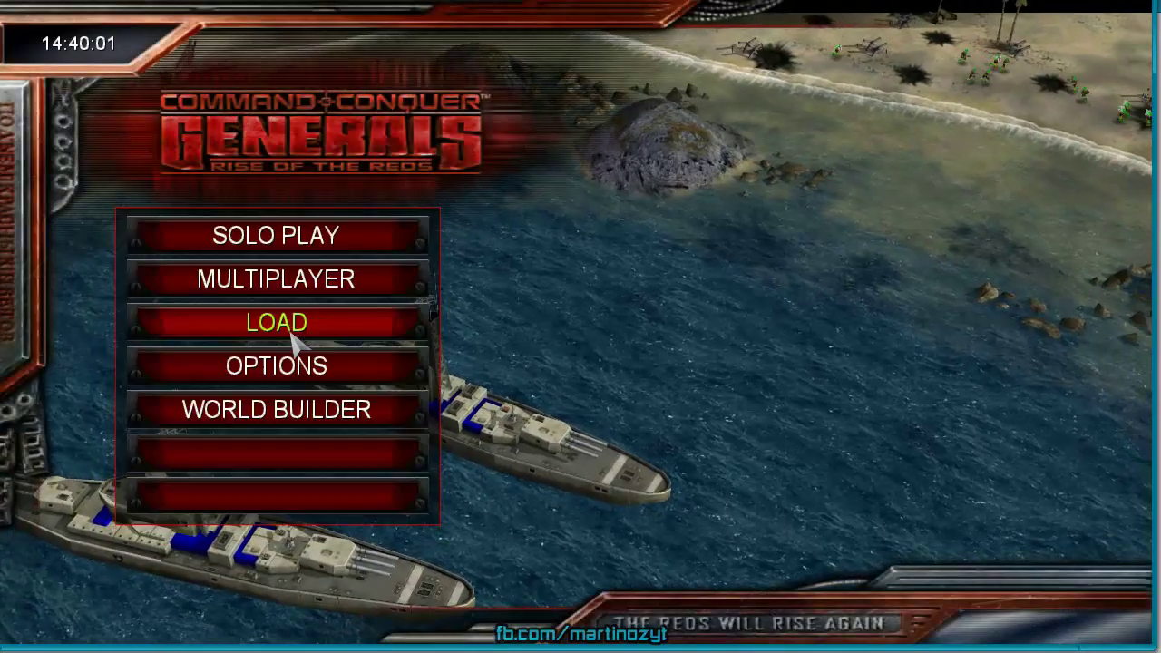
click(289, 248)
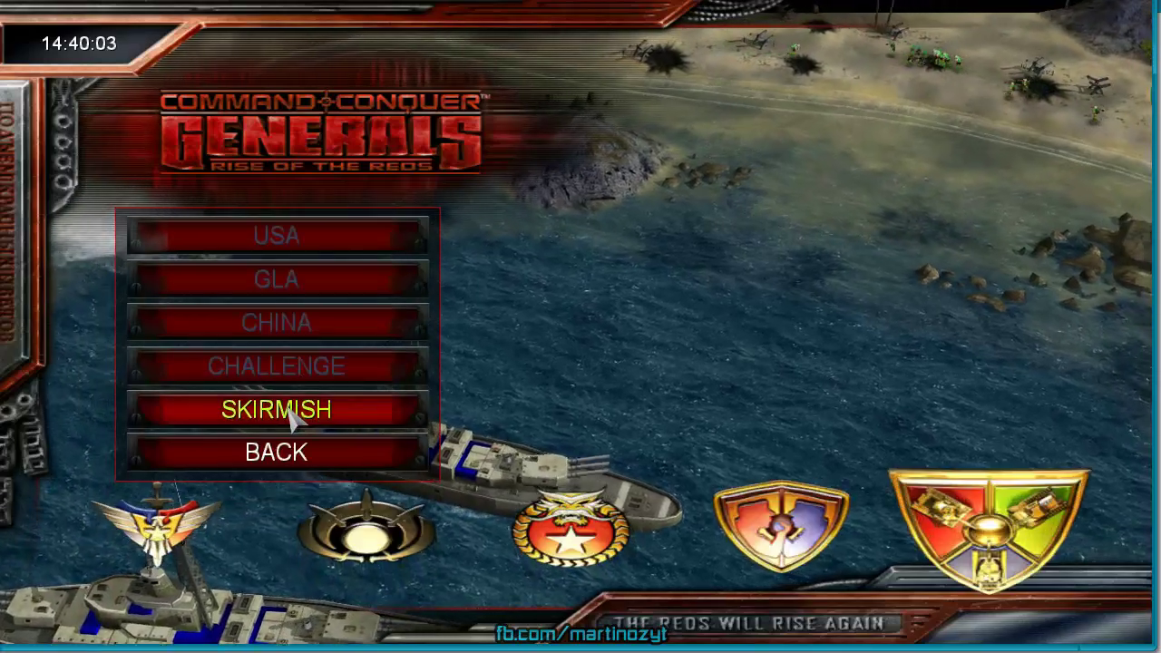
click(306, 413)
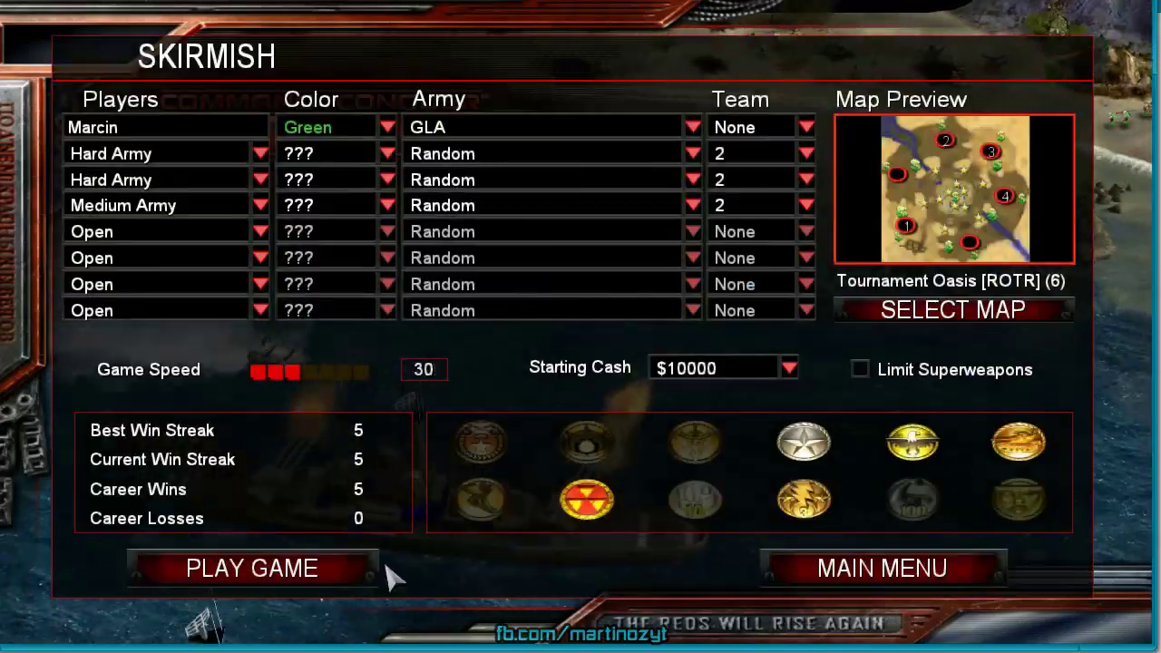
click(272, 567)
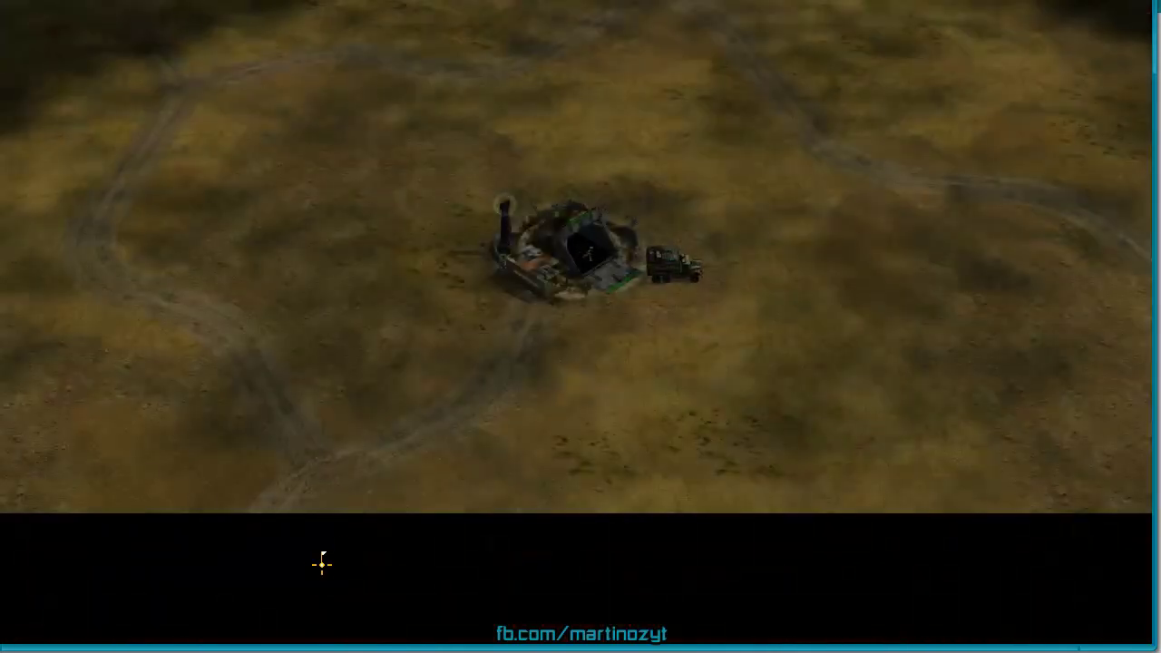
Test the match by moving the worker, having it build a Supply Stash southwest of the command center, and viewing the command center's commands
click(640, 392)
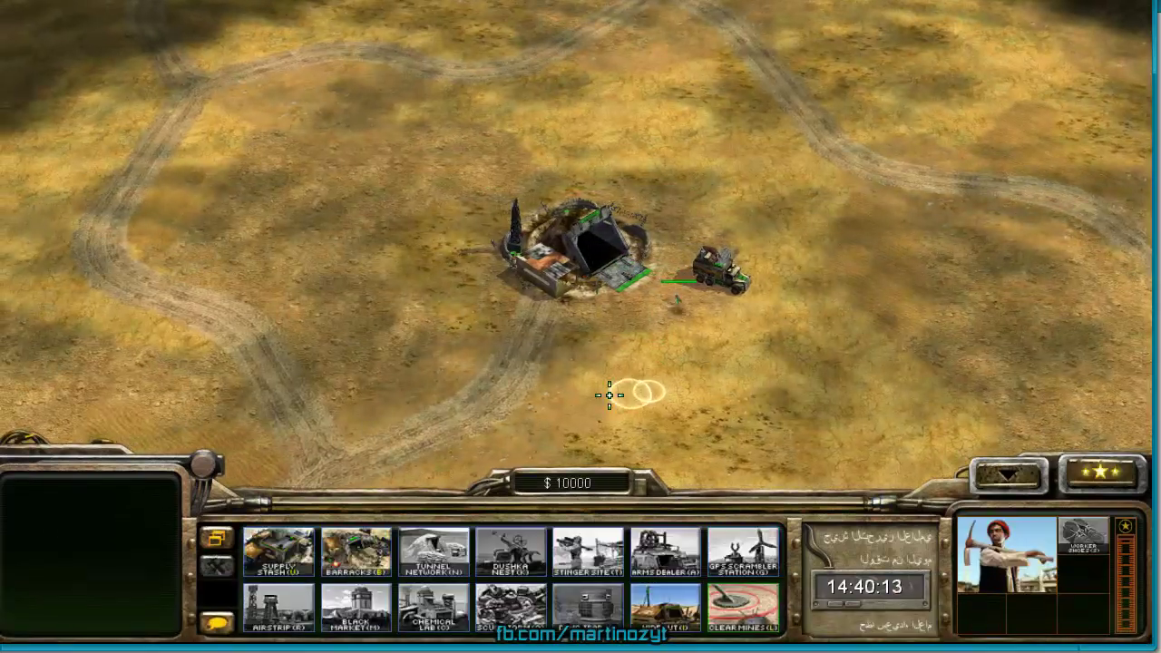
right_click(671, 415)
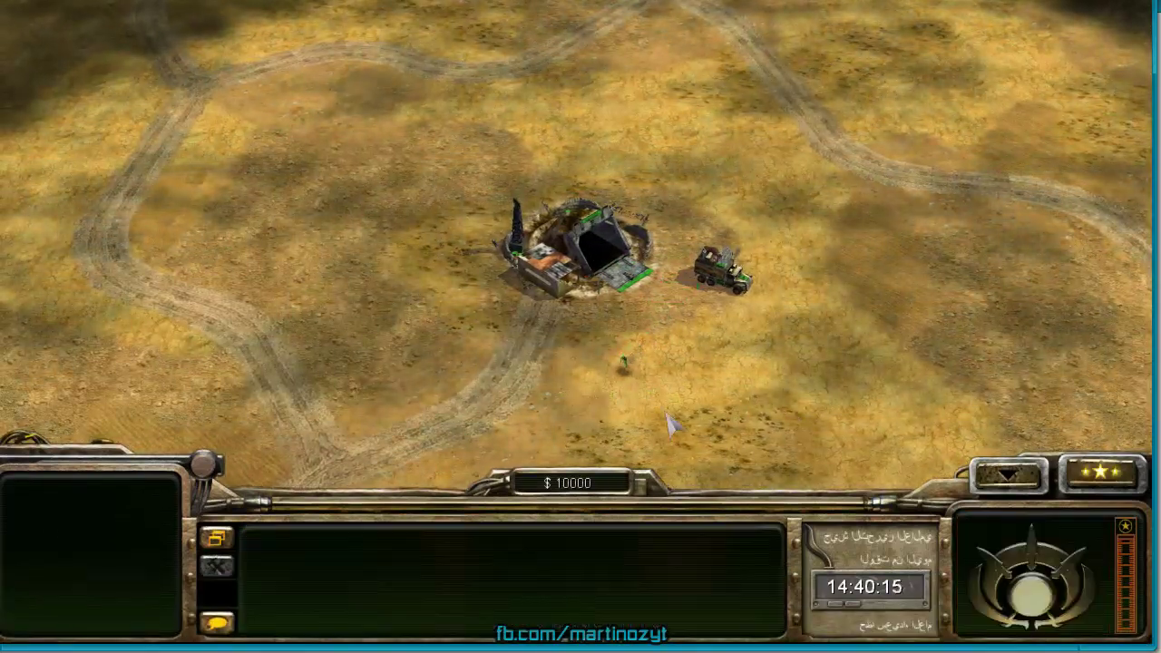
click(624, 363)
key(s)
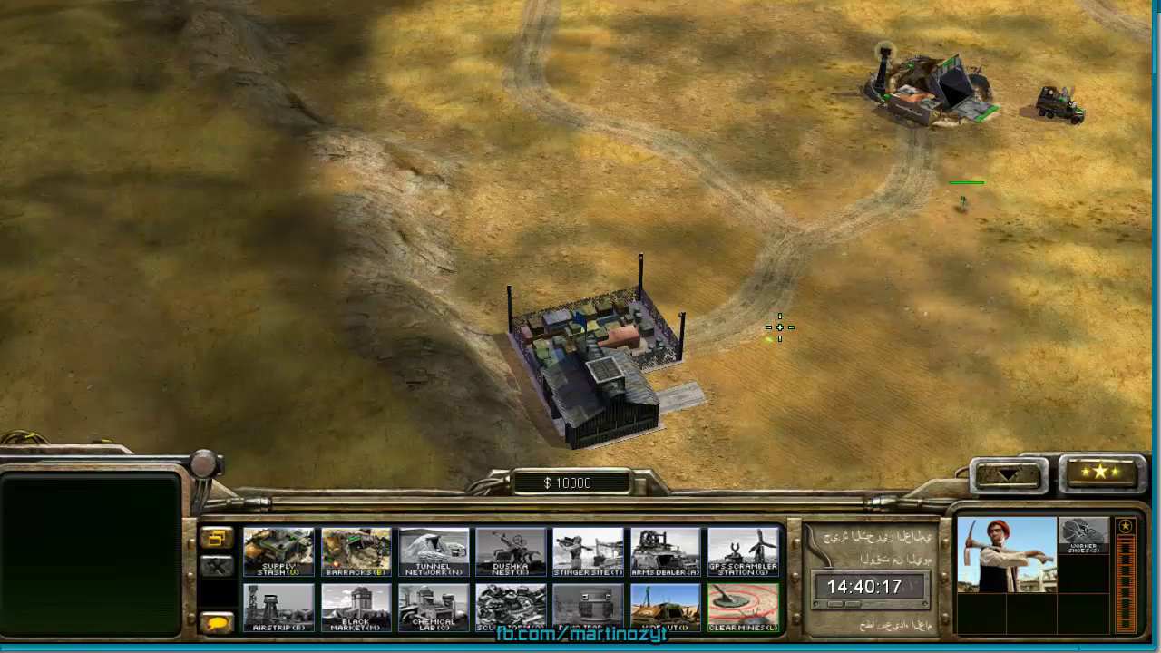
click(594, 363)
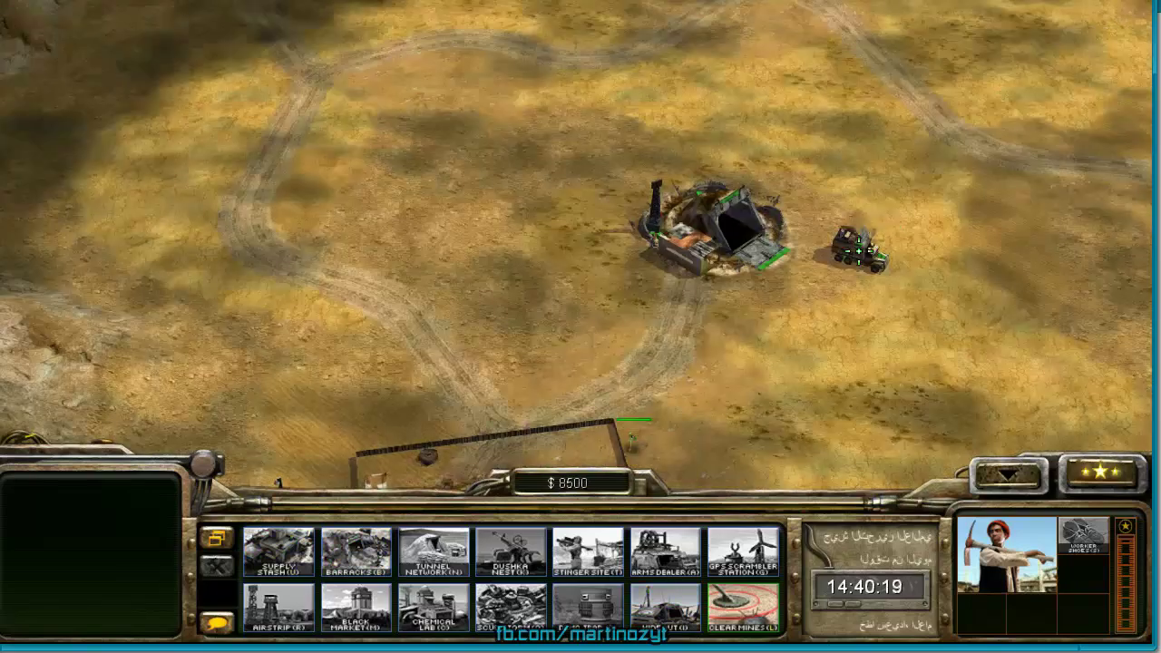
click(744, 231)
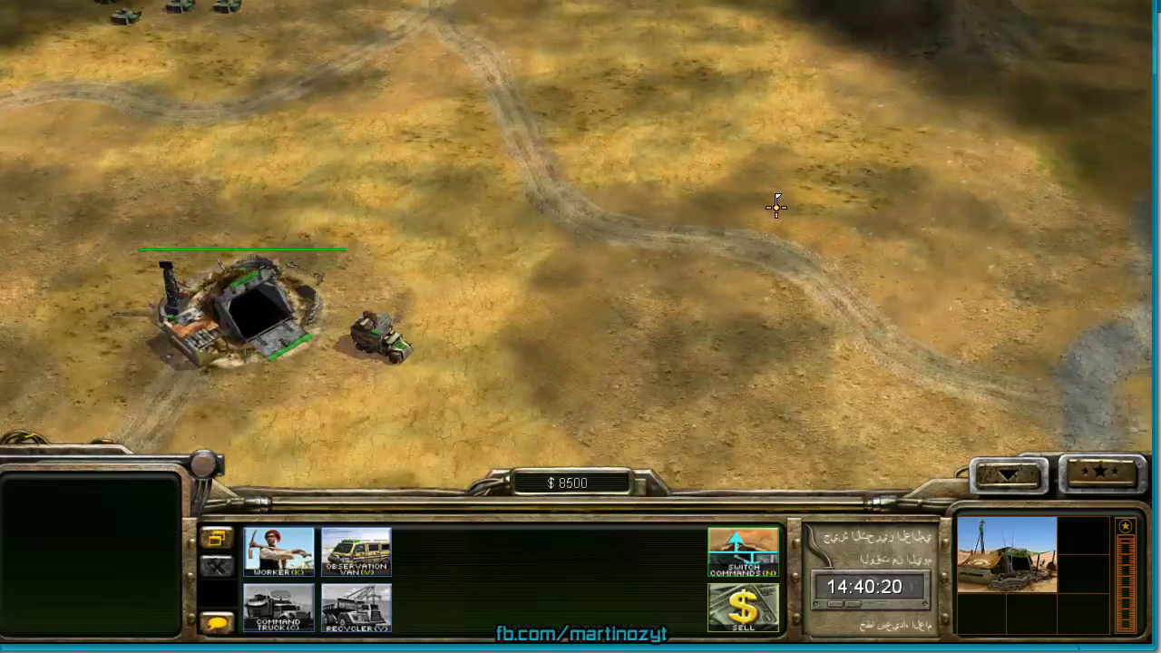
right_click(777, 209)
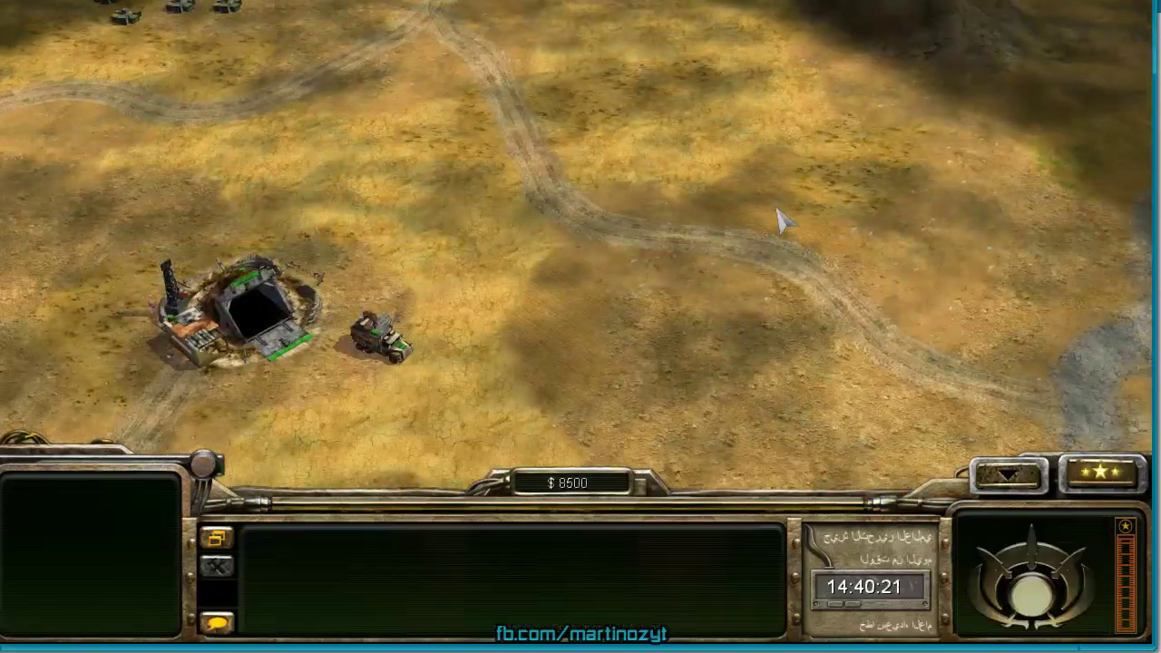